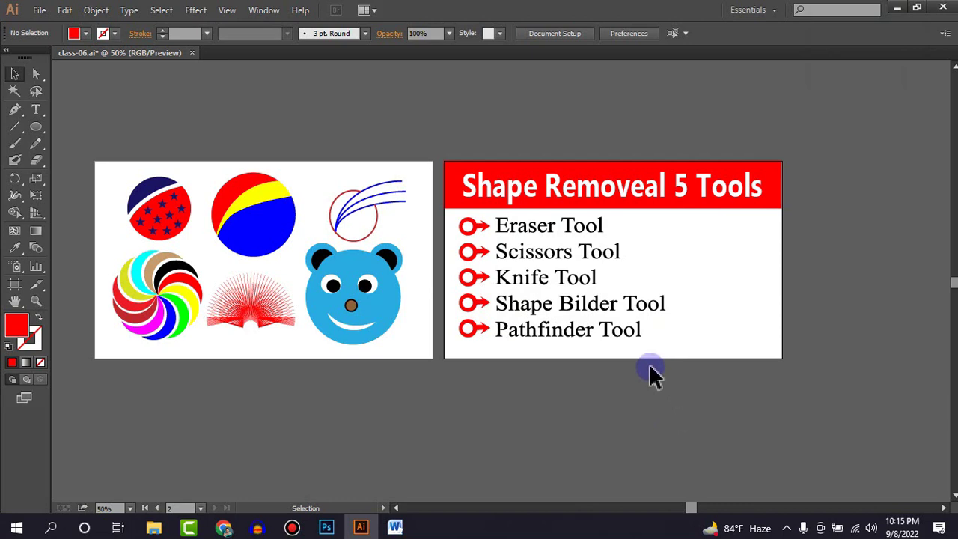
Step: Review the 'Shape Removeal 5 Tools' slide up close, then marquee-select its title and tool list
scroll(651, 303, "up", 1)
left_click_drag(656, 282, 545, 311)
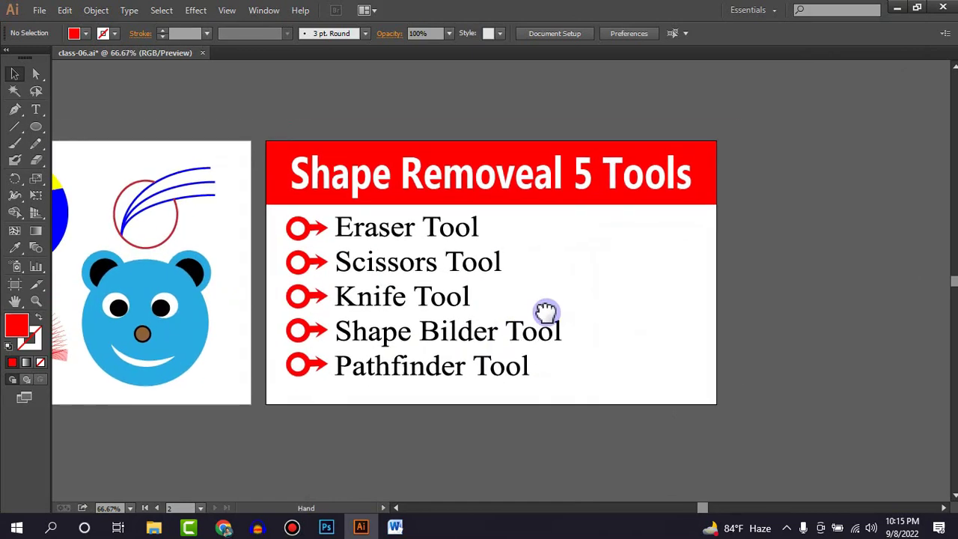
scroll(492, 307, "up", 1)
mouse_move(496, 293)
left_mouse_down()
mouse_move(480, 318)
mouse_move(500, 314)
left_mouse_up()
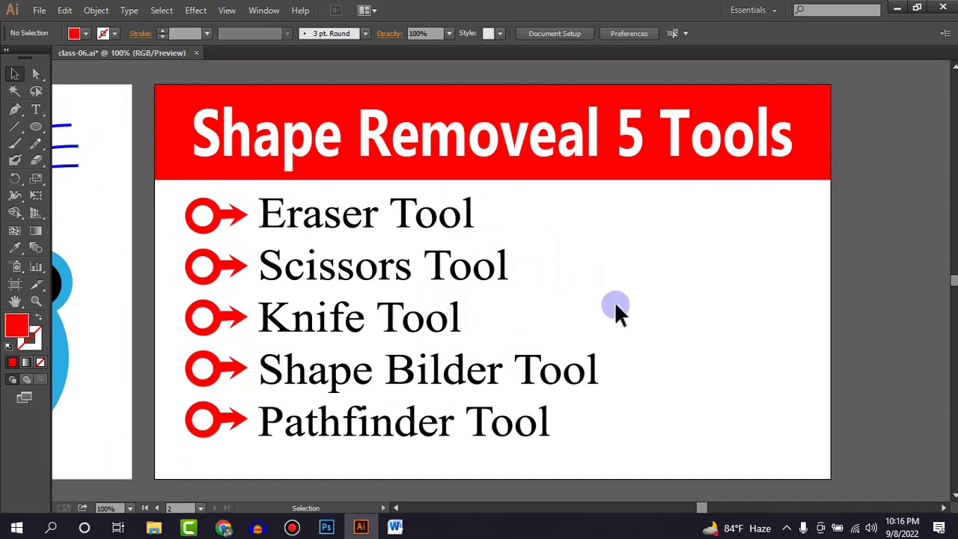
scroll(614, 310, "down", 1)
mouse_move(614, 309)
left_mouse_down()
mouse_move(651, 290)
mouse_move(624, 285)
left_mouse_up()
scroll(652, 289, "down", 2)
left_click_drag(487, 196, 754, 384)
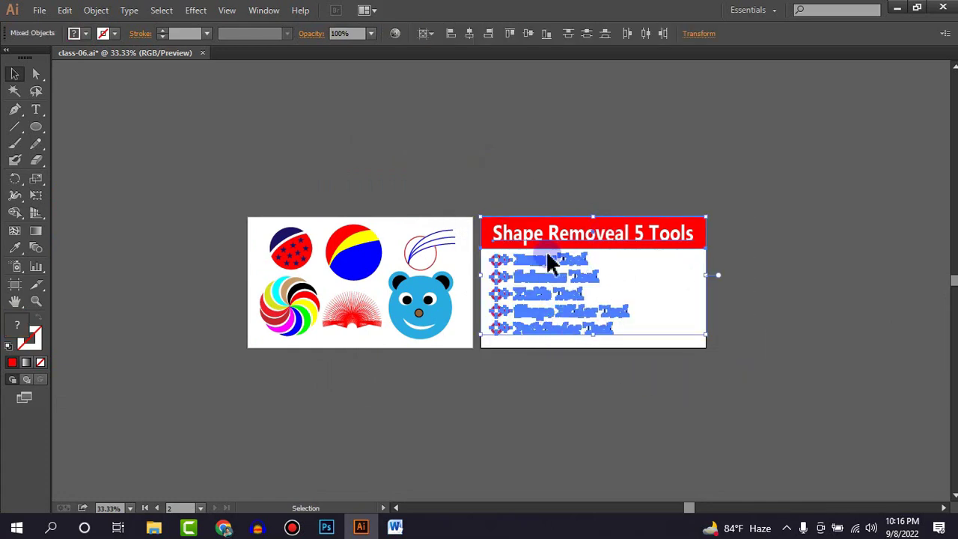
Step: Delete the selected title and tool list, then zoom in on both artboards
key("Delete")
left_click(535, 275)
scroll(526, 283, "up", 2)
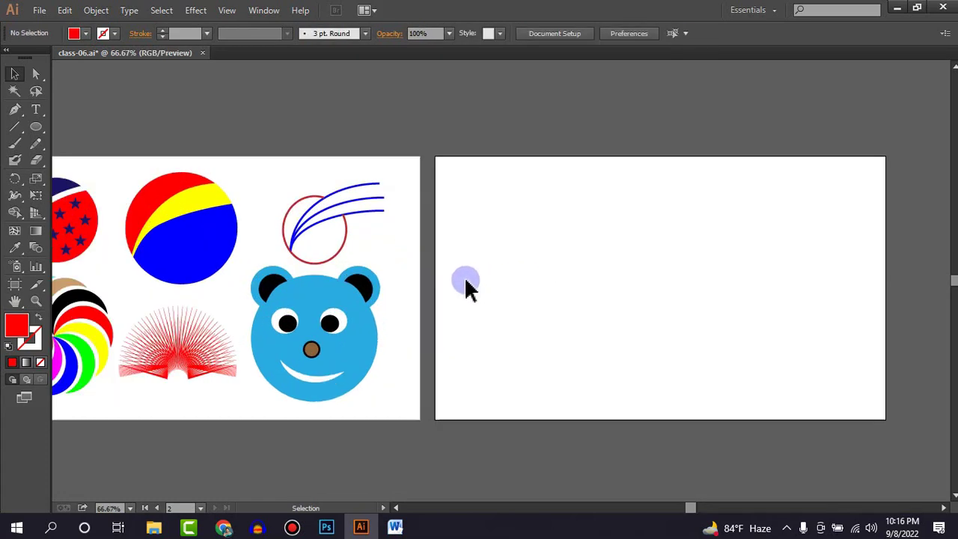
mouse_move(466, 284)
left_mouse_down()
mouse_move(645, 254)
mouse_move(588, 267)
left_mouse_up()
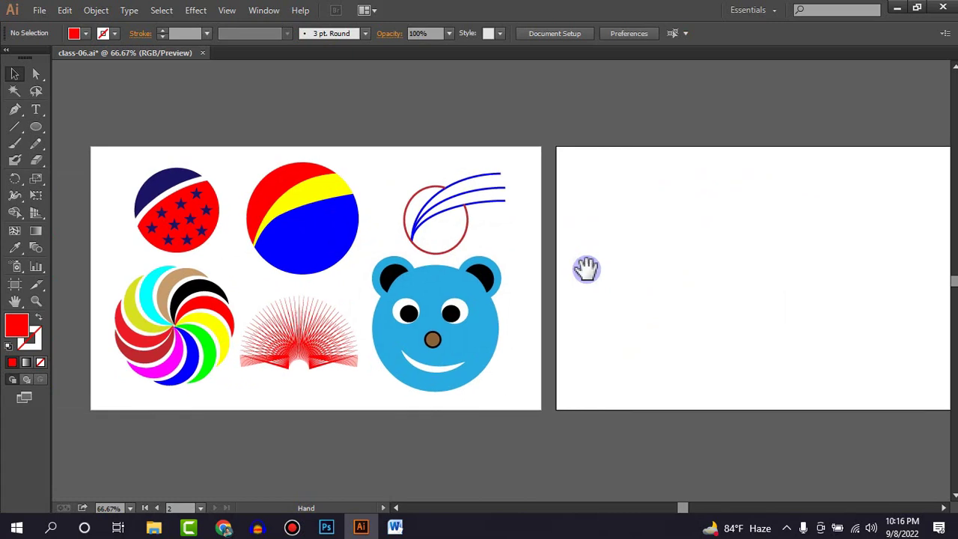
Step: Tear off the Eraser/Scissors/Knife tool group into a floating panel beside the tools
left_click(38, 162)
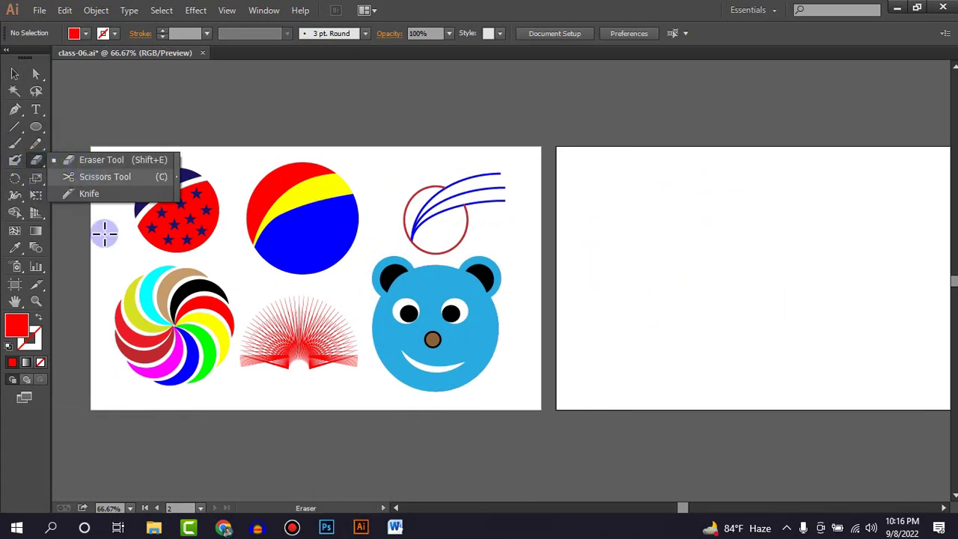
mouse_move(176, 184)
left_mouse_down()
mouse_move(62, 171)
mouse_move(577, 88)
left_mouse_up()
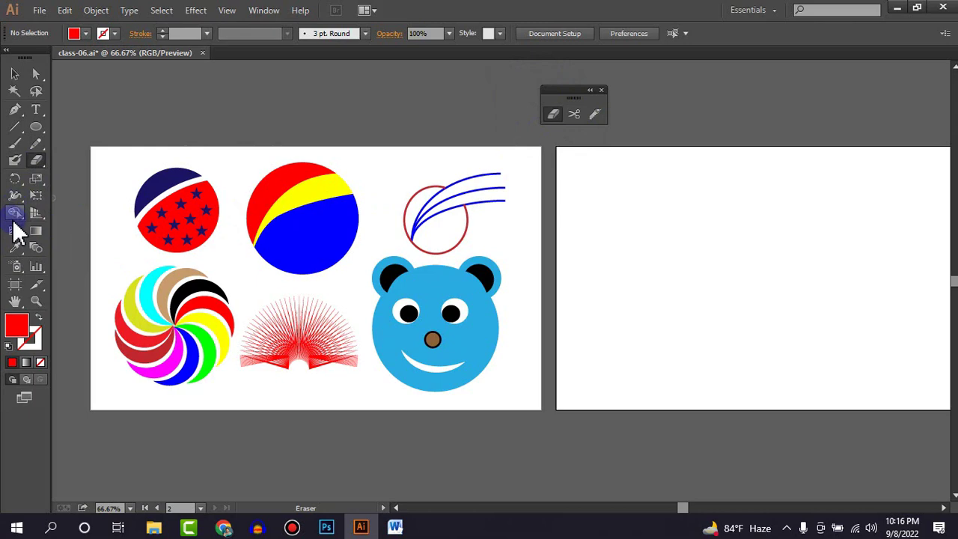
left_click_drag(15, 217, 60, 213)
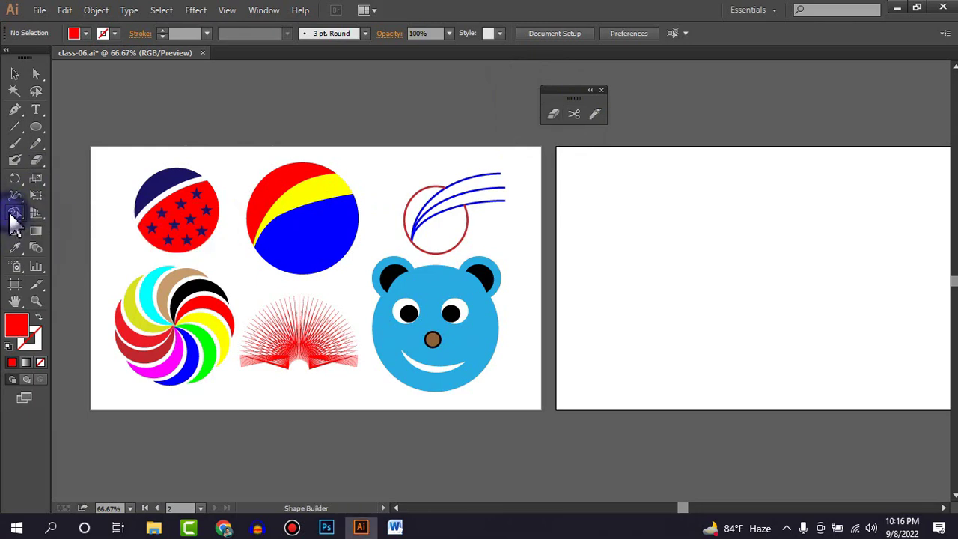
left_click(274, 14)
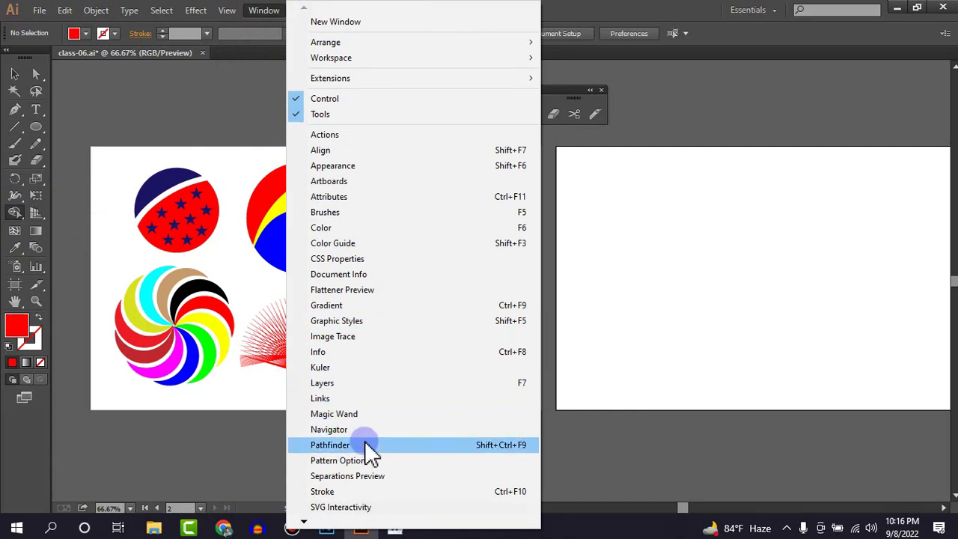
left_click(266, 11)
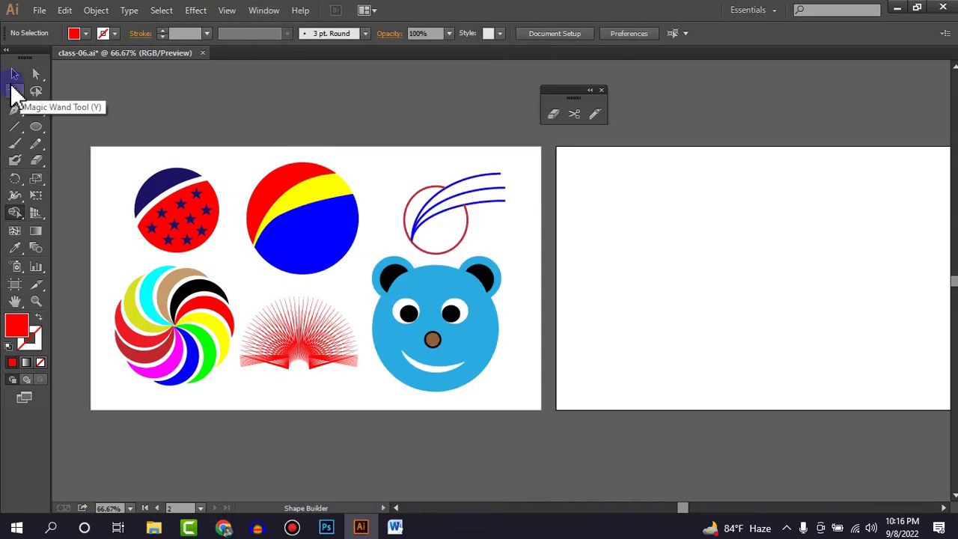
Step: Test-move the navy cap off the star ball, then undo the move
left_click(14, 73)
left_click(678, 278)
scroll(669, 273, "down", 1)
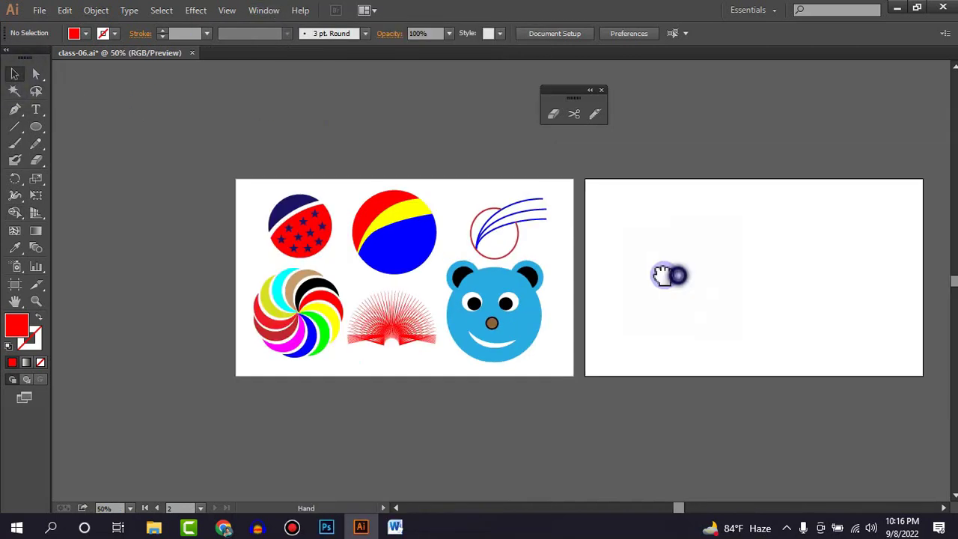
left_click_drag(669, 273, 524, 284)
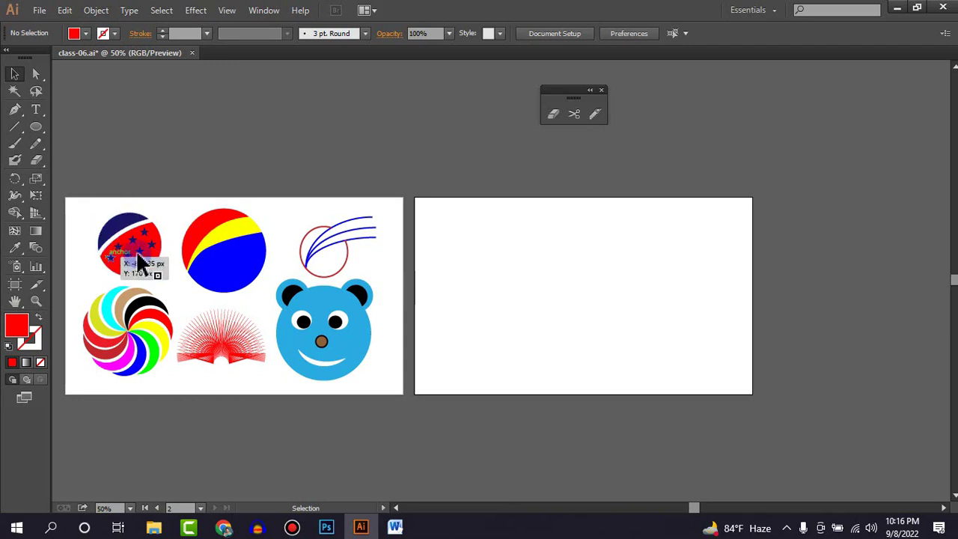
left_click_drag(128, 215, 153, 238)
left_click_drag(100, 270, 163, 230)
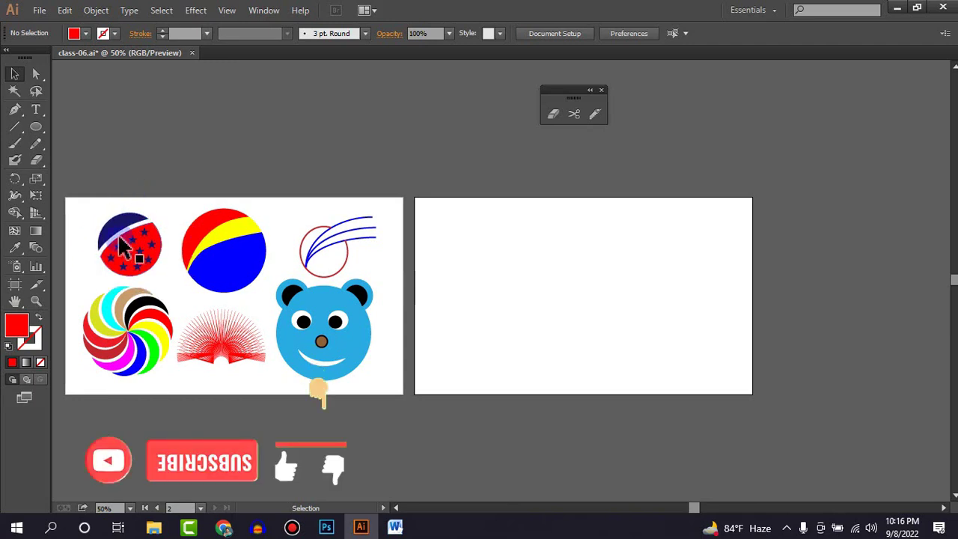
key("ctrl+z")
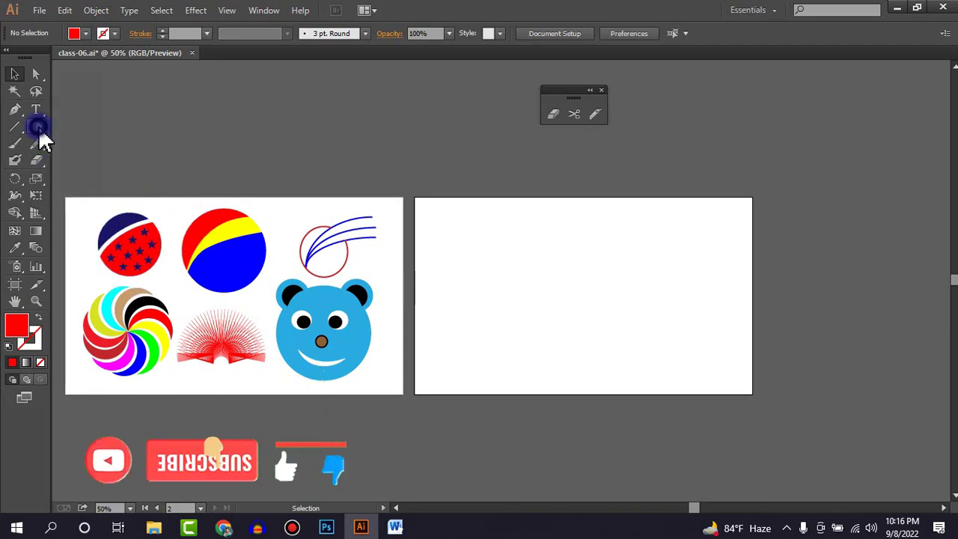
Step: Draw a circle on the blank artboard and erase a diagonal gap across it
left_click(38, 127)
left_click_drag(466, 250, 504, 268)
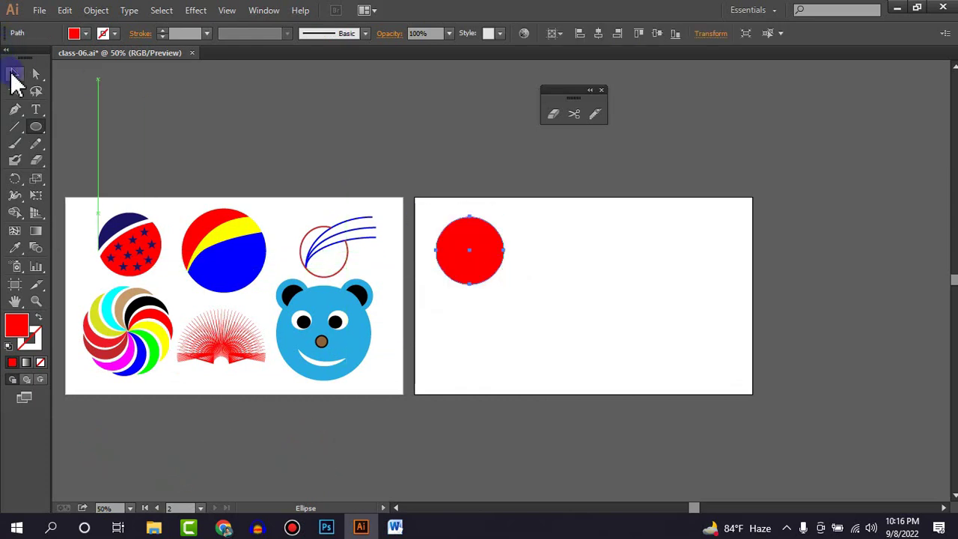
left_click(553, 114)
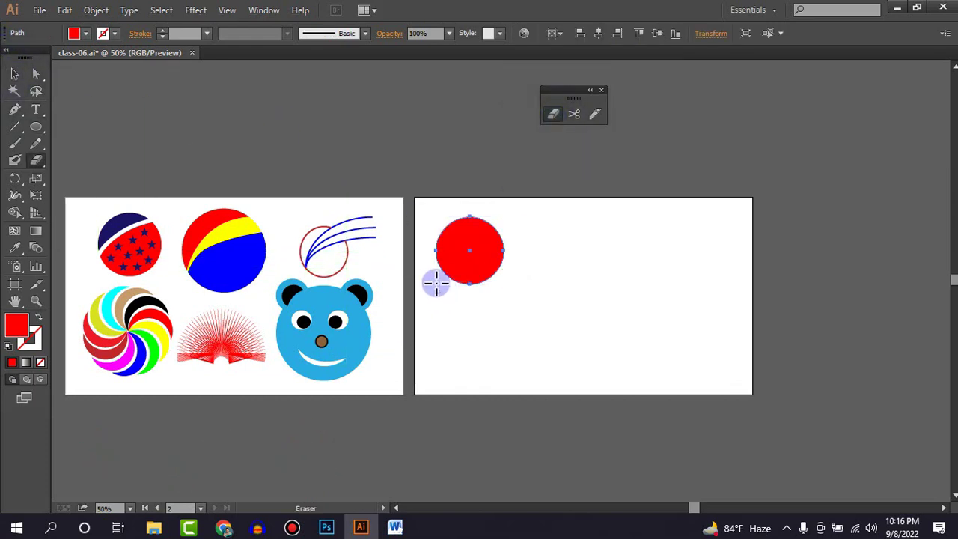
left_click_drag(436, 282, 507, 220)
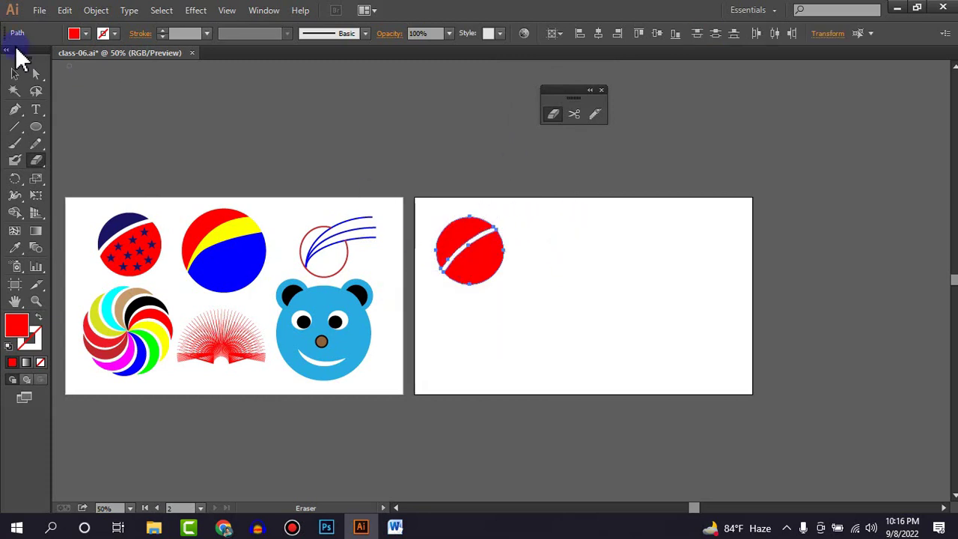
Step: Fill the lower-right piece of the split circle purple
left_click(14, 73)
left_click(541, 242)
left_click(484, 253)
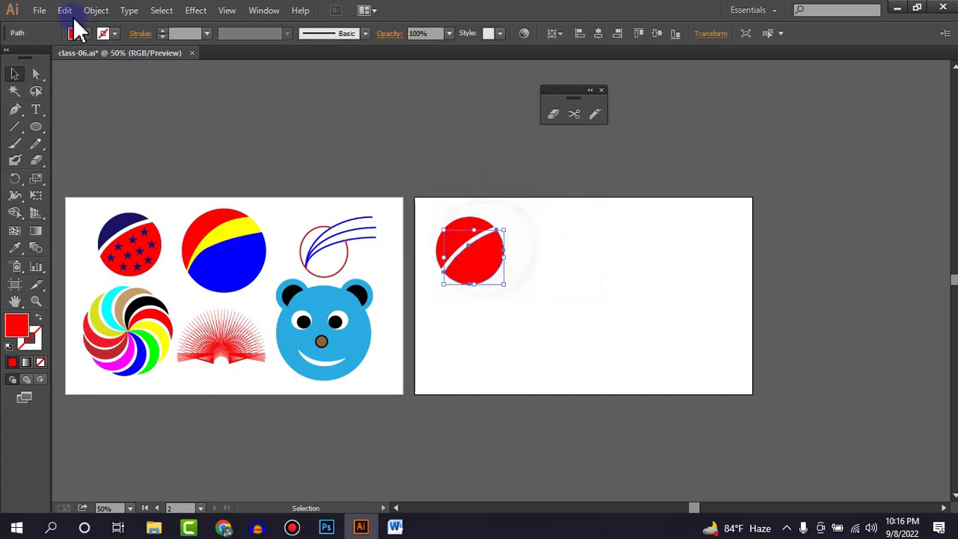
left_click(83, 39)
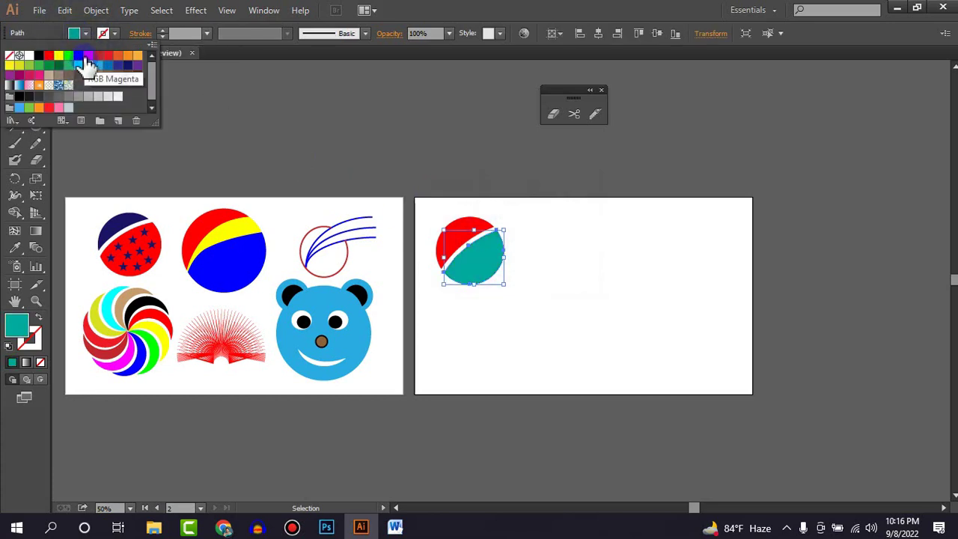
left_click(97, 56)
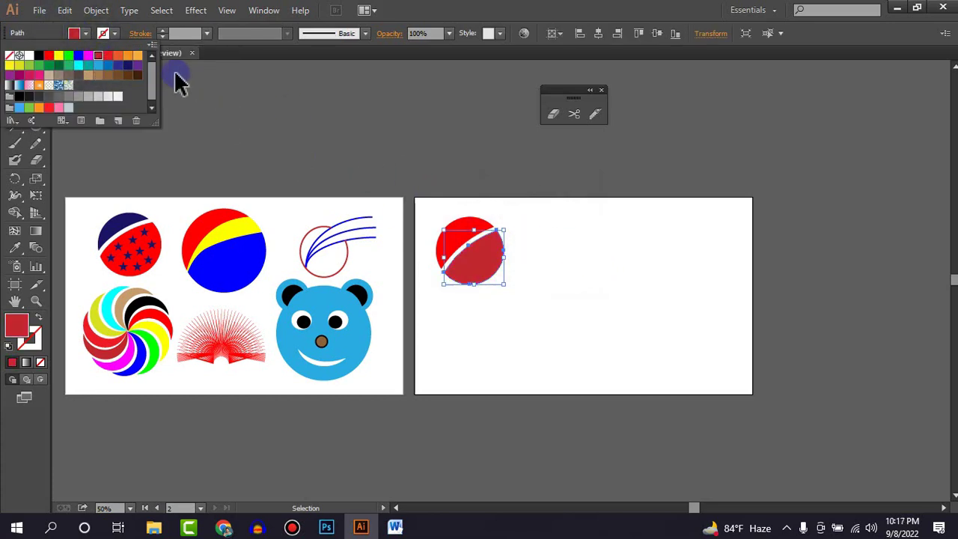
left_click(138, 66)
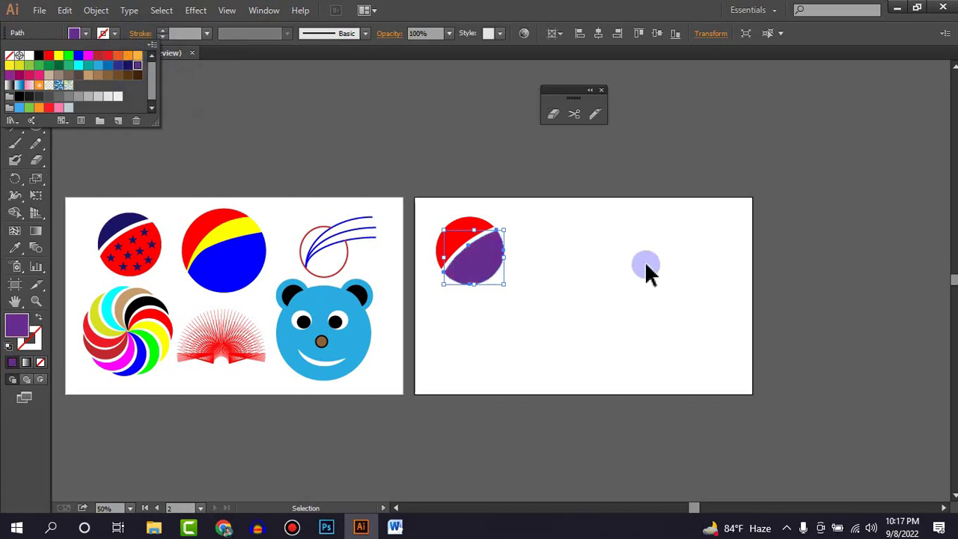
left_click(688, 270)
Step: Fill the upper piece of the split circle yellow
left_click(445, 241)
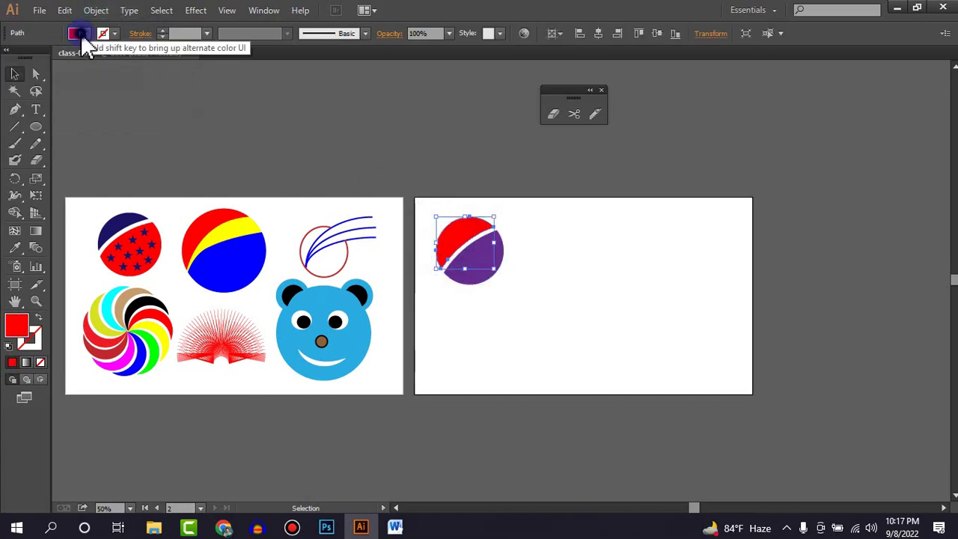
left_click(84, 33)
left_click(59, 57)
left_click(556, 232)
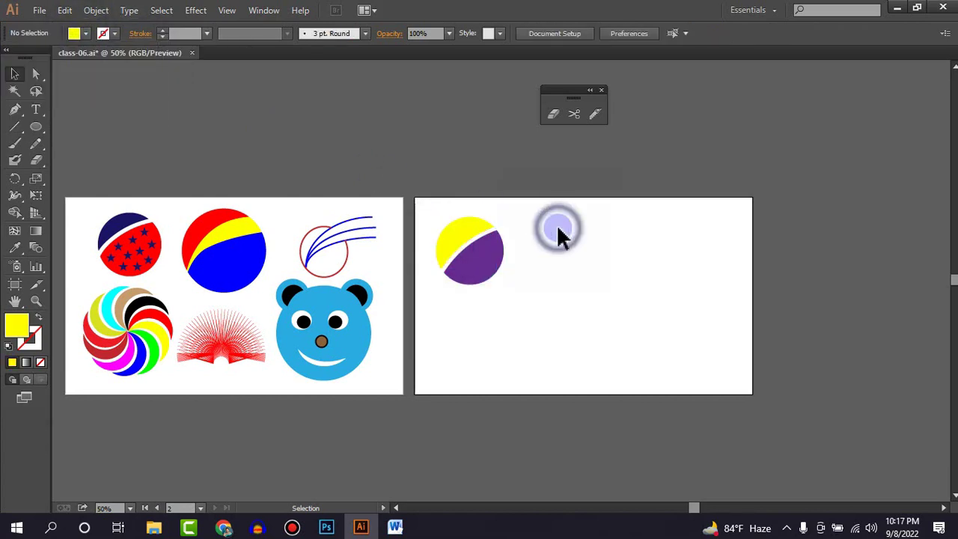
left_click(15, 109)
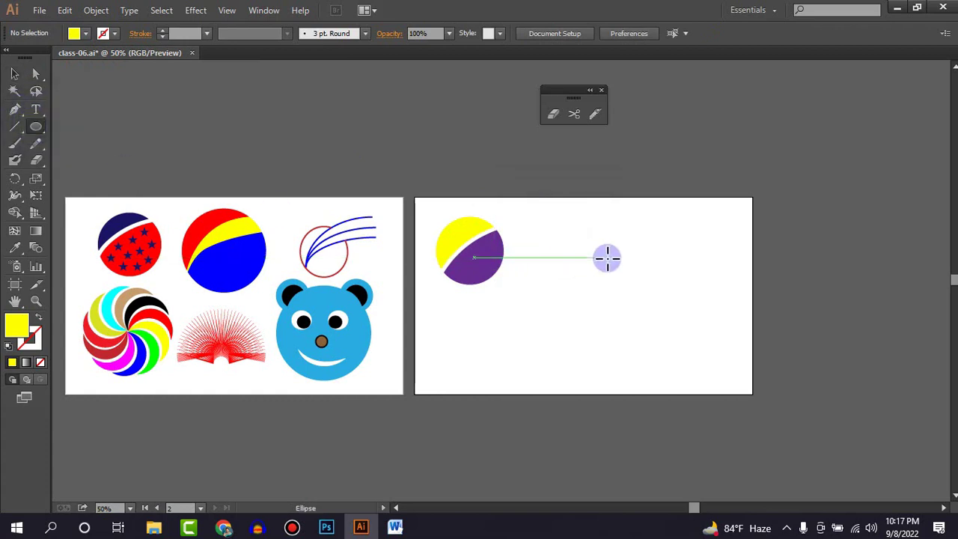
left_click_drag(606, 258, 639, 281)
left_click(17, 74)
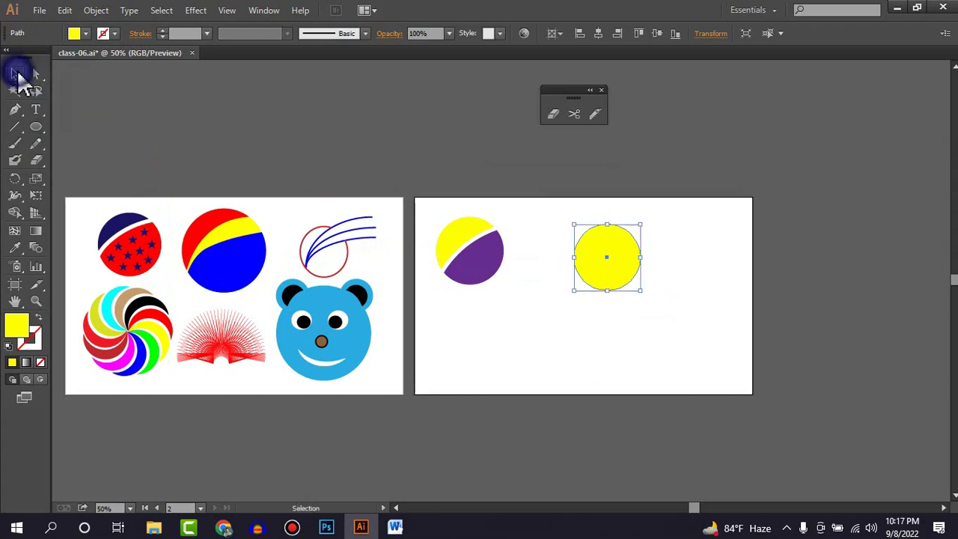
left_click(554, 115)
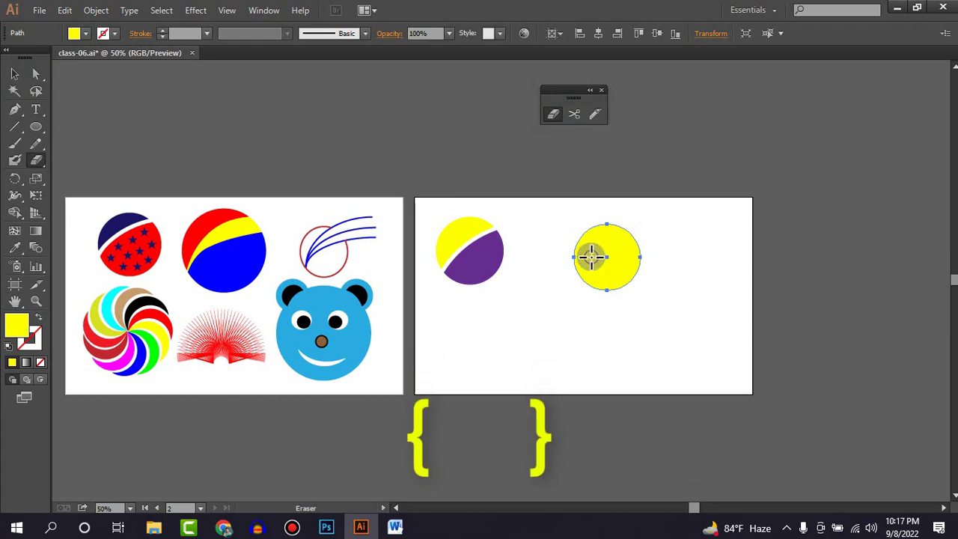
key("]")
key("]")
key("]")
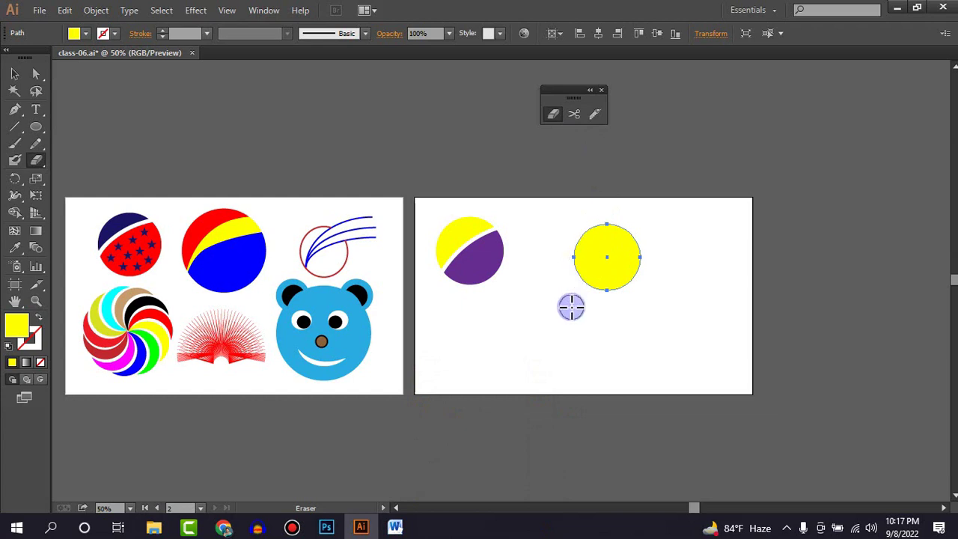
left_click_drag(571, 304, 636, 214)
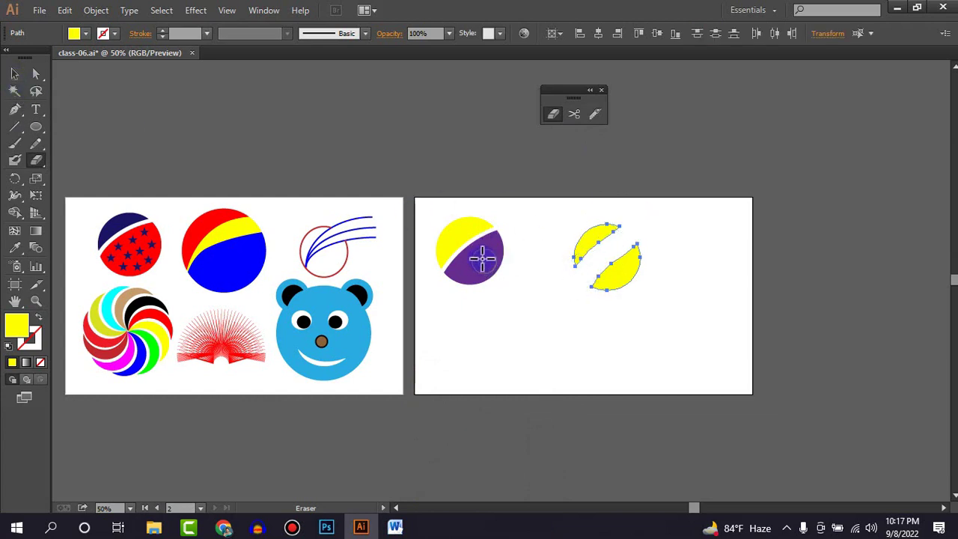
left_click_drag(641, 239, 612, 298)
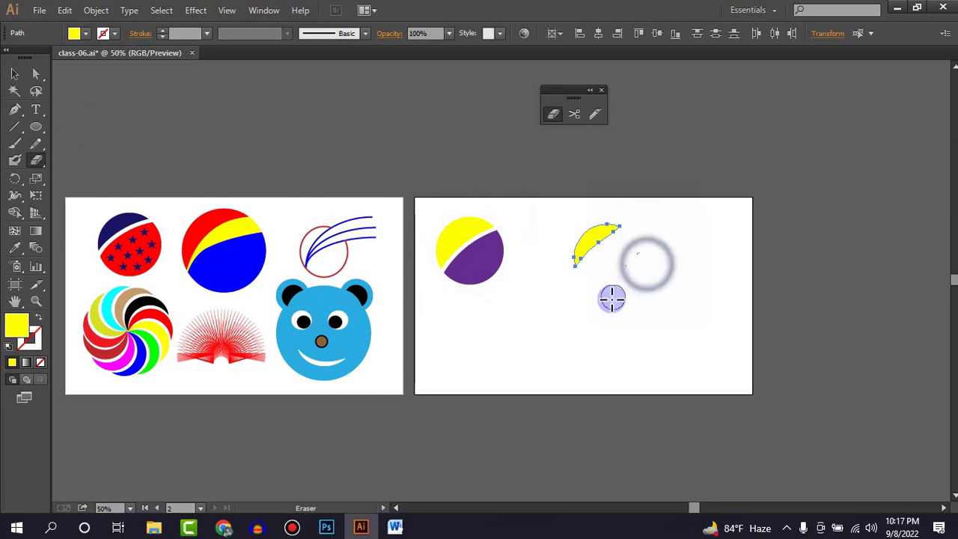
left_click_drag(594, 230, 621, 274)
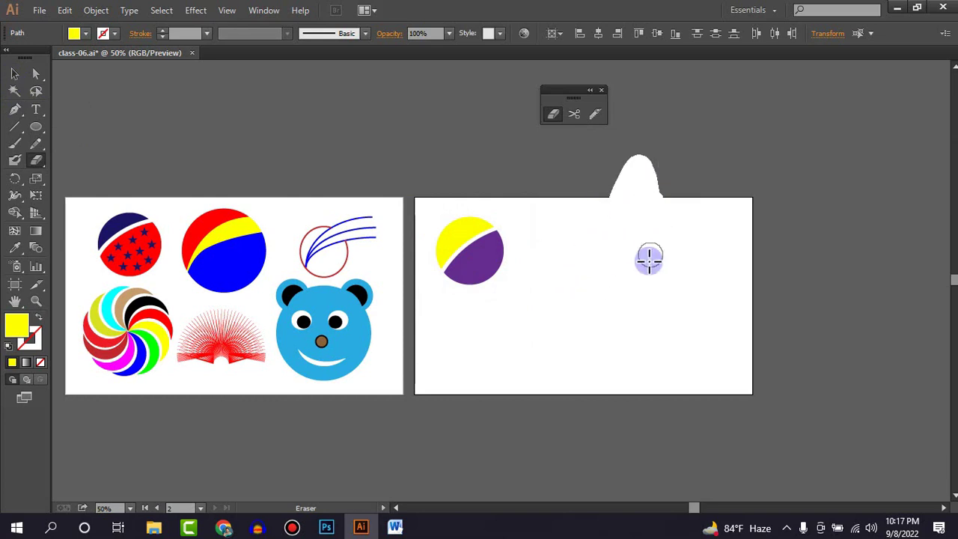
left_click(15, 73)
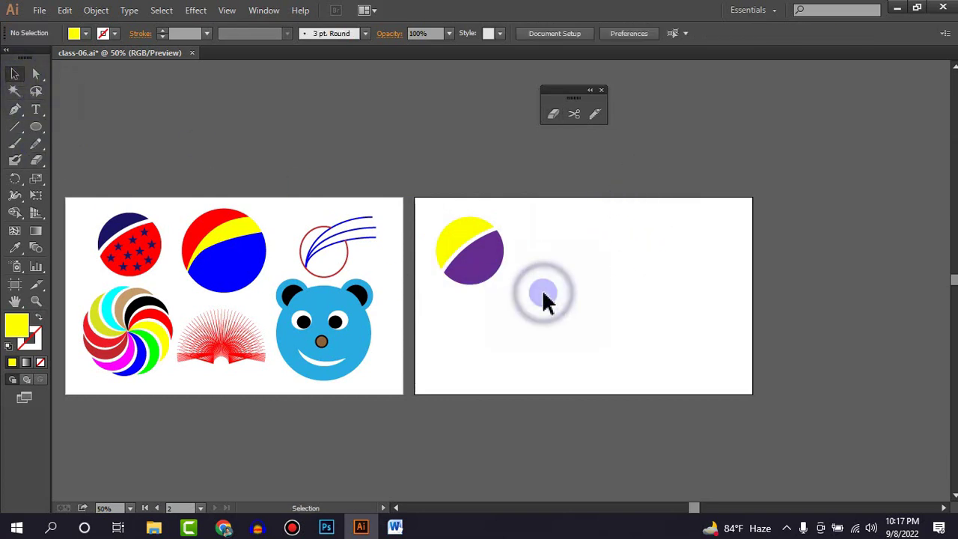
Step: Zoom in and draw a small yellow star on the purple half of the ball
key("ctrl+equal")
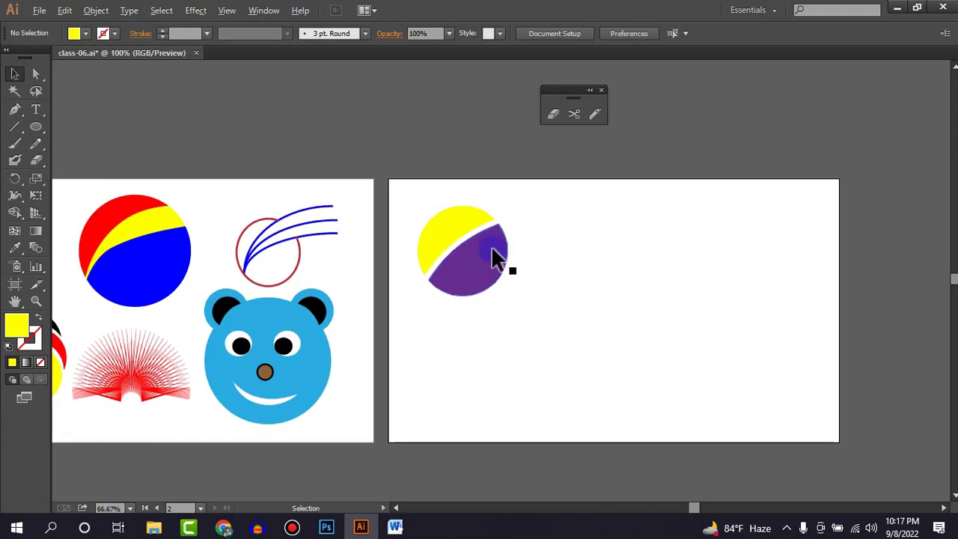
key("ctrl+equal")
left_click_drag(37, 127, 94, 190)
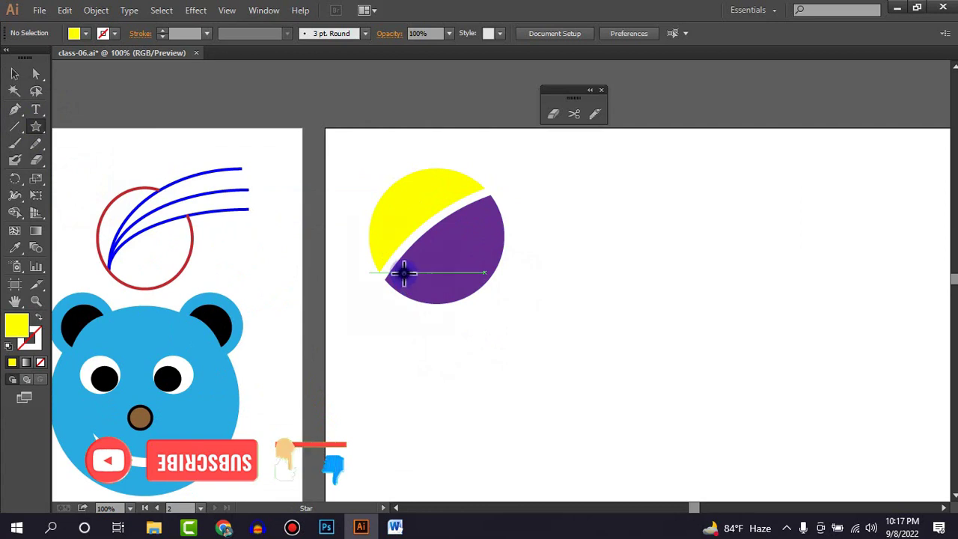
left_click_drag(402, 271, 409, 278)
left_click(15, 73)
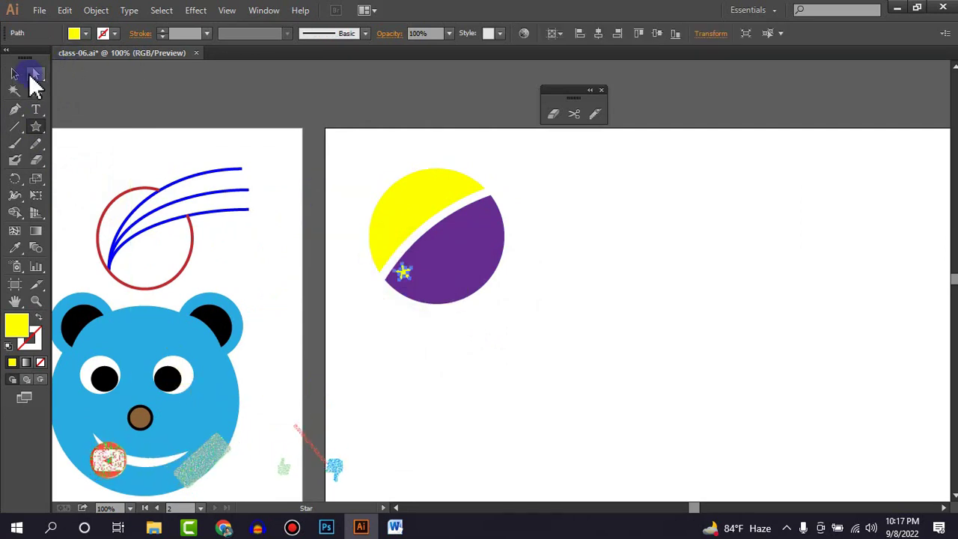
left_click(479, 415)
Step: Alt-drag several copies of the star across the purple half
left_click_drag(404, 272, 422, 262)
mouse_move(422, 262)
left_mouse_down()
mouse_move(438, 250)
mouse_move(456, 267)
mouse_move(468, 236)
mouse_move(479, 247)
mouse_move(474, 272)
mouse_move(490, 245)
mouse_move(535, 288)
left_mouse_up()
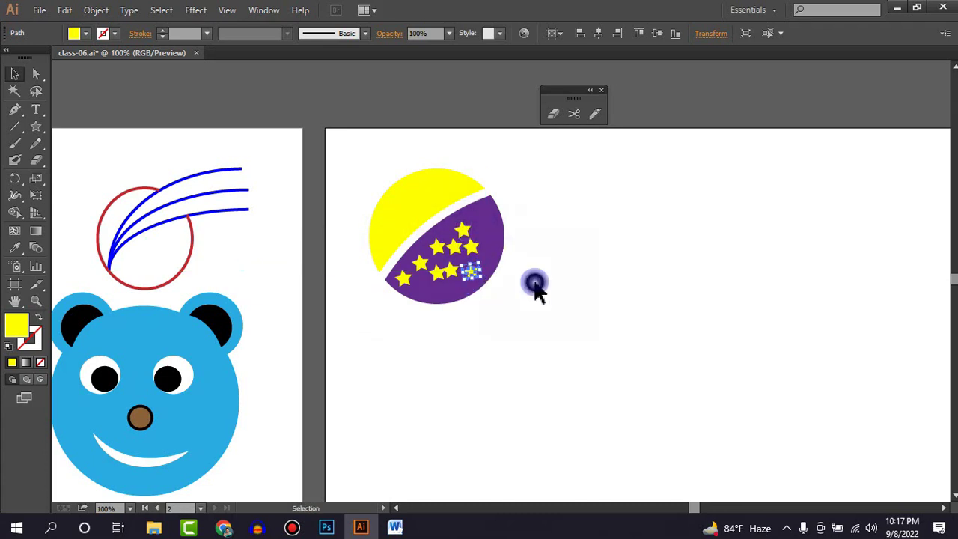
left_click(535, 290)
scroll(535, 289, "down", 3)
scroll(240, 252, "right", 2)
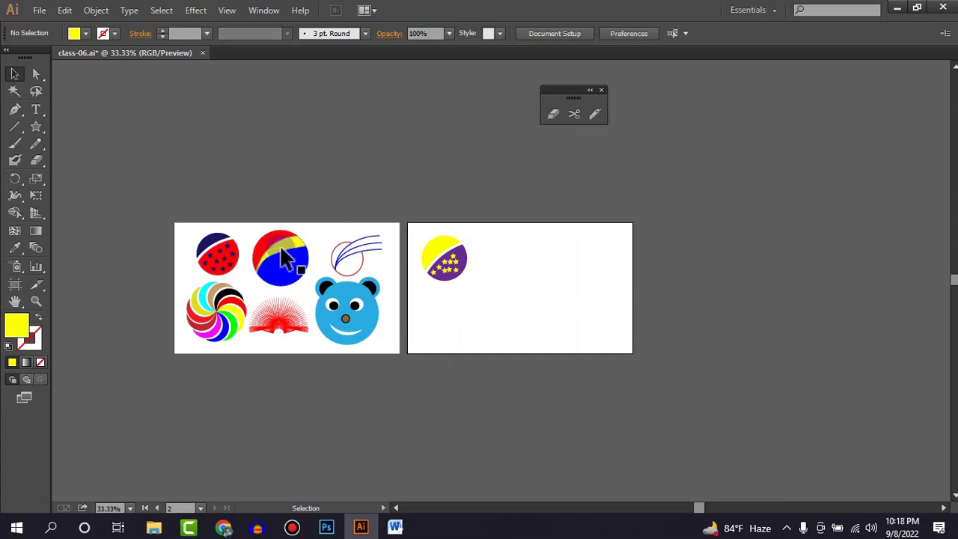
Step: Draw a new circle beside the starred ball on the right artboard
scroll(486, 291, "up", 1)
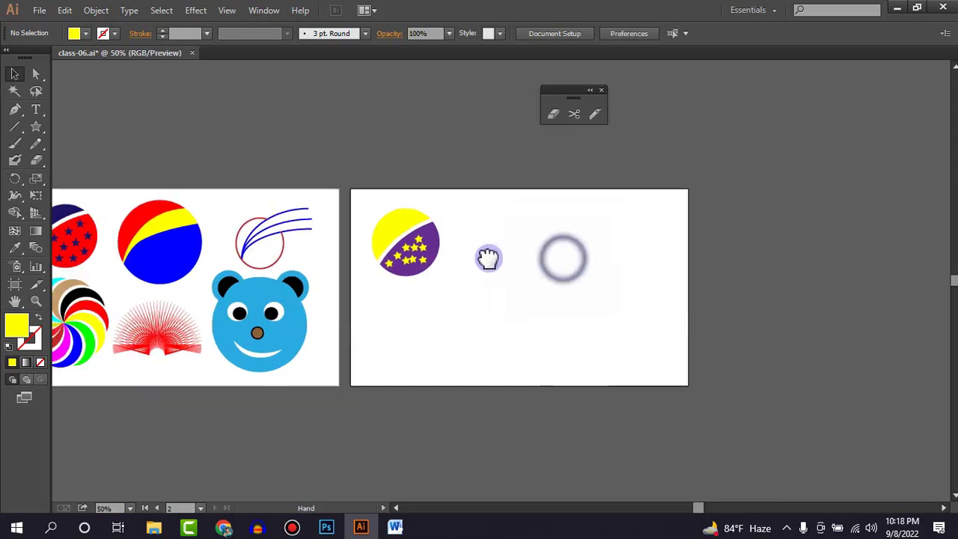
mouse_move(487, 256)
left_mouse_down()
mouse_move(449, 274)
mouse_move(457, 266)
left_mouse_up()
scroll(449, 273, "up", 1)
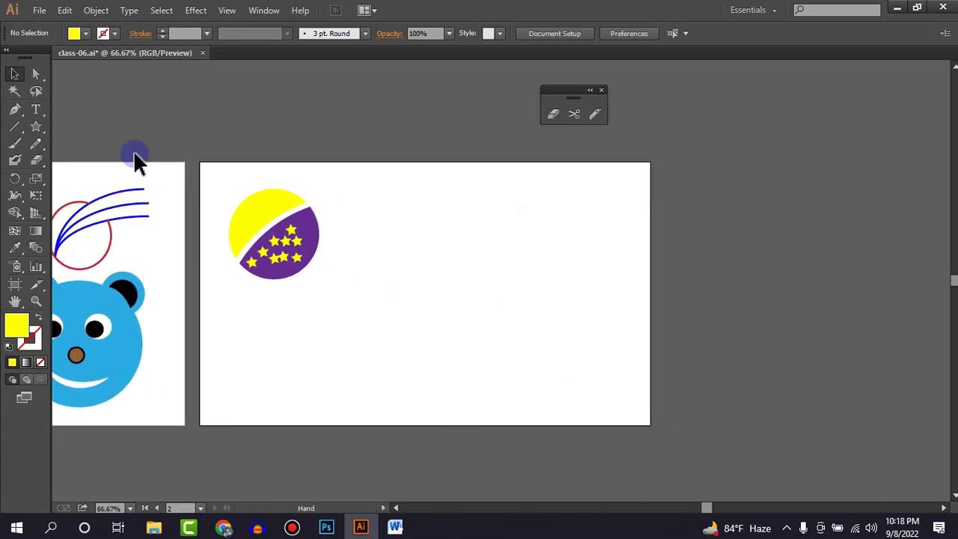
left_click(36, 126)
left_click(90, 159)
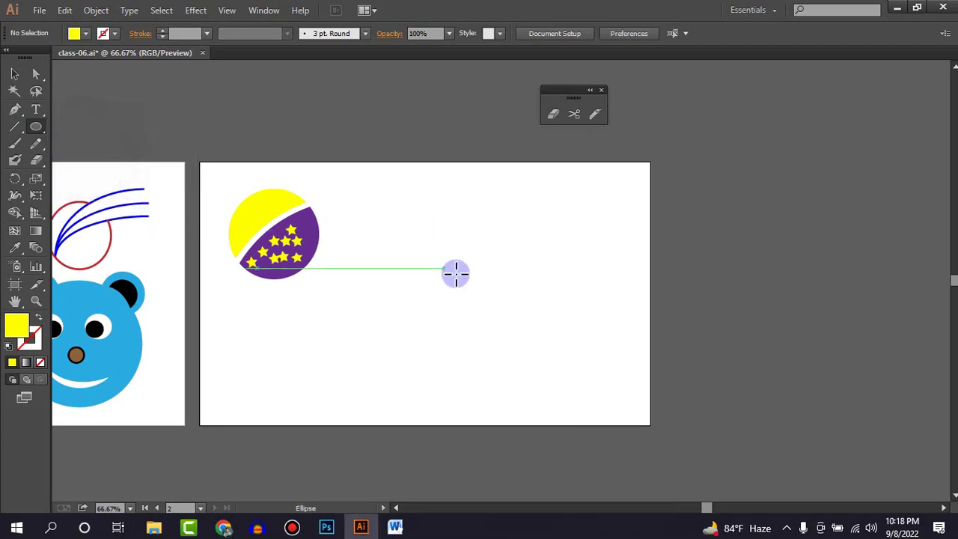
left_click_drag(456, 263, 511, 315)
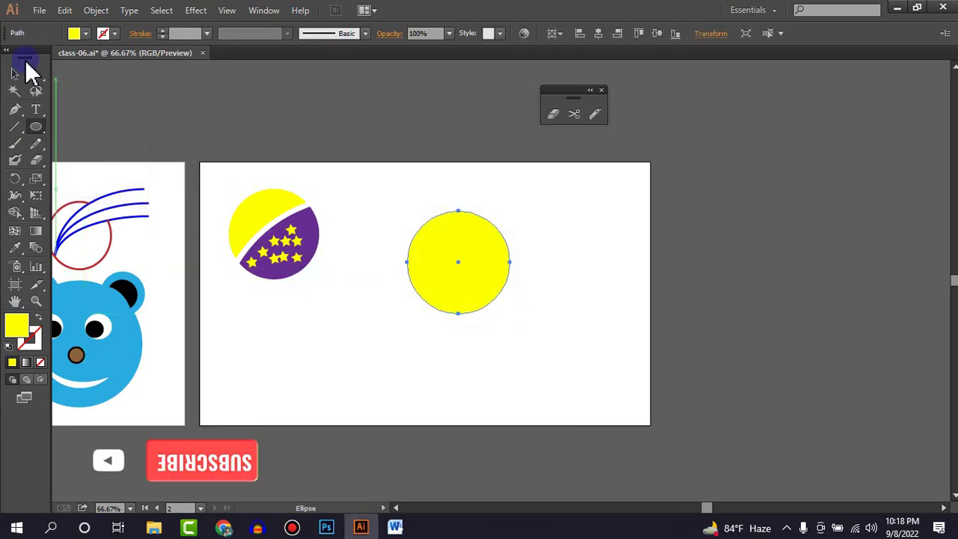
Step: Fill the new circle red
left_click(14, 73)
left_click(83, 33)
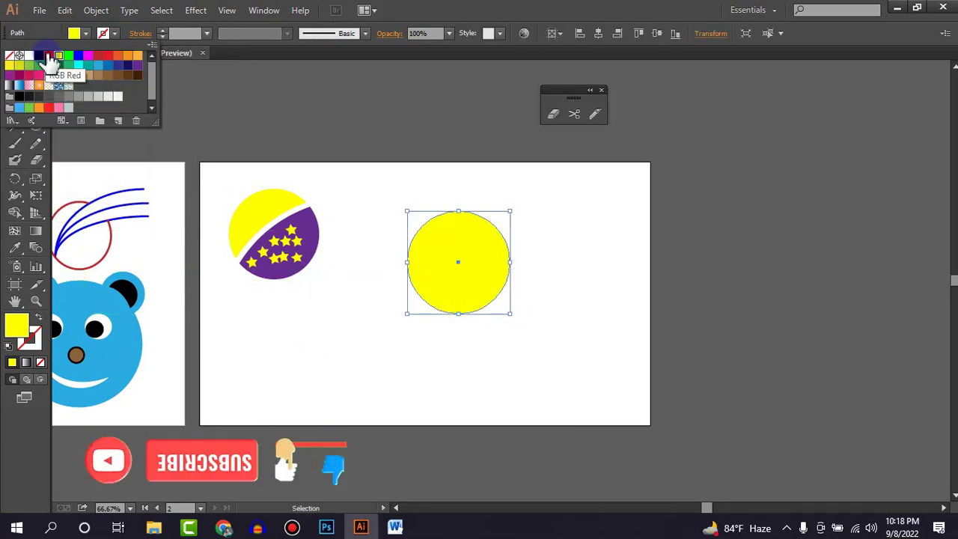
left_click(48, 56)
left_click(15, 77)
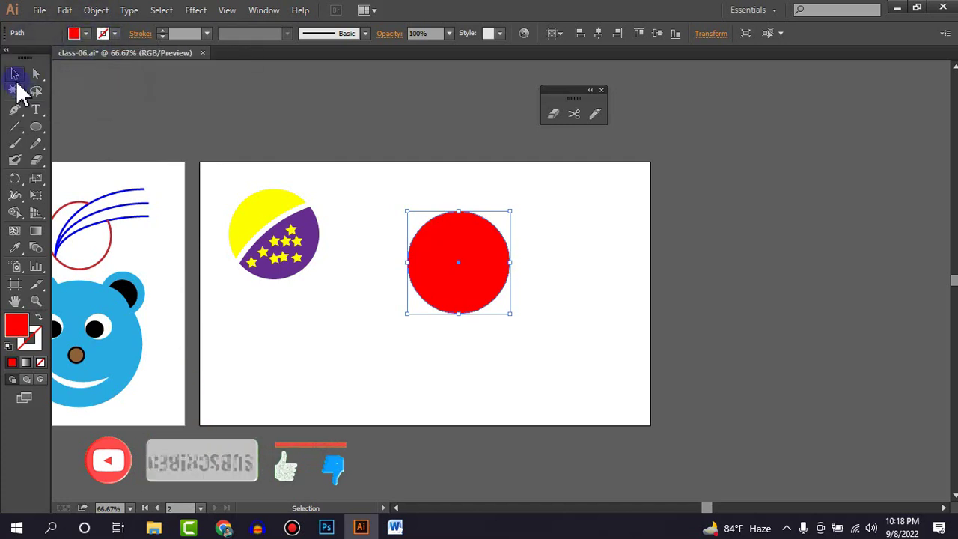
left_click(338, 220)
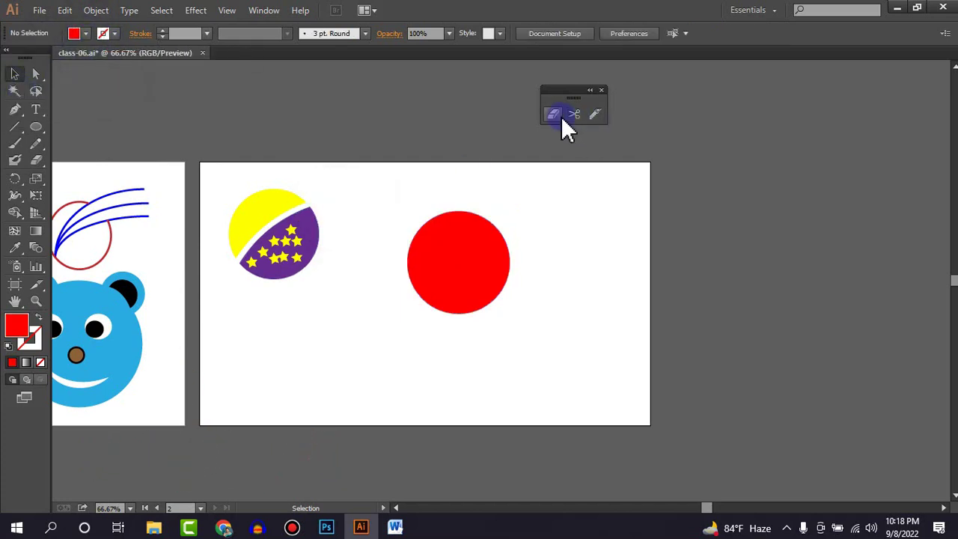
left_click(469, 245)
left_click_drag(233, 245, 321, 213)
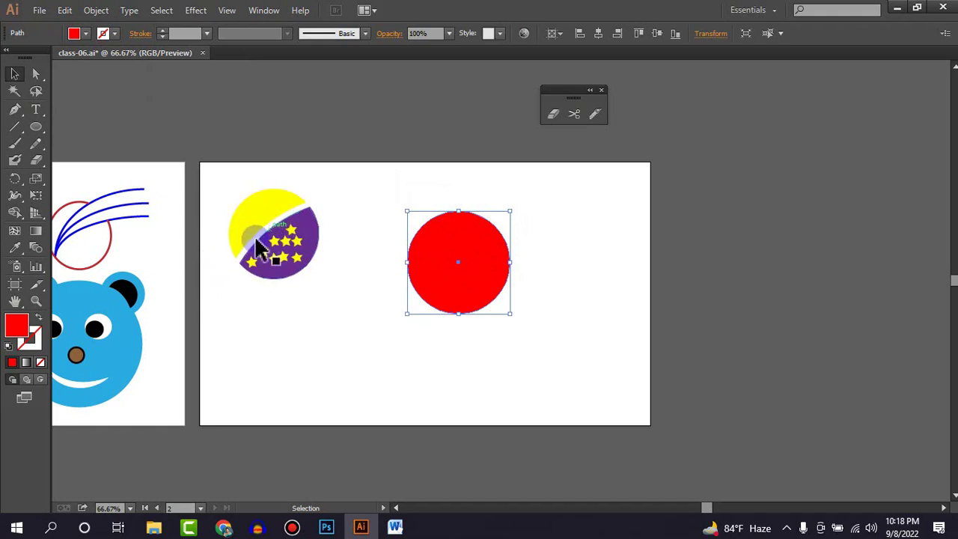
Step: Knife-cut the red circle along a diagonal and fill the right piece yellow
left_click(594, 114)
left_click_drag(506, 192, 422, 326)
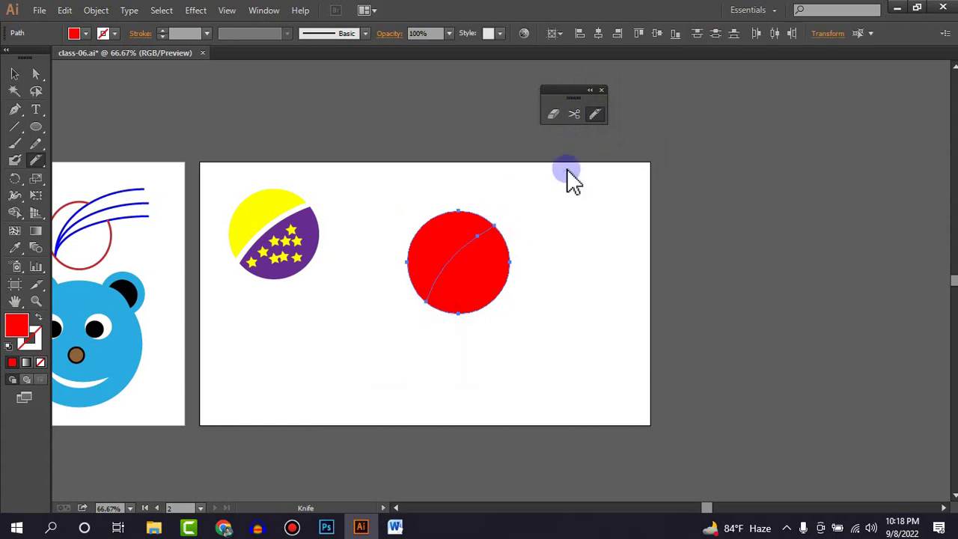
left_click(14, 73)
left_click(572, 292)
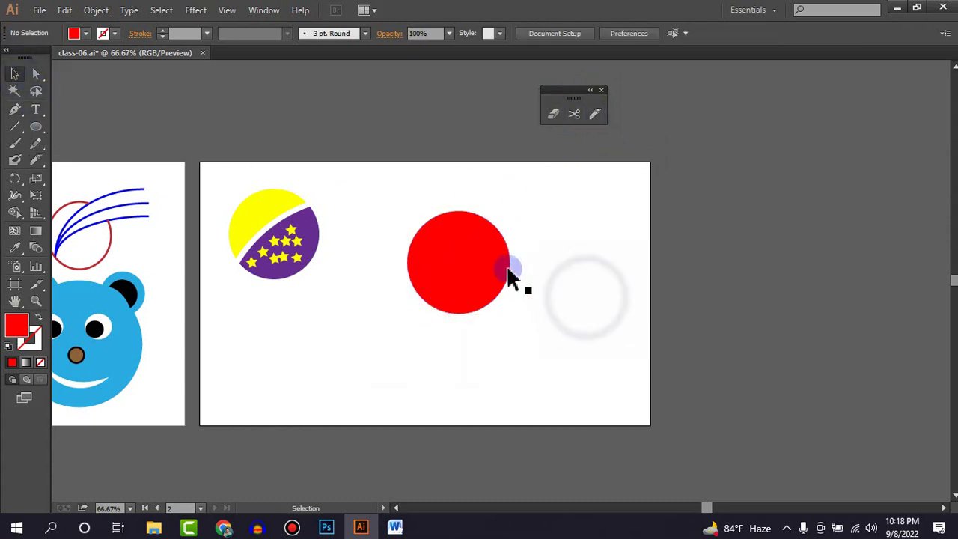
left_click(509, 265)
left_click(86, 32)
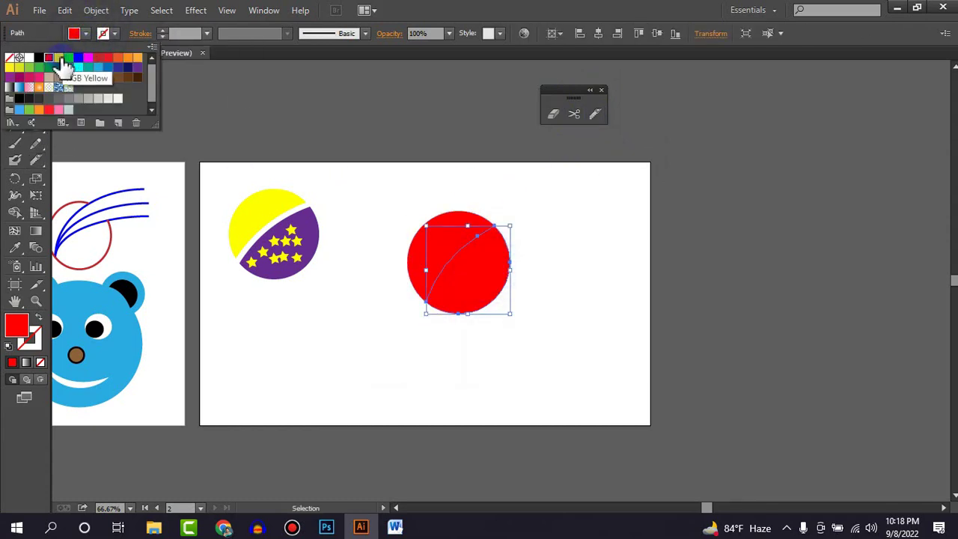
left_click(57, 61)
left_click(556, 234)
Step: Check the split pieces, then knife-cut the yellow piece, leaving a thin yellow band
left_click(465, 258)
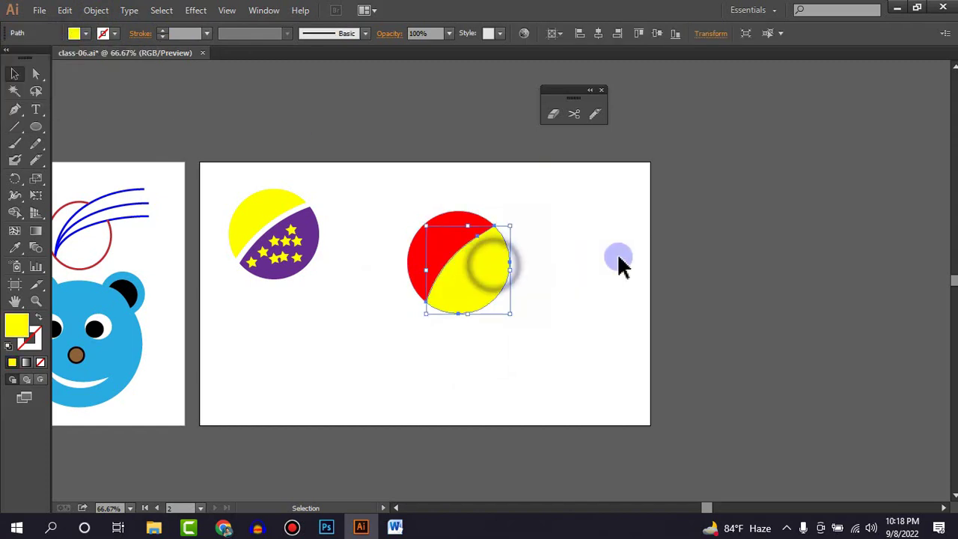
left_click(618, 259)
left_click(445, 236)
left_click(591, 238)
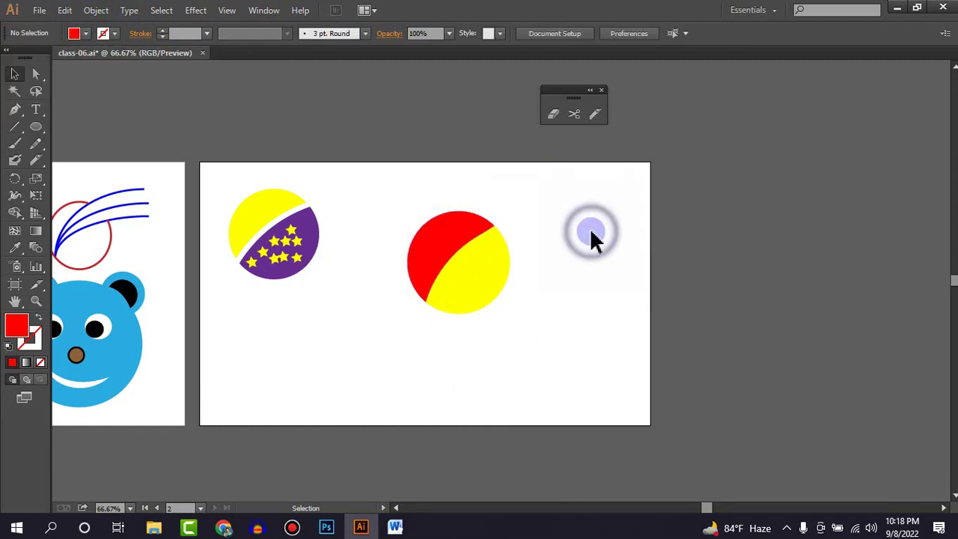
left_click(478, 266)
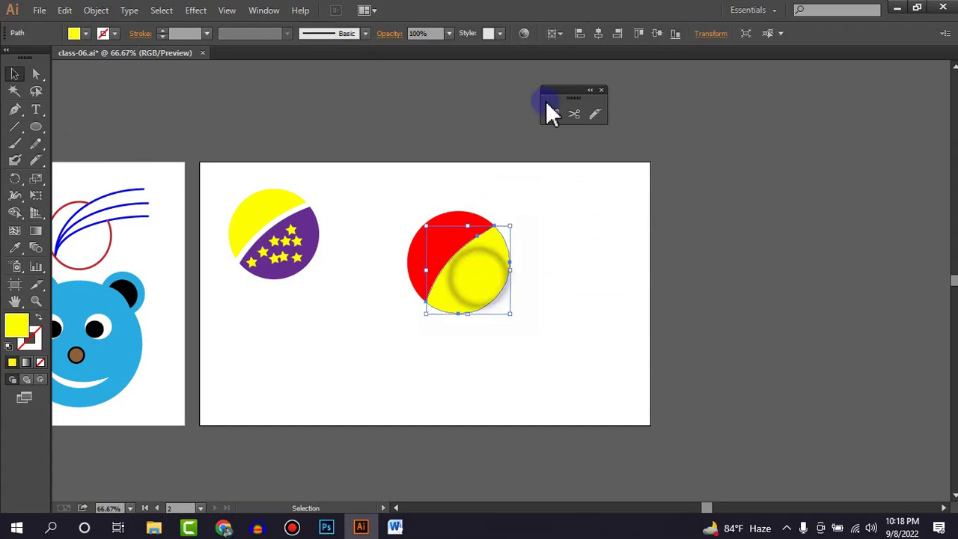
left_click(576, 114)
left_click(591, 114)
mouse_move(429, 312)
left_mouse_down()
mouse_move(454, 264)
mouse_move(517, 204)
left_mouse_up()
Step: Fill the lower cut piece blue, then zoom out to see both artboards
left_click(14, 73)
left_click(575, 222)
left_click(488, 270)
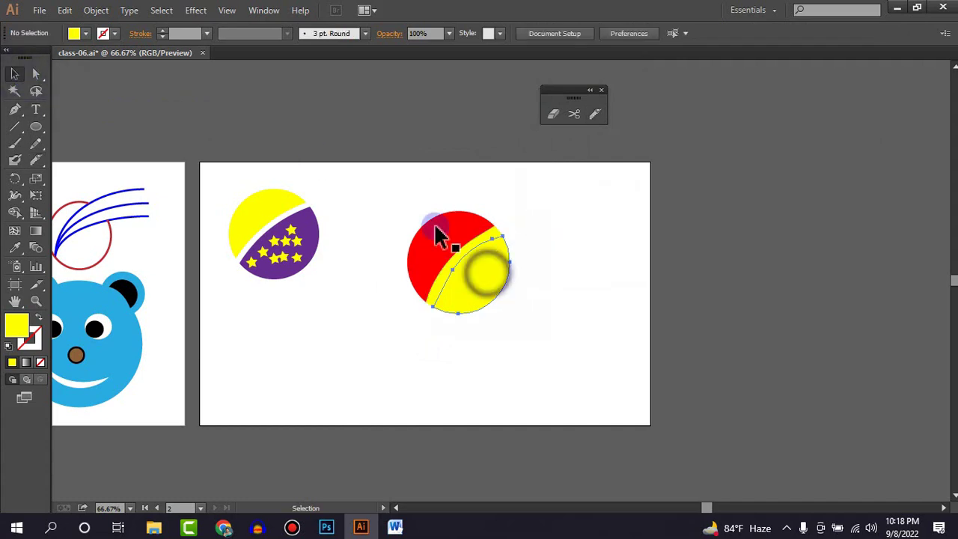
left_click(86, 34)
left_click(78, 63)
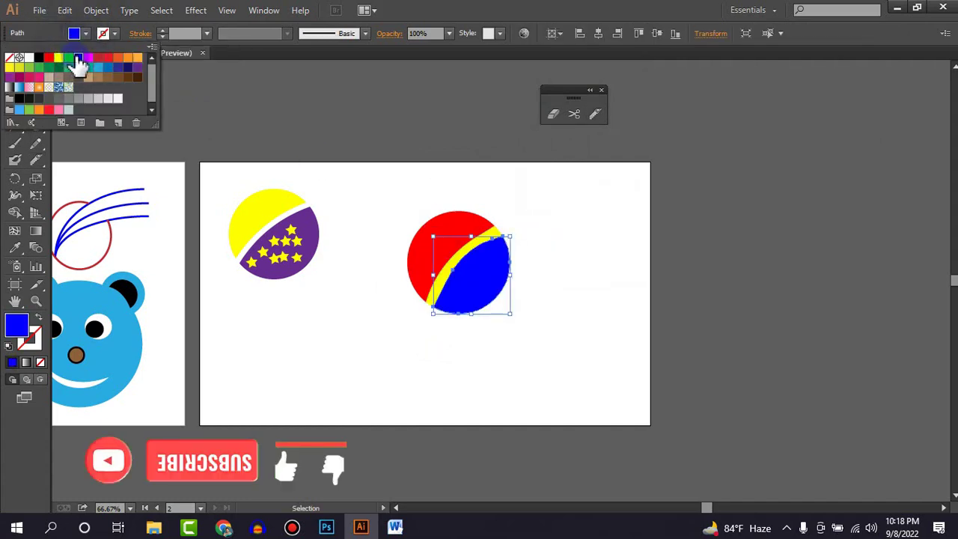
left_click(595, 278)
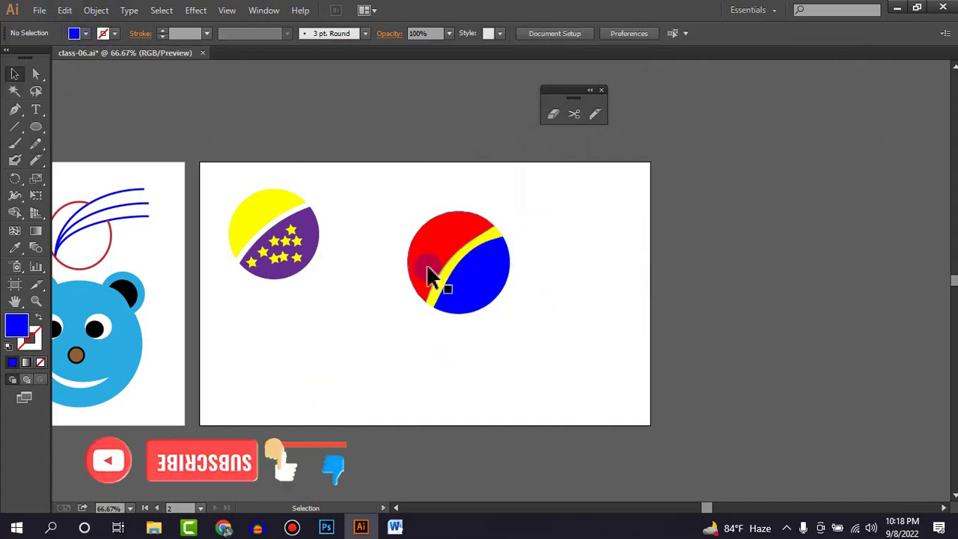
key("ctrl+minus")
key("ctrl+minus")
Step: Delete the striped ball and draw a new circle beside the starred ball
scroll(441, 273, "up", 1)
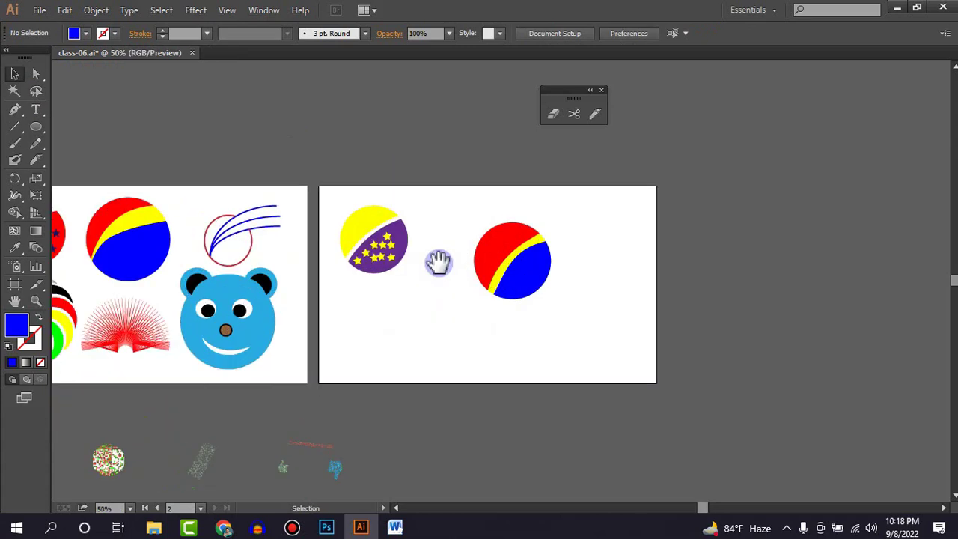
scroll(464, 255, "left", 2)
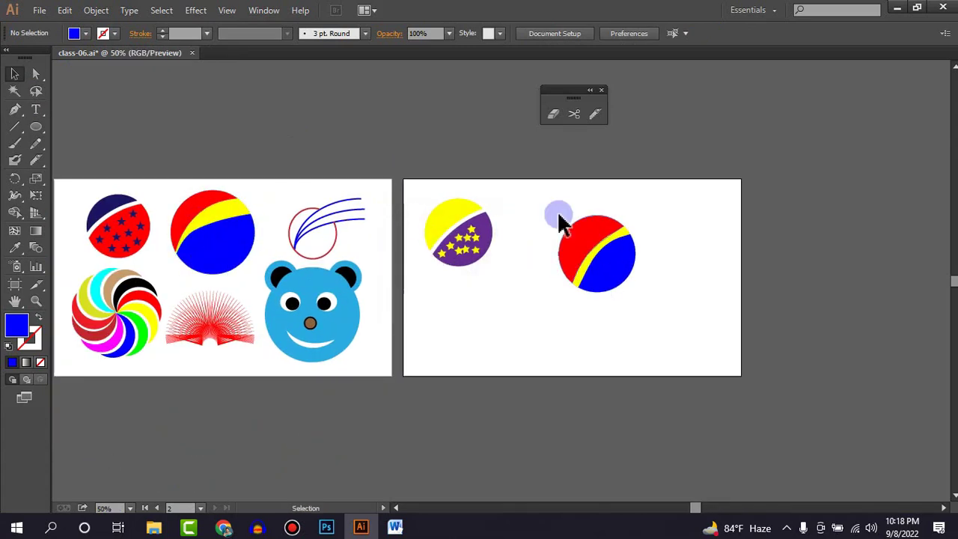
left_click(596, 249)
key("Delete")
left_click(231, 127)
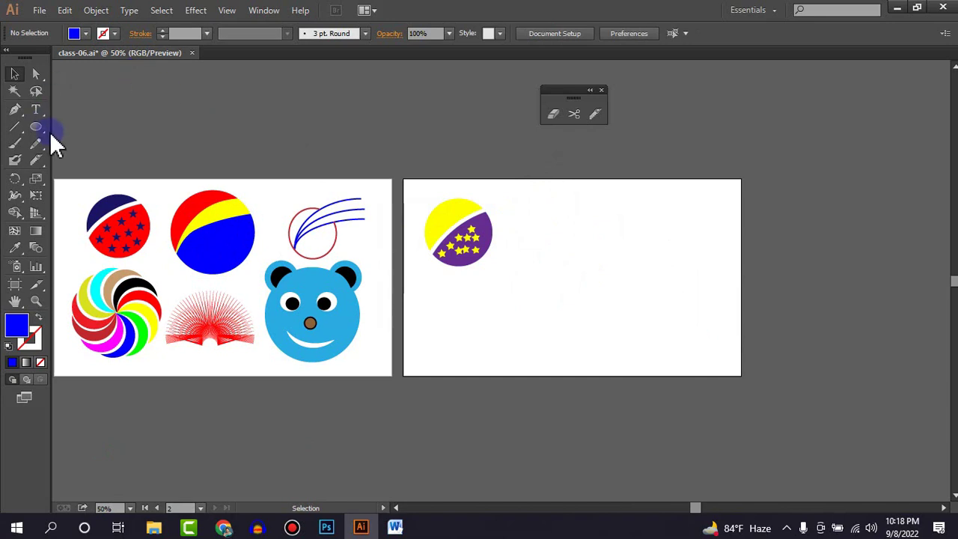
left_click_drag(577, 245, 626, 294)
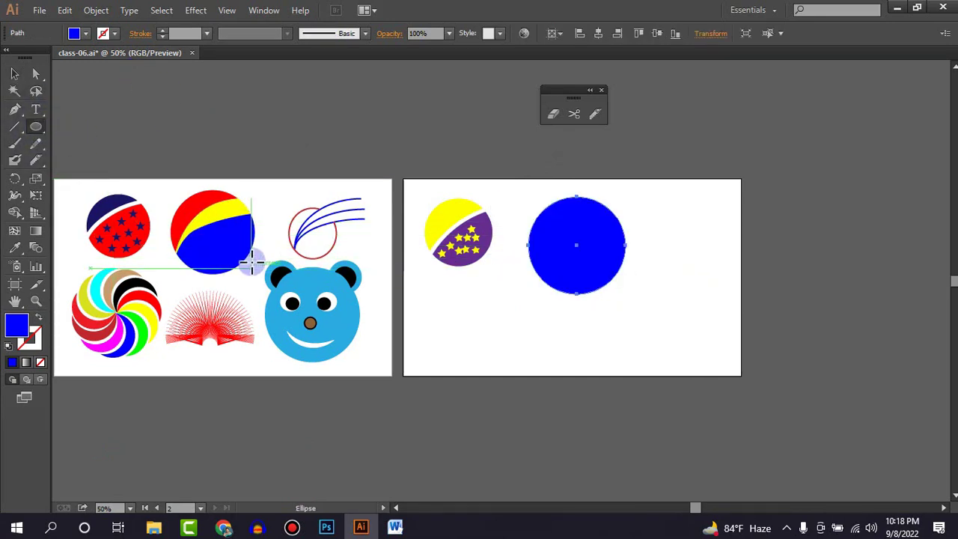
Step: Knife-cut the new circle twice along diagonals into three bands
left_click(15, 73)
left_click(595, 114)
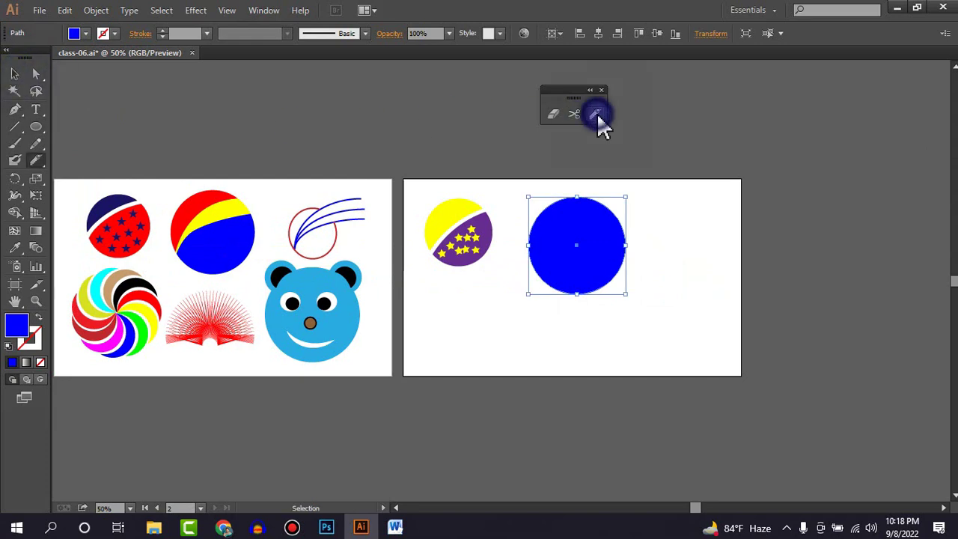
left_click(548, 324)
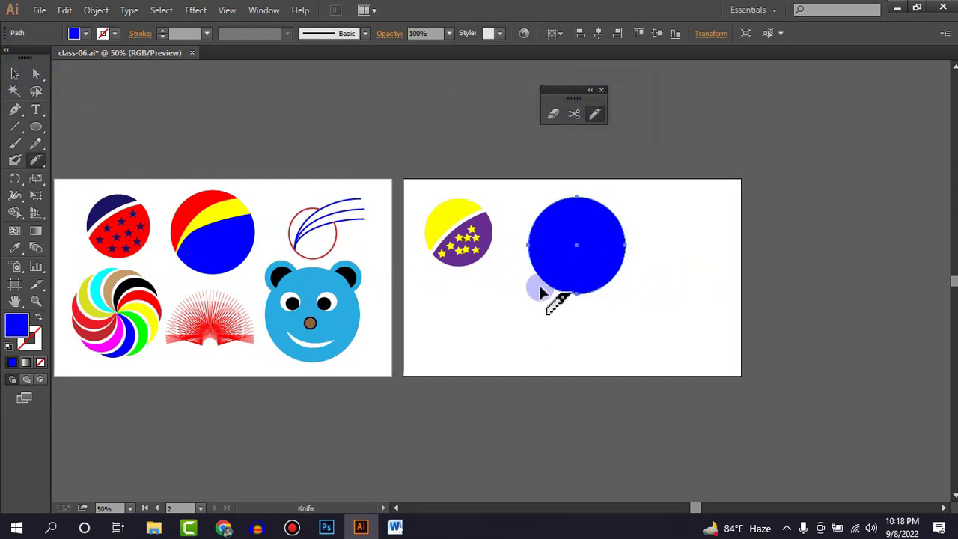
left_click_drag(542, 292, 663, 239)
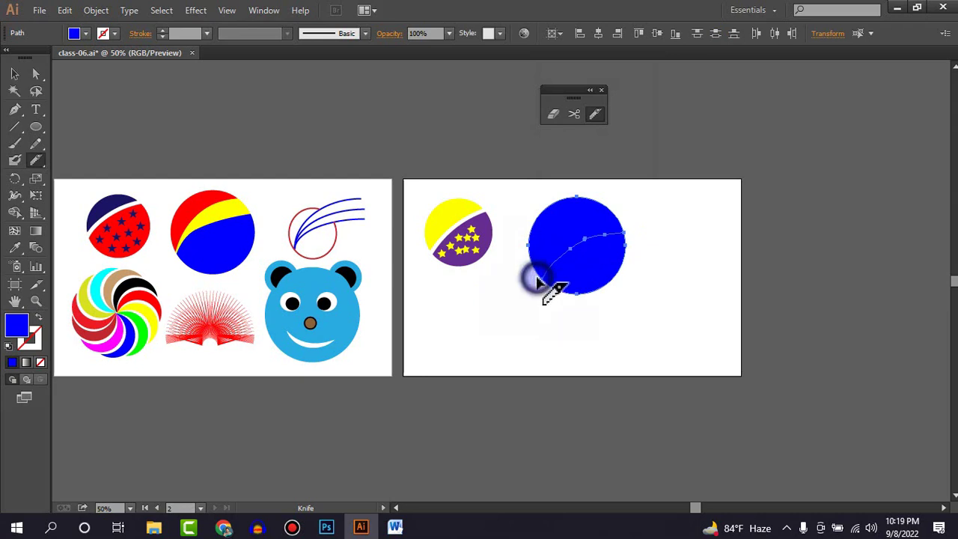
left_click_drag(539, 283, 633, 203)
Step: Fill the upper-left piece red and the middle band yellow
left_click(15, 73)
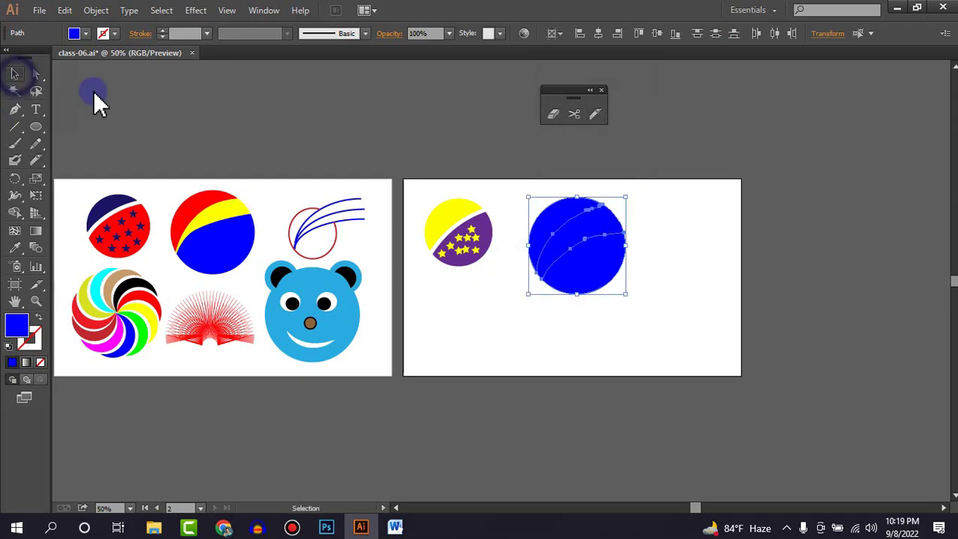
left_click(777, 293)
left_click(554, 216)
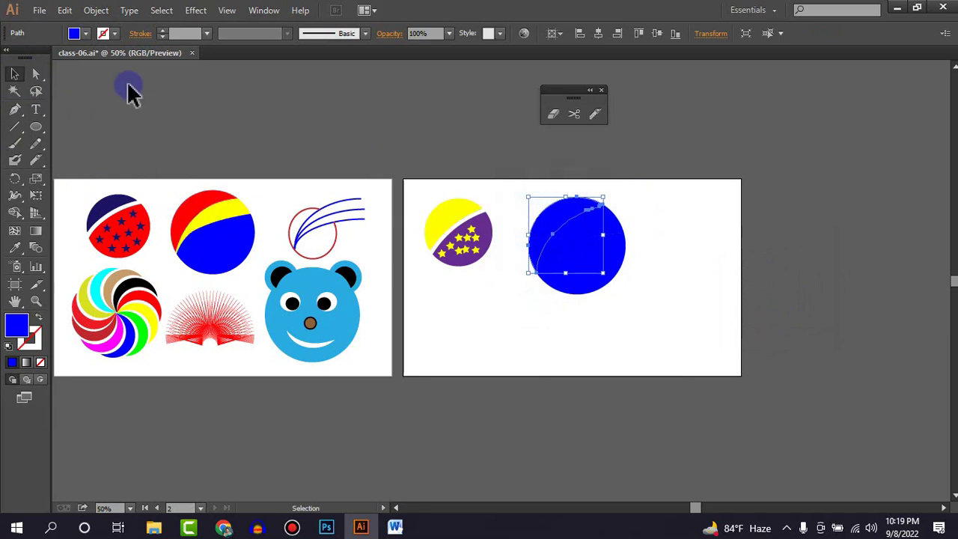
left_click(86, 33)
left_click(57, 64)
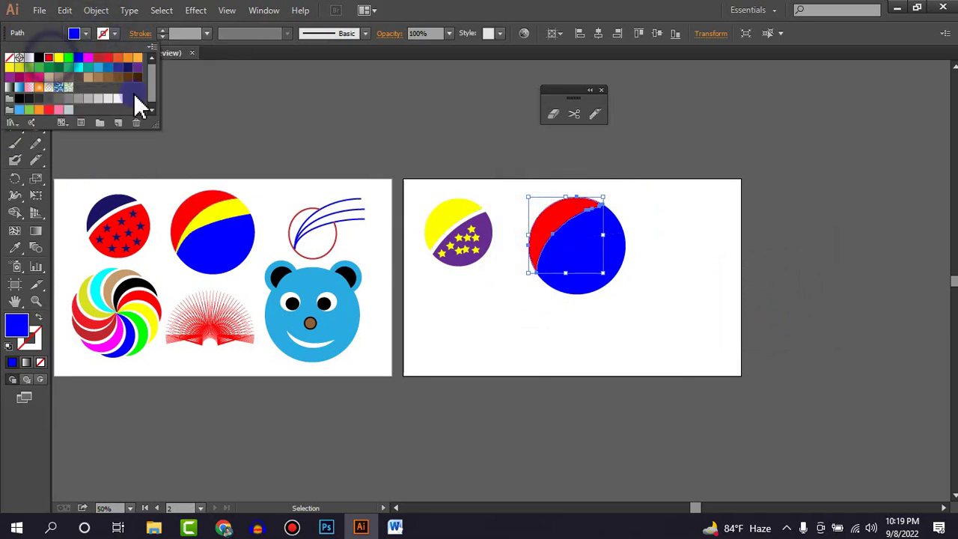
left_click(776, 299)
left_click(590, 223)
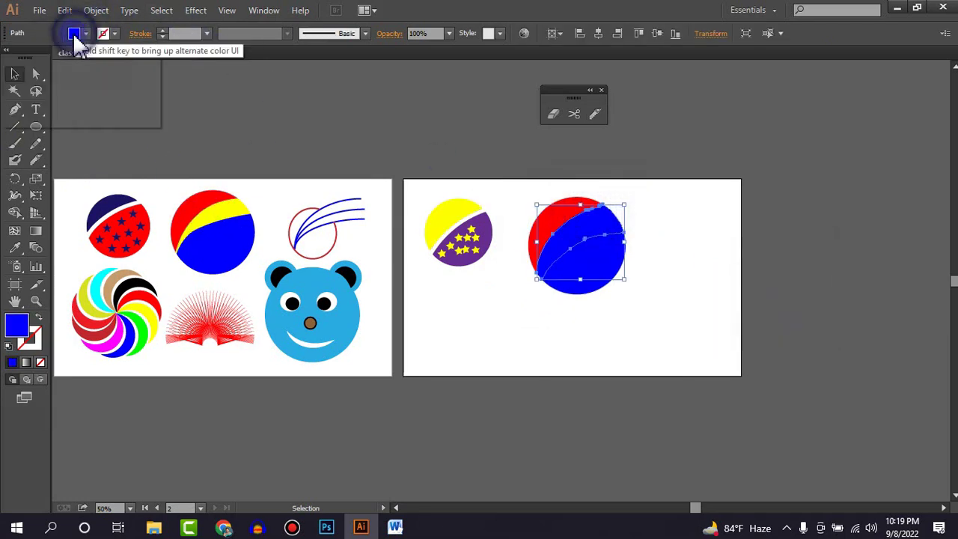
left_click(74, 34)
left_click(64, 64)
left_click(720, 326)
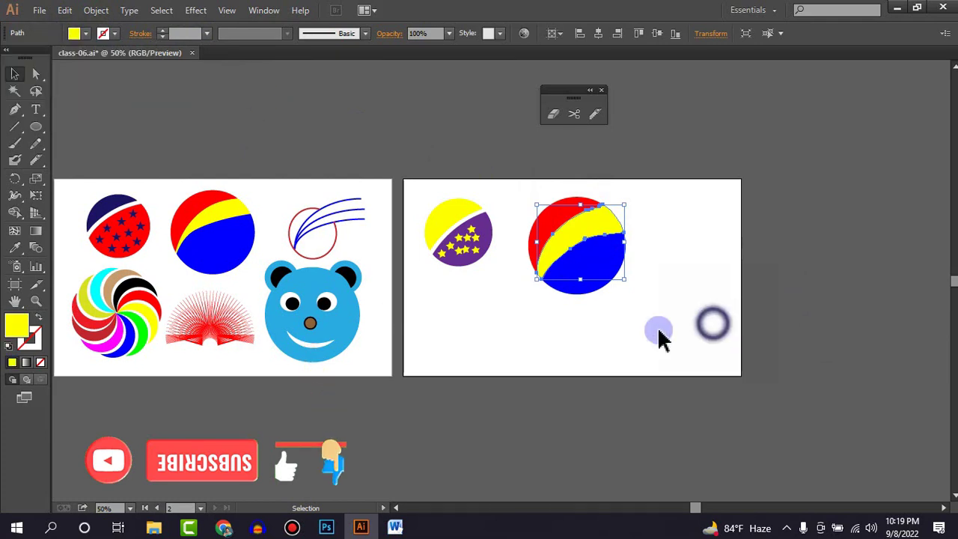
Step: Drag the finished striped ball above the artboards
left_click(613, 215)
left_click(638, 223)
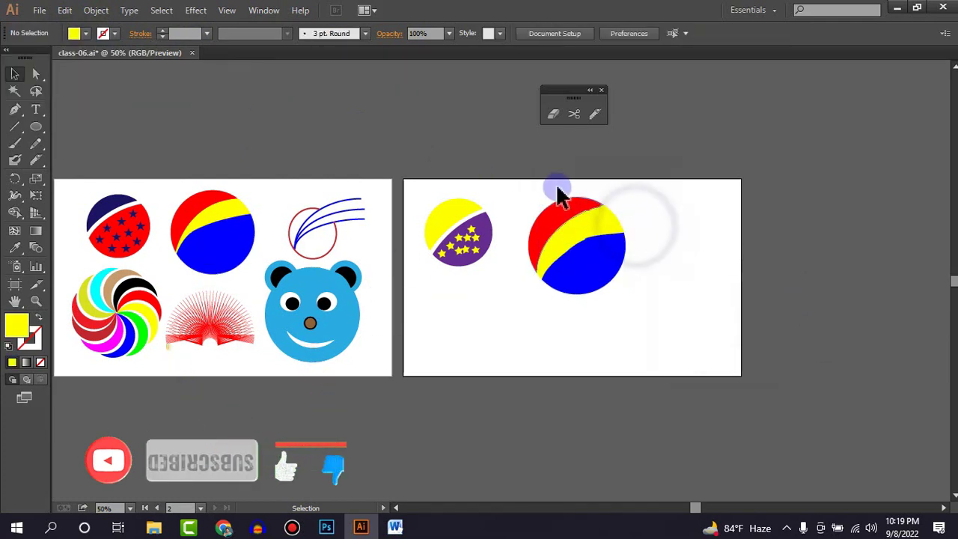
left_click_drag(594, 271, 463, 147)
left_click(573, 231)
left_click(574, 114)
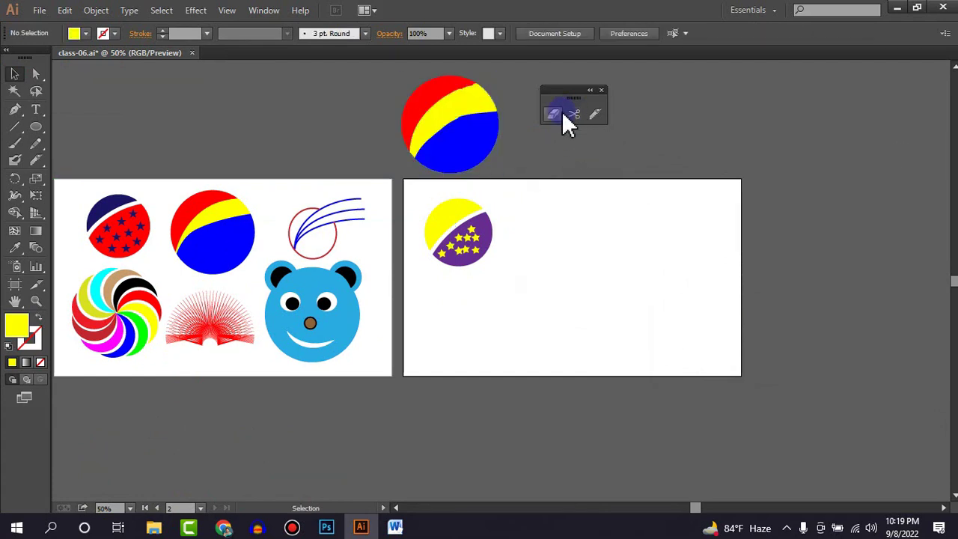
left_click(572, 230)
Step: Bring both artboards into view and draw a circle on the right artboard
left_click(519, 230)
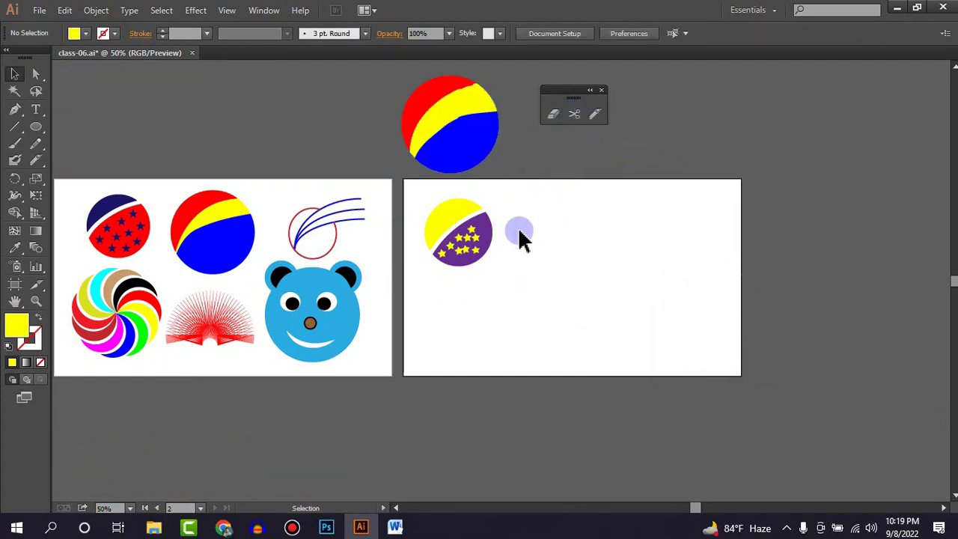
scroll(314, 241, "up", 1, "alt")
scroll(329, 239, "up", 1, "alt")
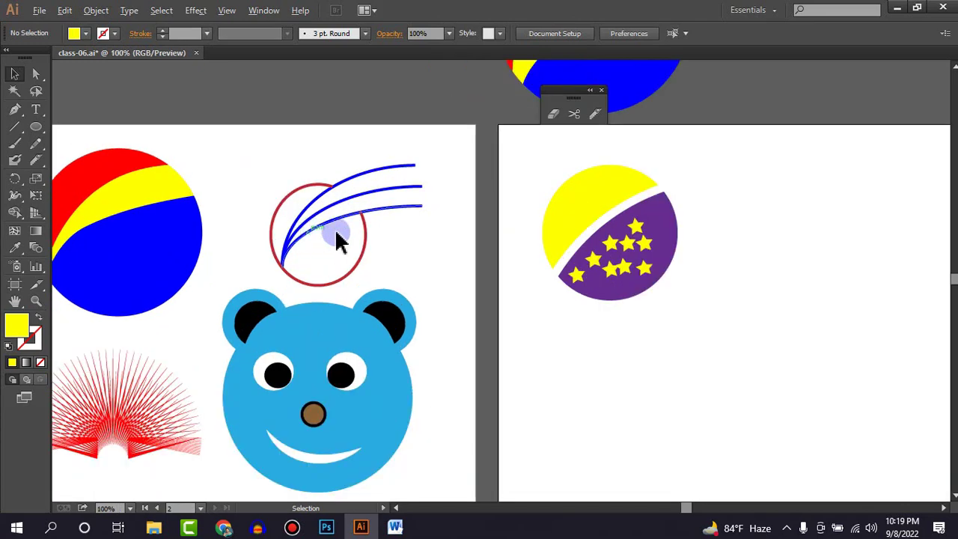
scroll(340, 241, "up", 1, "alt")
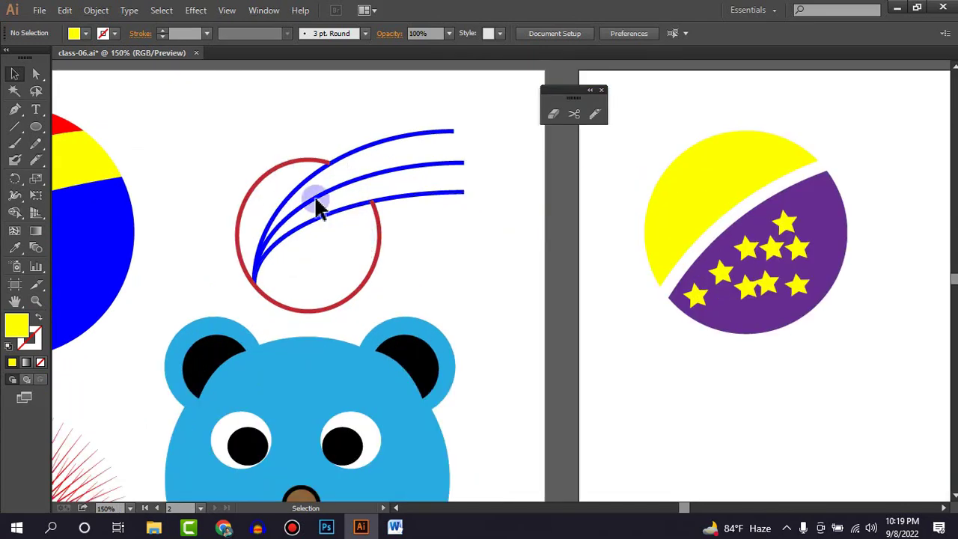
scroll(385, 214, "down", 2, "alt")
left_click_drag(674, 267, 513, 276)
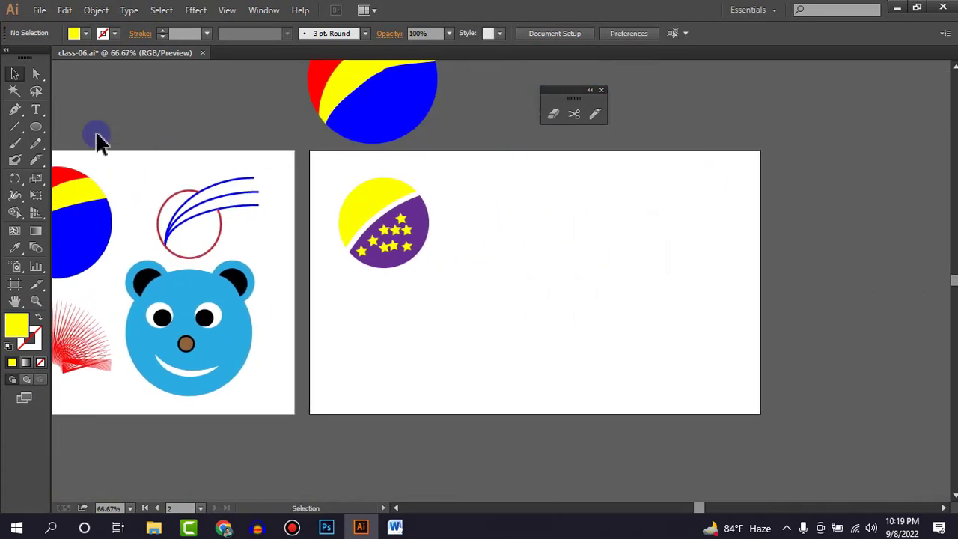
left_click(33, 129)
mouse_move(571, 225)
left_mouse_down()
mouse_move(631, 271)
mouse_move(621, 261)
left_mouse_up()
Step: Give the circle no fill and a 5 pt black stroke, and nudge it down
left_click(14, 73)
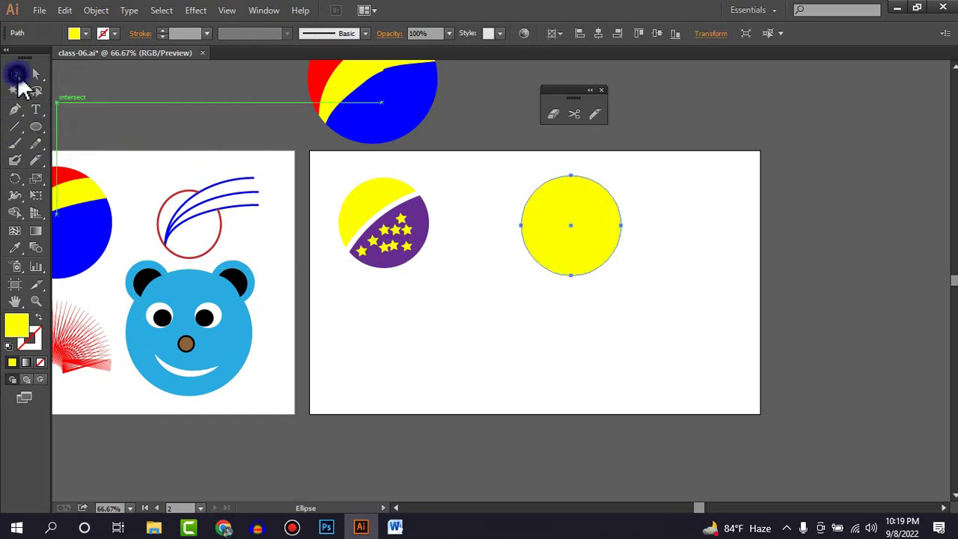
left_click(74, 33)
left_click(10, 60)
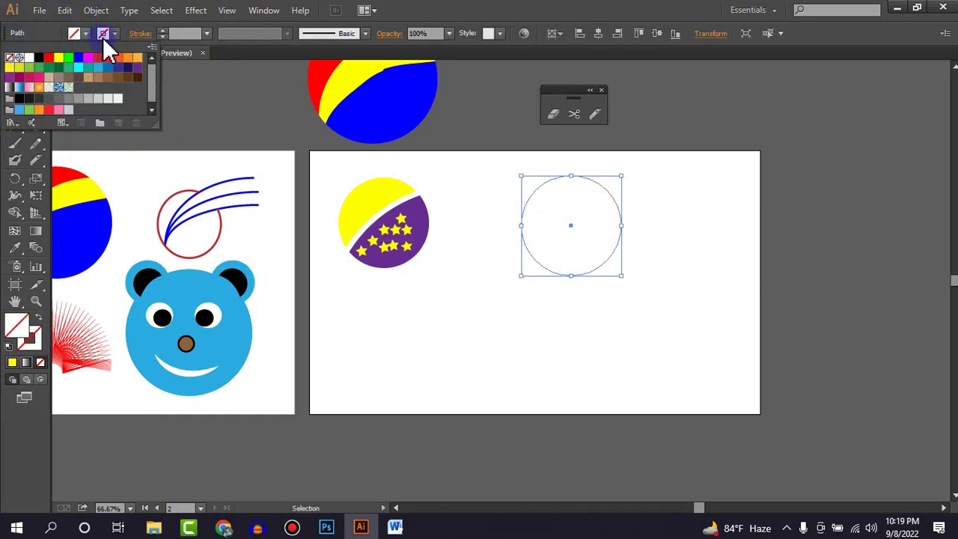
left_click(104, 33)
left_click(39, 58)
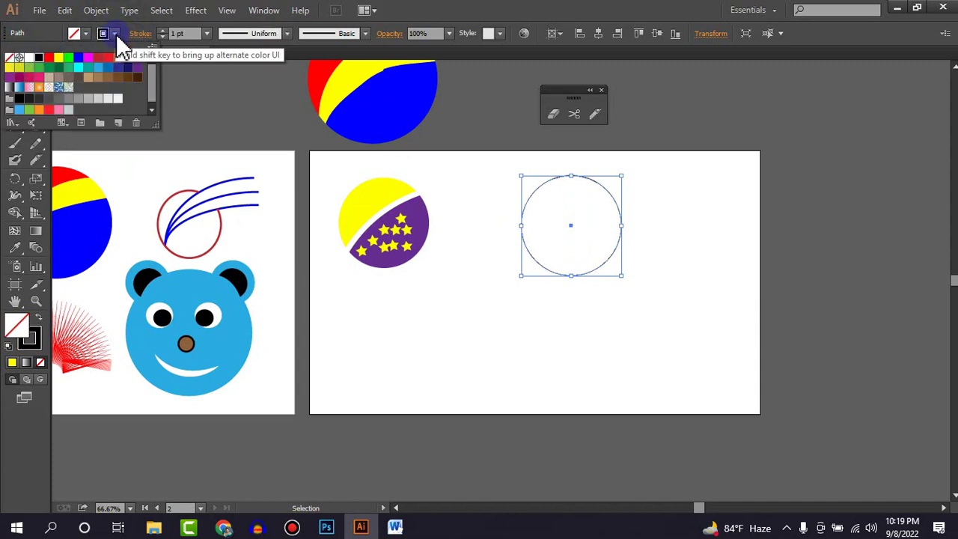
left_click(141, 35)
left_click(161, 31)
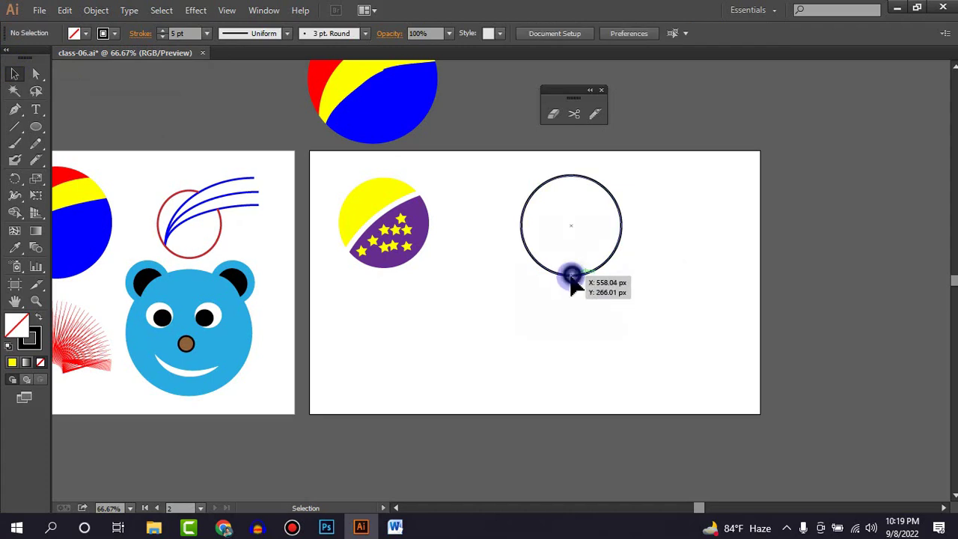
left_click_drag(571, 275, 568, 302)
left_click(634, 298)
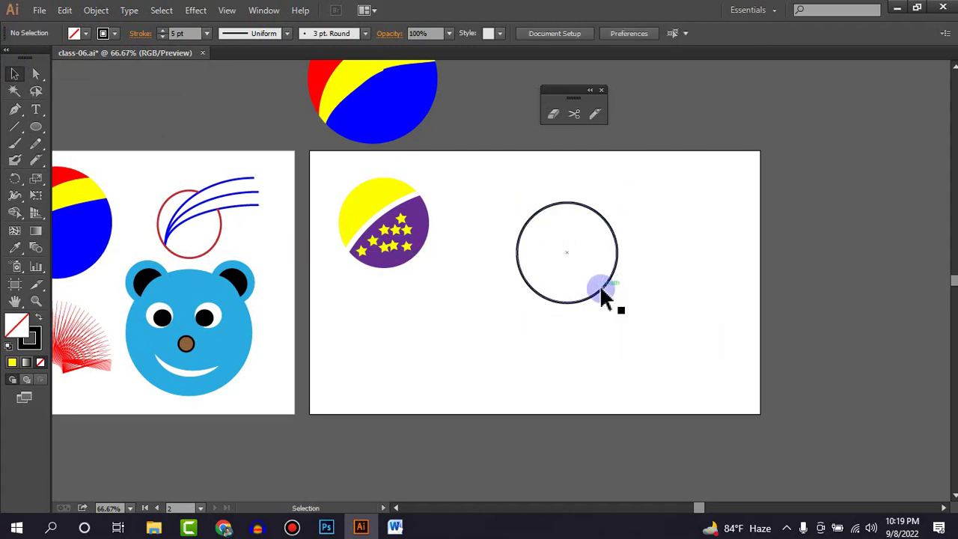
left_click(601, 291)
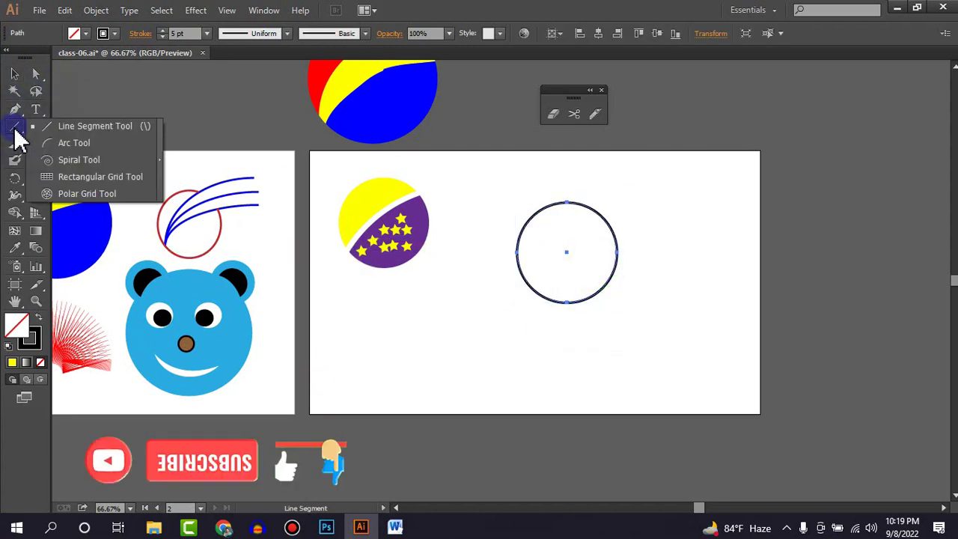
Step: Draw three arcs sweeping up-right from the circle's lower-left edge
left_click_drag(14, 129, 71, 141)
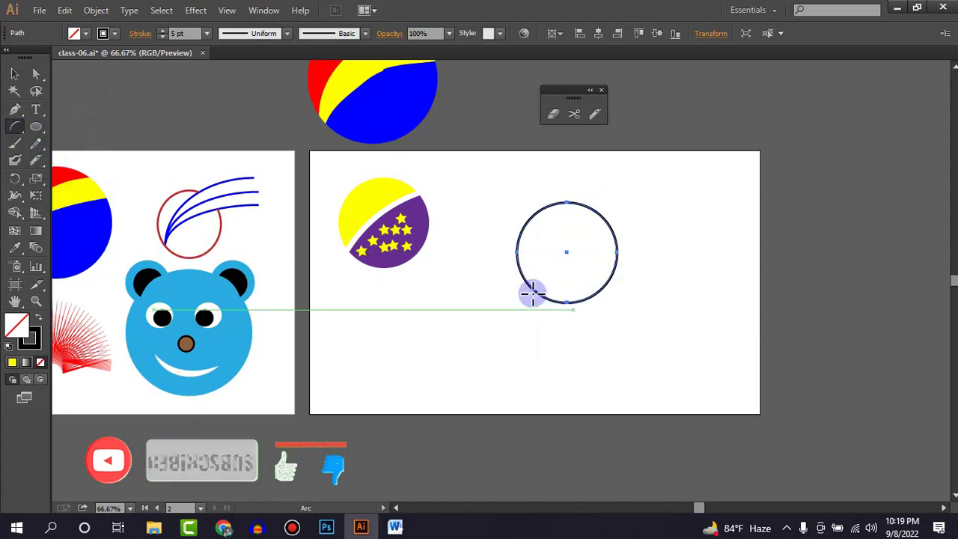
left_click_drag(531, 285, 671, 177)
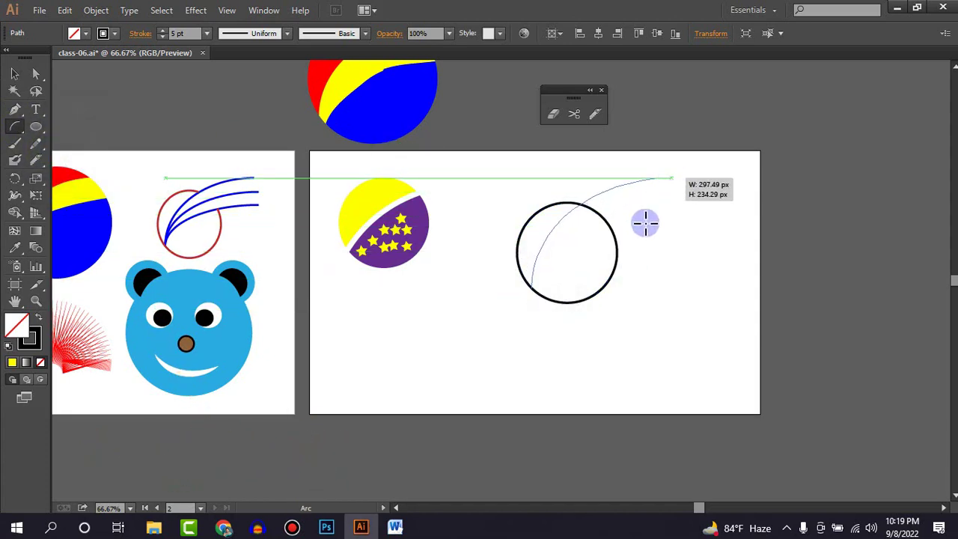
left_click_drag(533, 287, 653, 237)
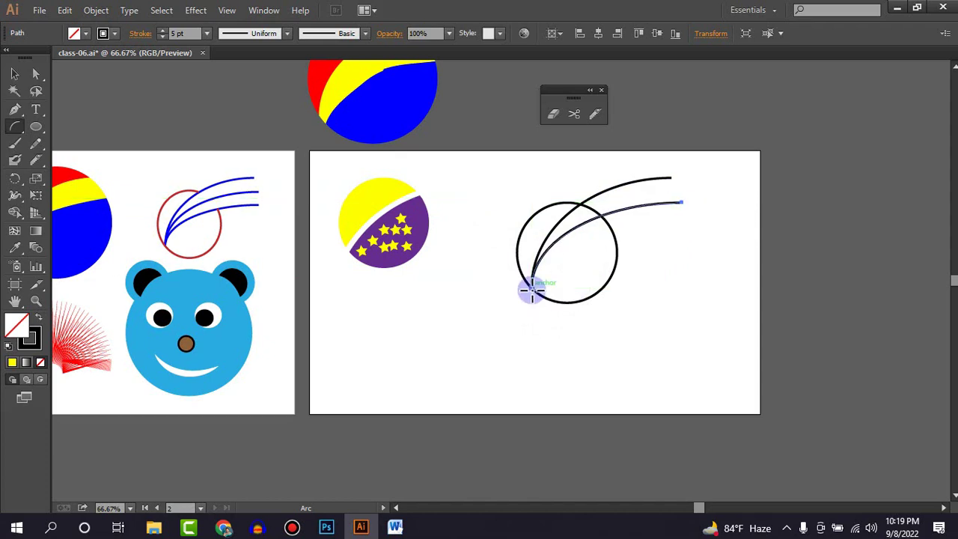
left_click_drag(531, 291, 687, 224)
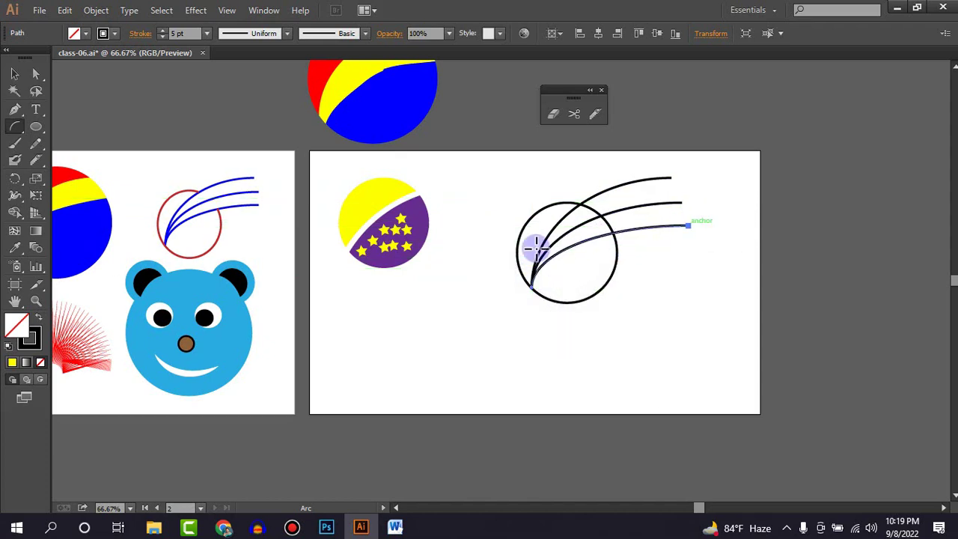
Step: Give the three arcs a blue stroke
left_click(14, 73)
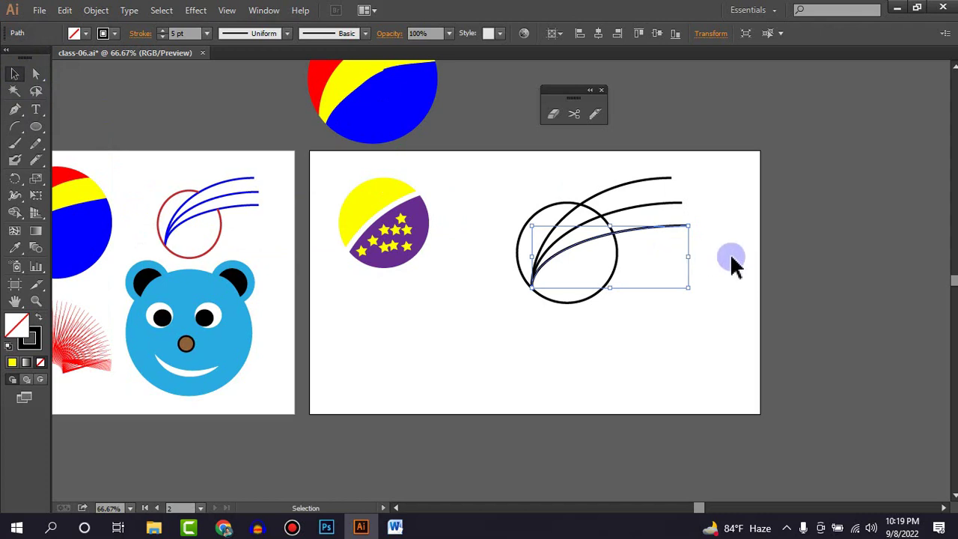
left_click(734, 263)
left_click_drag(650, 151, 695, 246)
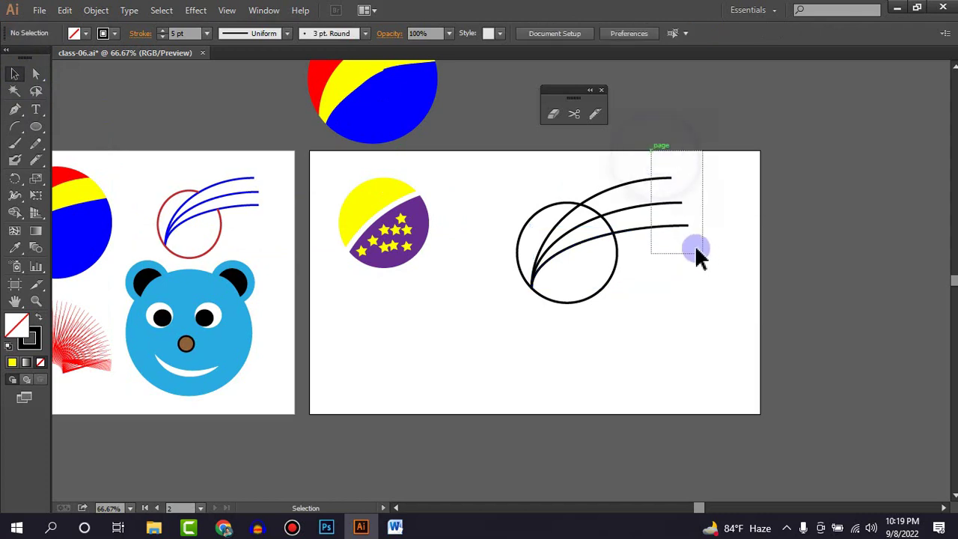
left_click(114, 33)
left_click(81, 65)
left_click(604, 316)
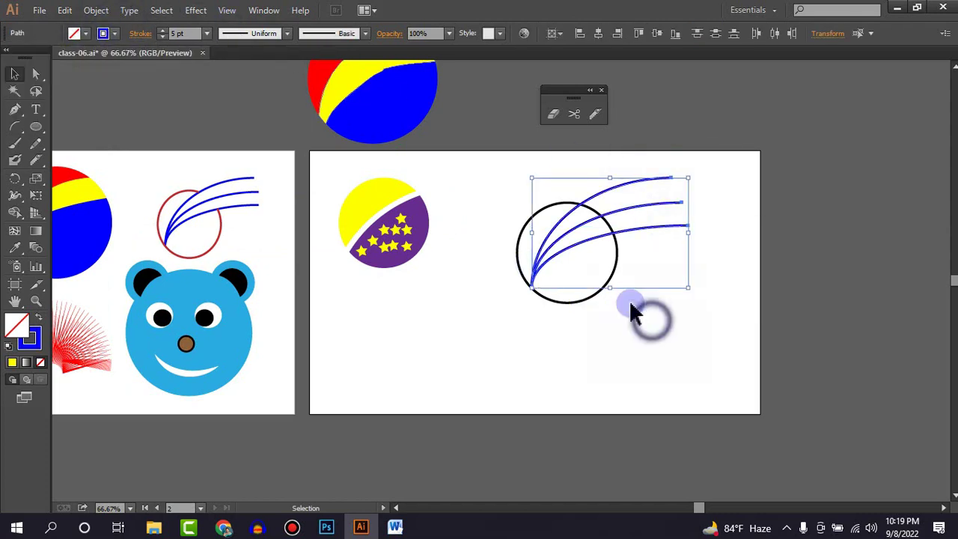
Step: Change the circle's outline to dark red
left_click(574, 300)
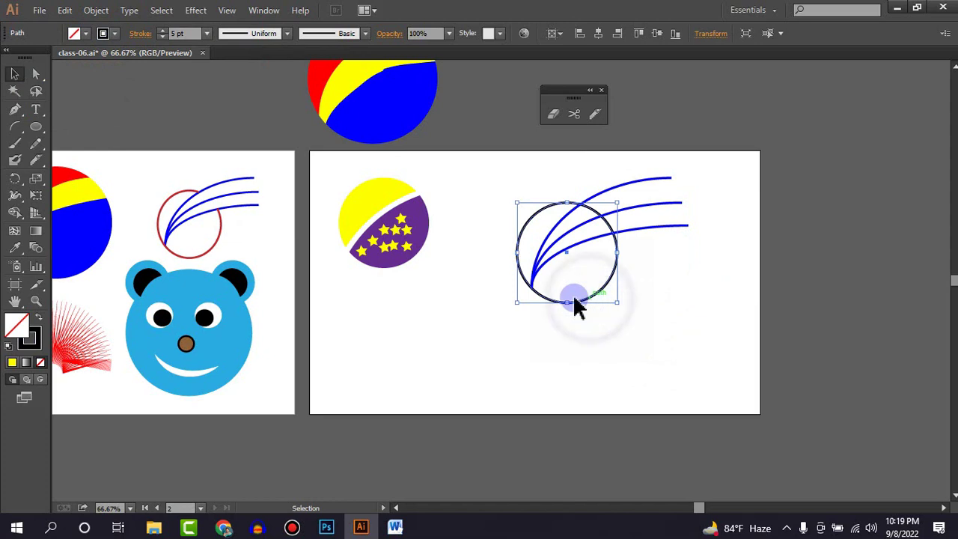
left_click(107, 34)
left_click(98, 57)
left_click(534, 341)
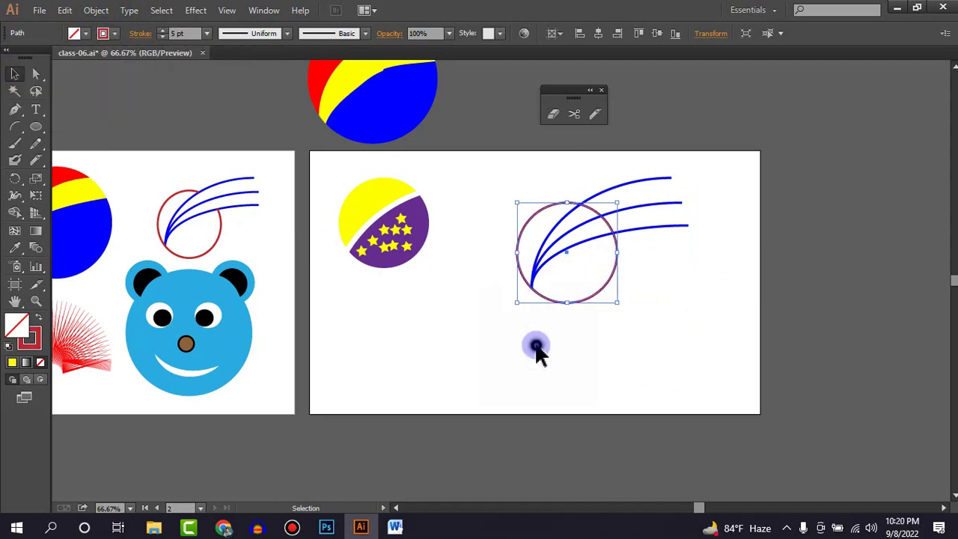
left_click(534, 341)
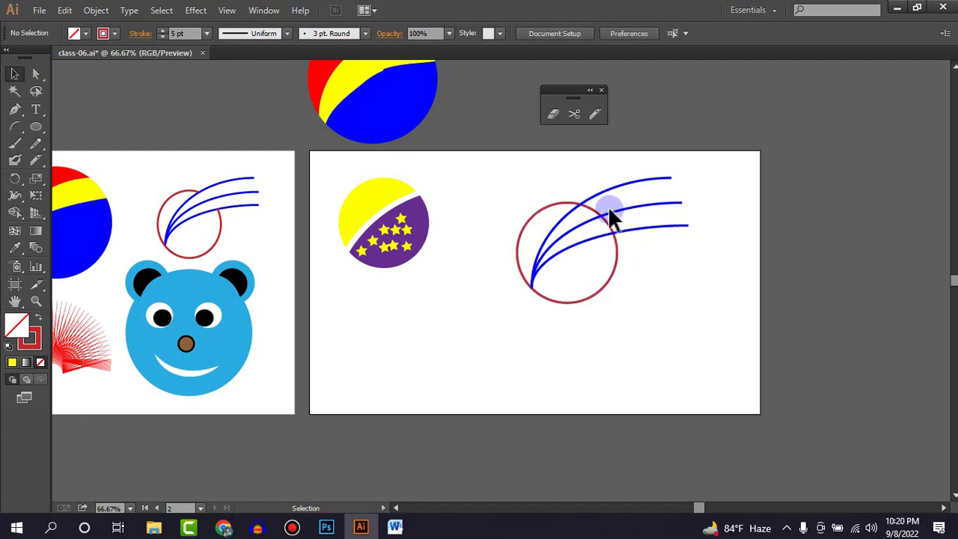
Step: Cut the circle with Scissors where the top and lower arcs cross it
scroll(608, 209, "up", 1, "alt")
scroll(607, 210, "up", 2, "alt")
left_click(574, 114)
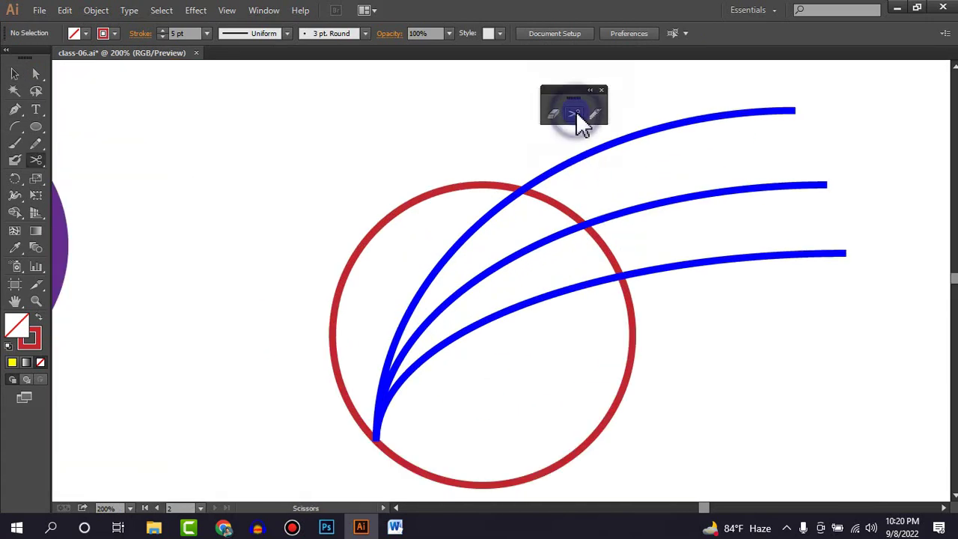
left_click(519, 189)
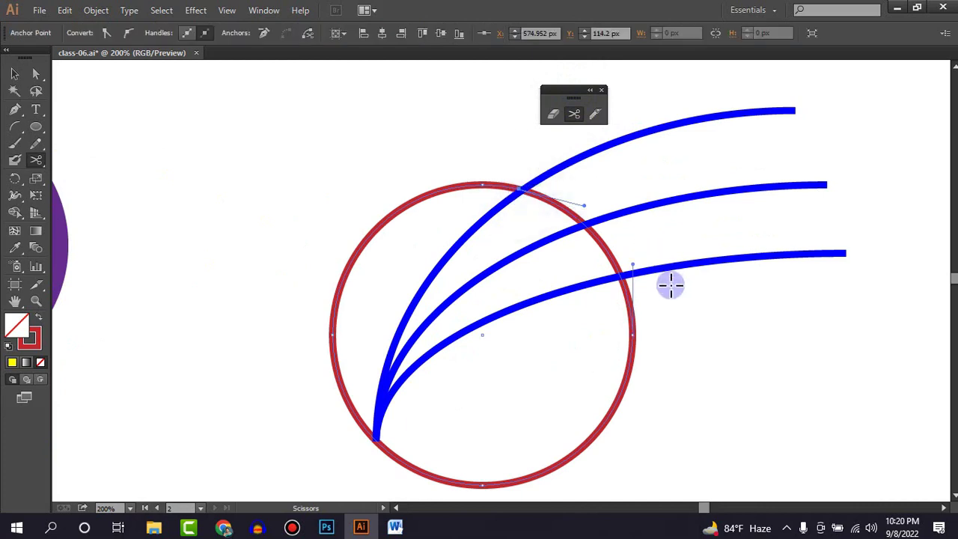
left_click(618, 280)
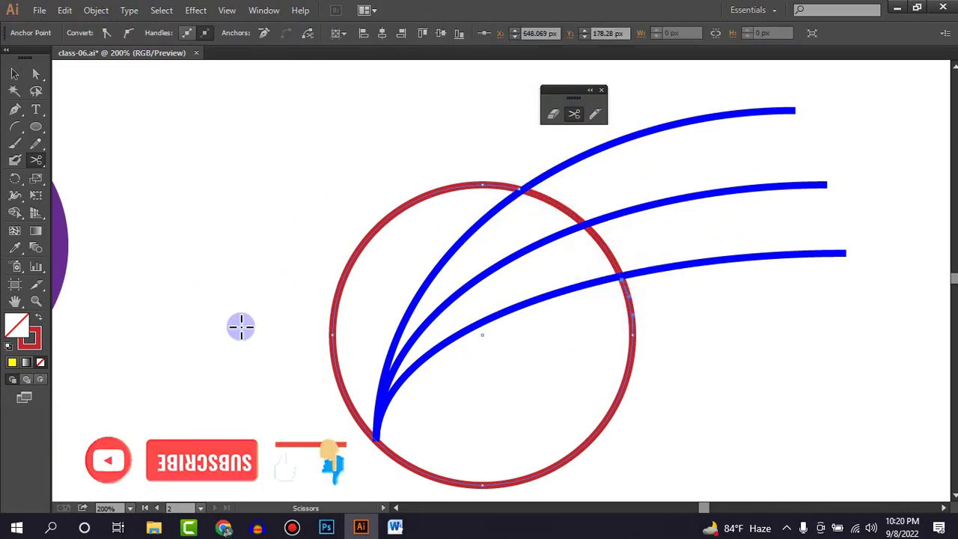
Step: Pull the cut circle segment away and delete it
left_click(14, 74)
left_click(254, 169)
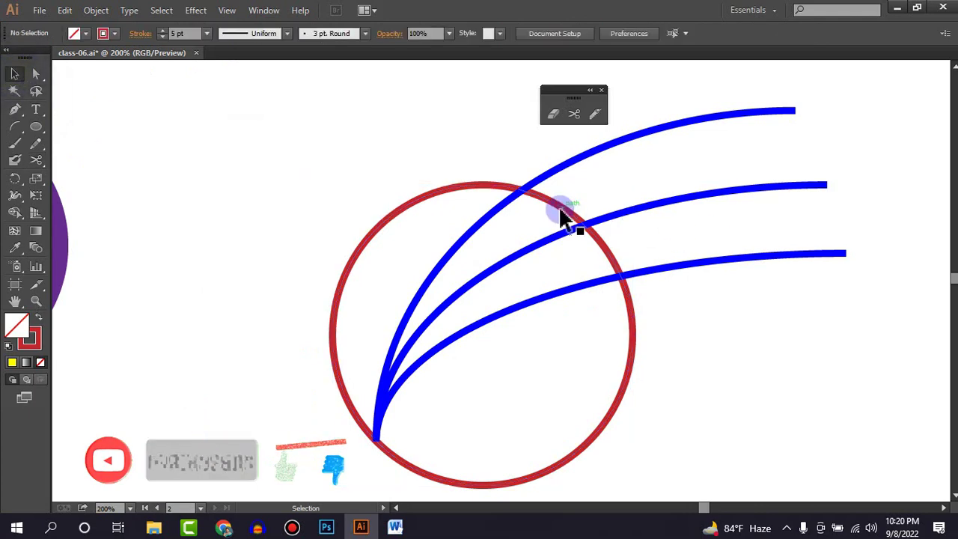
mouse_move(562, 217)
left_mouse_down()
mouse_move(616, 215)
mouse_move(845, 353)
mouse_move(829, 355)
left_mouse_up()
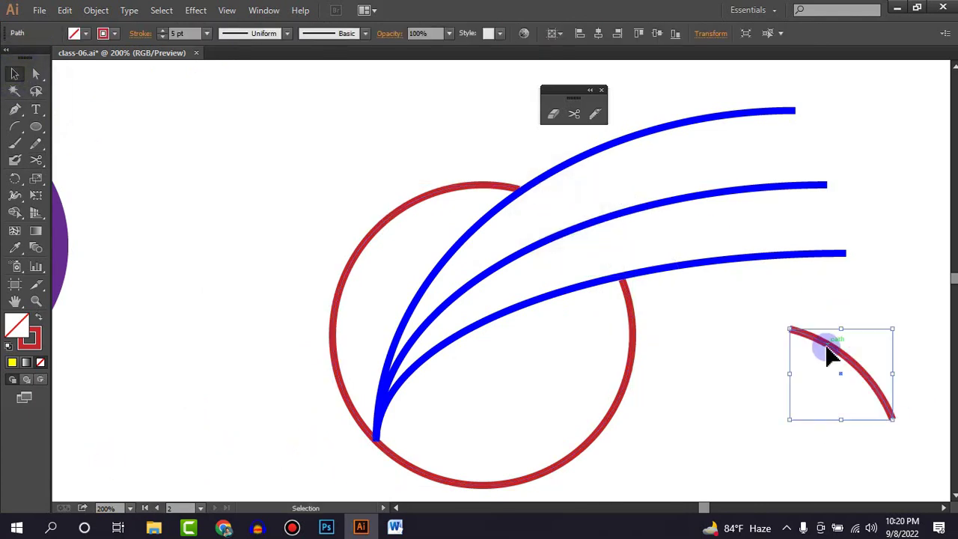
key("Delete")
scroll(601, 274, "down", 3)
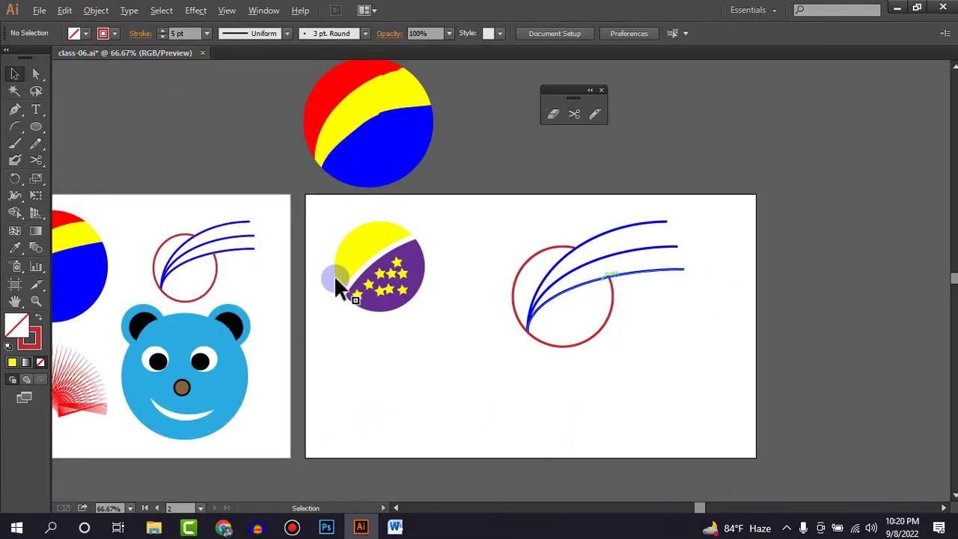
scroll(500, 318, "up", 2)
scroll(482, 213, "down", 1)
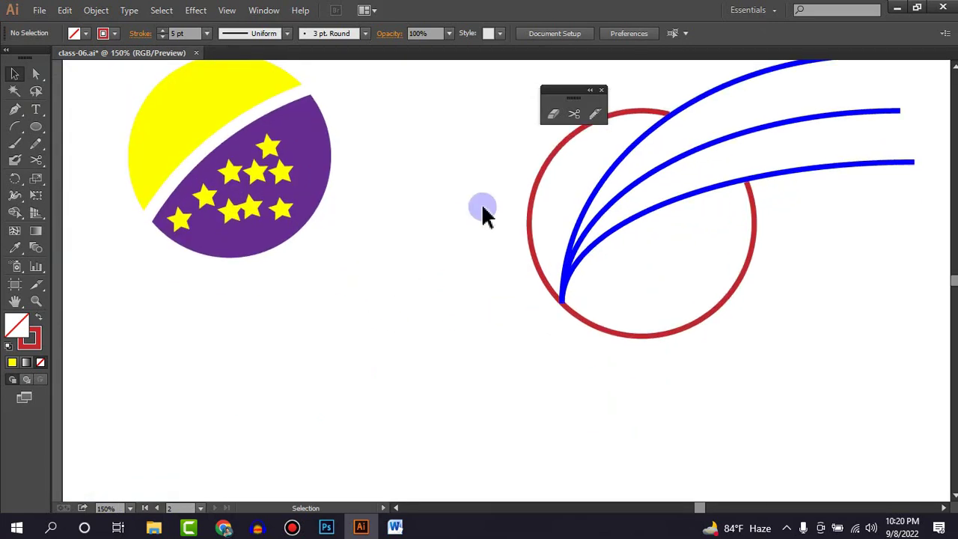
left_click(16, 127)
left_click_drag(255, 427, 443, 249)
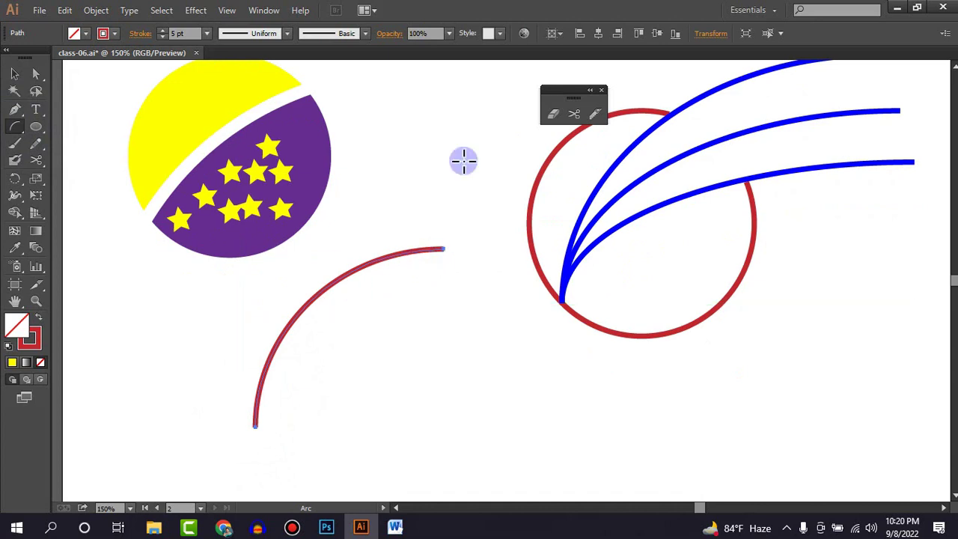
left_click(574, 113)
left_click(318, 290)
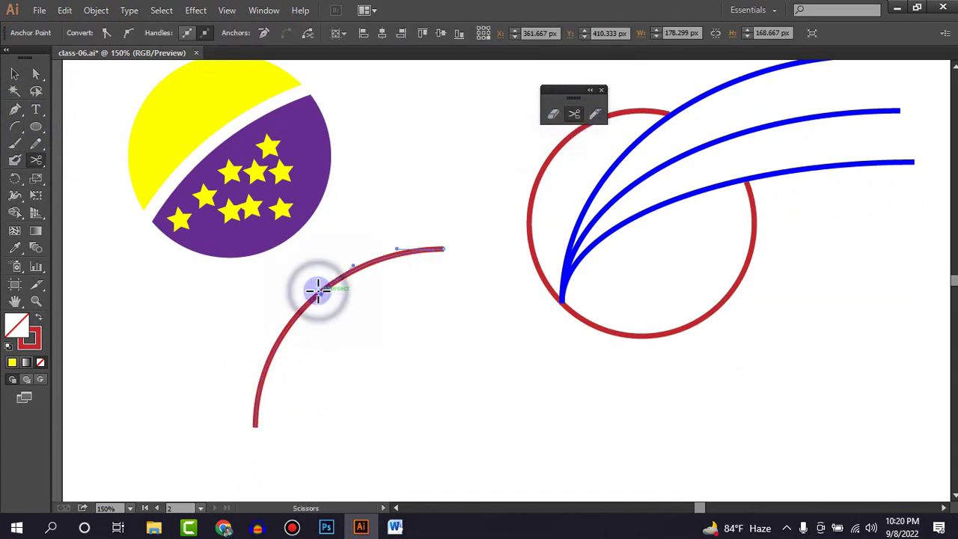
left_click(307, 314)
left_click(277, 344)
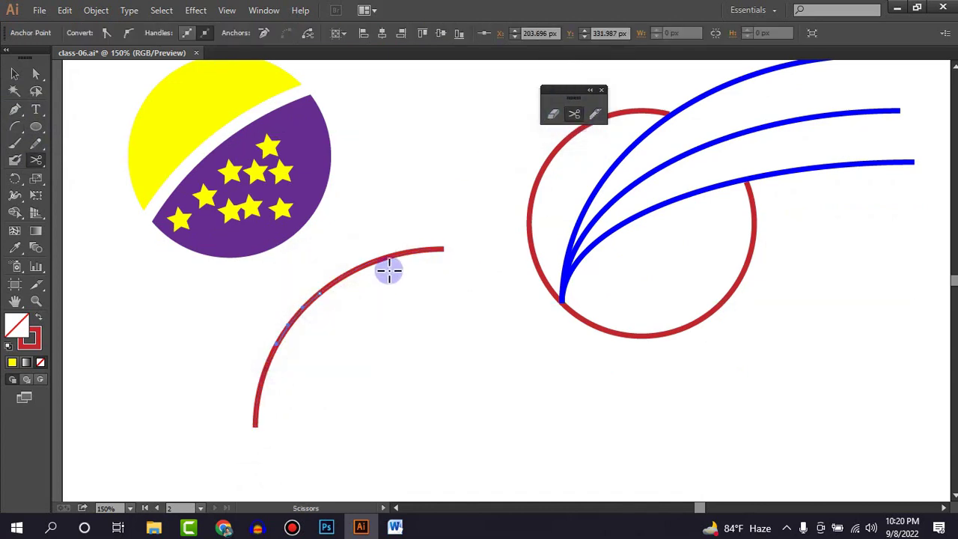
left_click(389, 257)
left_click(14, 73)
left_click(398, 340)
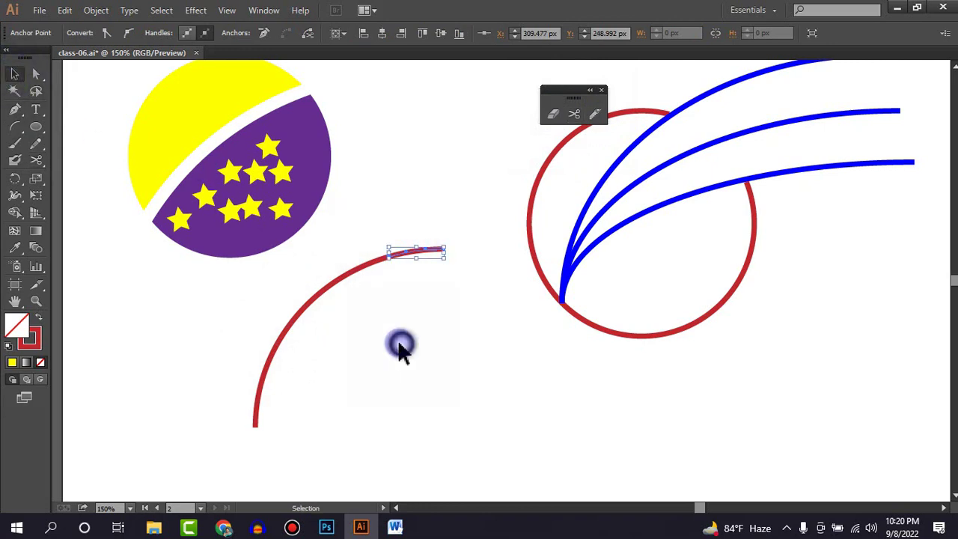
left_click_drag(311, 293, 362, 346)
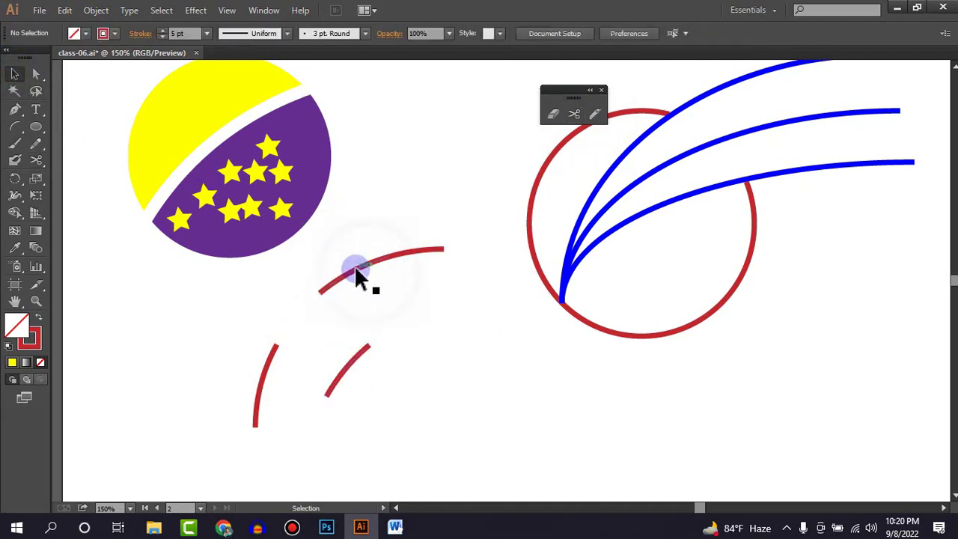
left_click_drag(357, 274, 397, 302)
left_click_drag(410, 254, 398, 291)
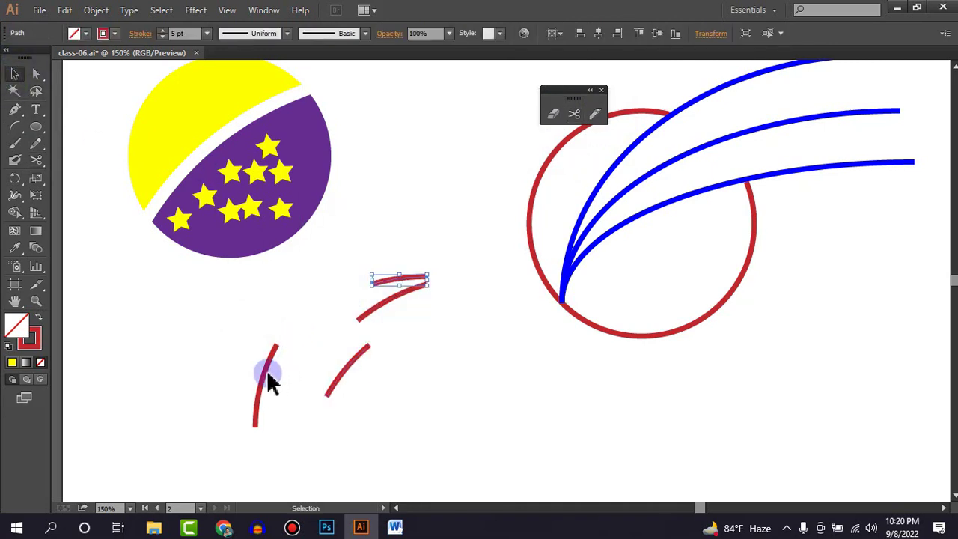
mouse_move(265, 380)
left_mouse_down()
mouse_move(324, 380)
mouse_move(457, 413)
left_mouse_up()
left_click(433, 381)
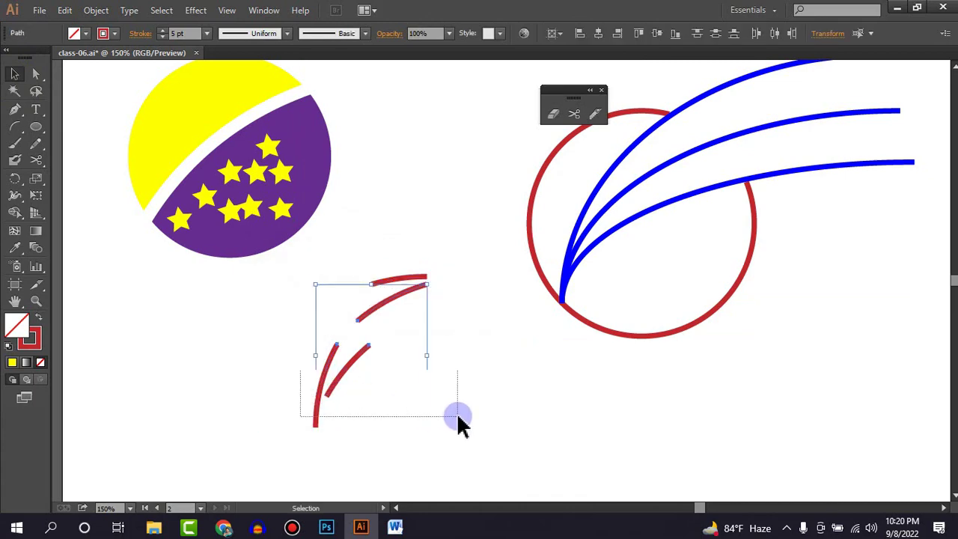
key("Delete")
key("Delete")
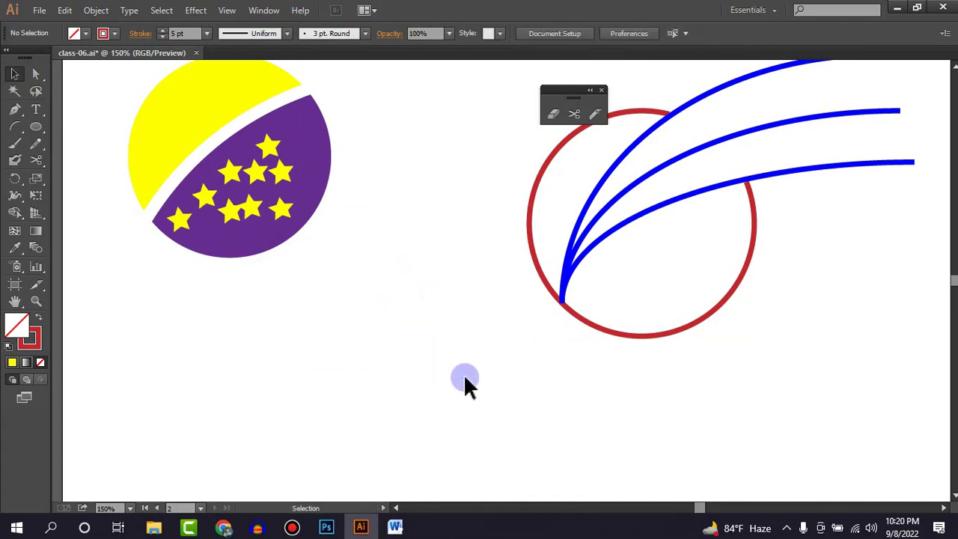
Step: Move the red circle and blue arcs above the artboard
scroll(464, 382, "down", 3)
left_click_drag(466, 385, 562, 353)
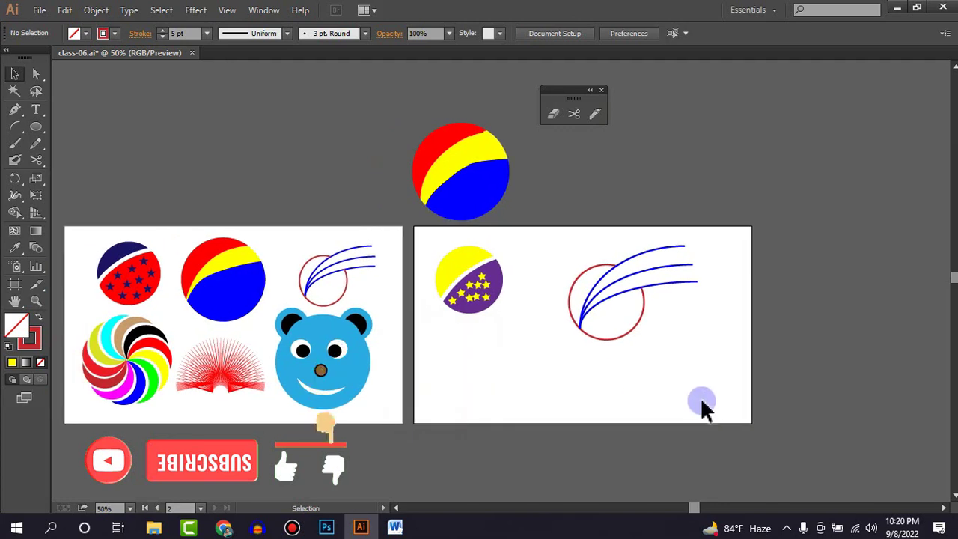
left_click_drag(704, 393, 573, 255)
left_click(620, 312)
mouse_move(612, 311)
left_mouse_down()
mouse_move(663, 214)
mouse_move(697, 194)
left_mouse_up()
left_click(599, 349)
Step: Move the yellow and purple starred circle above the artboard beside the ball
left_click(562, 95)
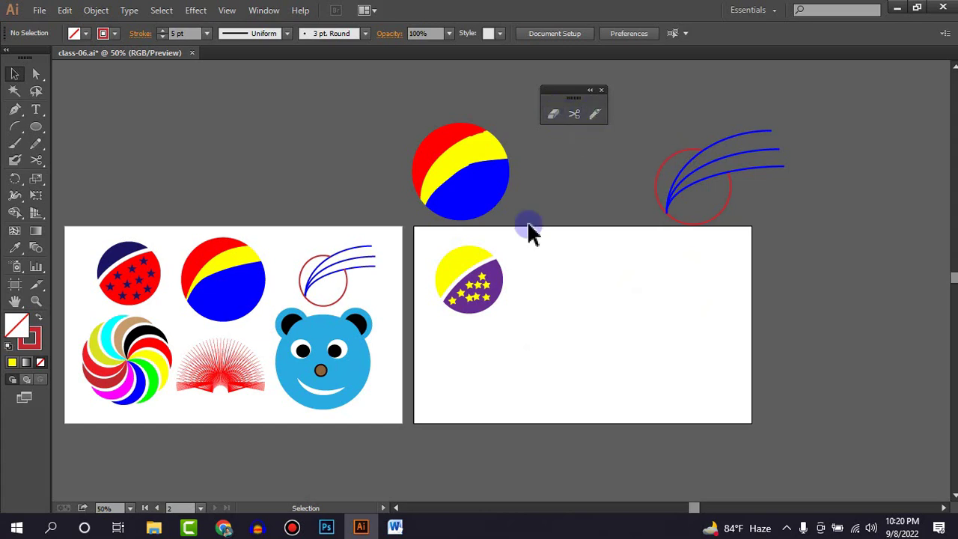
left_click(450, 270)
left_click_drag(472, 293, 584, 196)
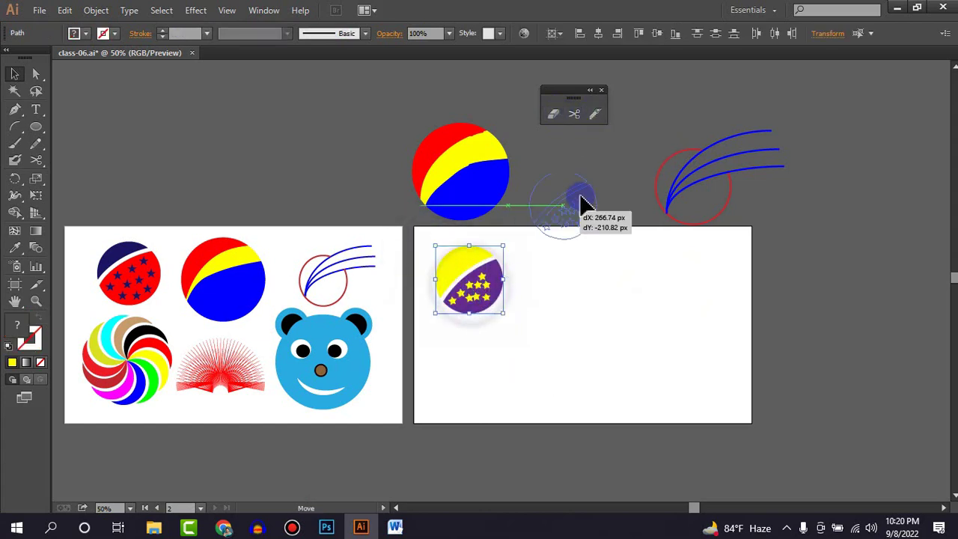
left_click(510, 350)
left_click_drag(509, 350, 492, 326)
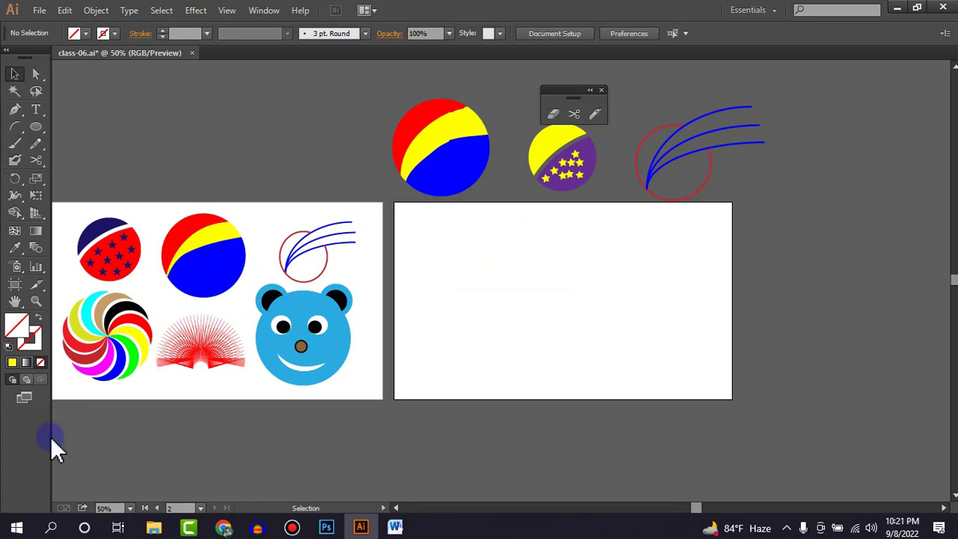
left_click(107, 358)
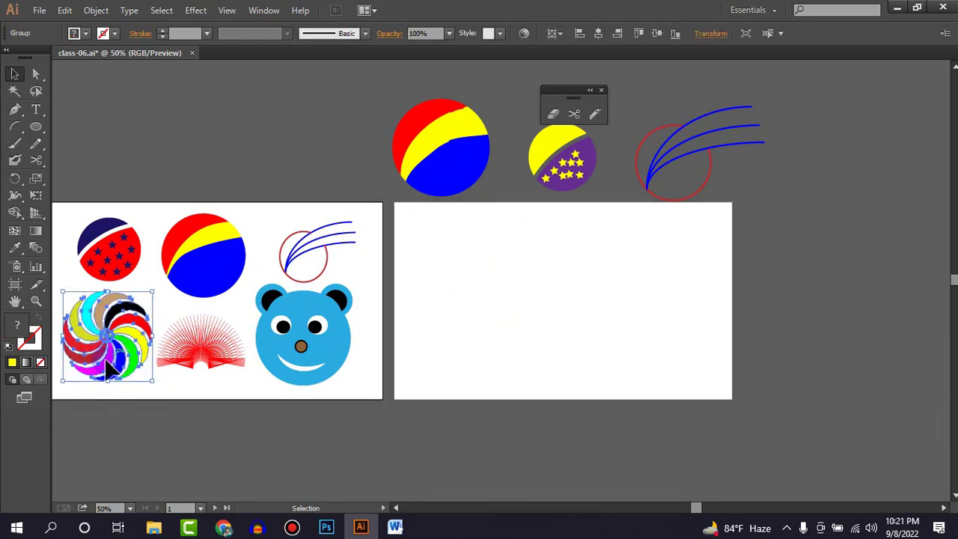
left_click(152, 441)
left_click(127, 344)
left_click(156, 425)
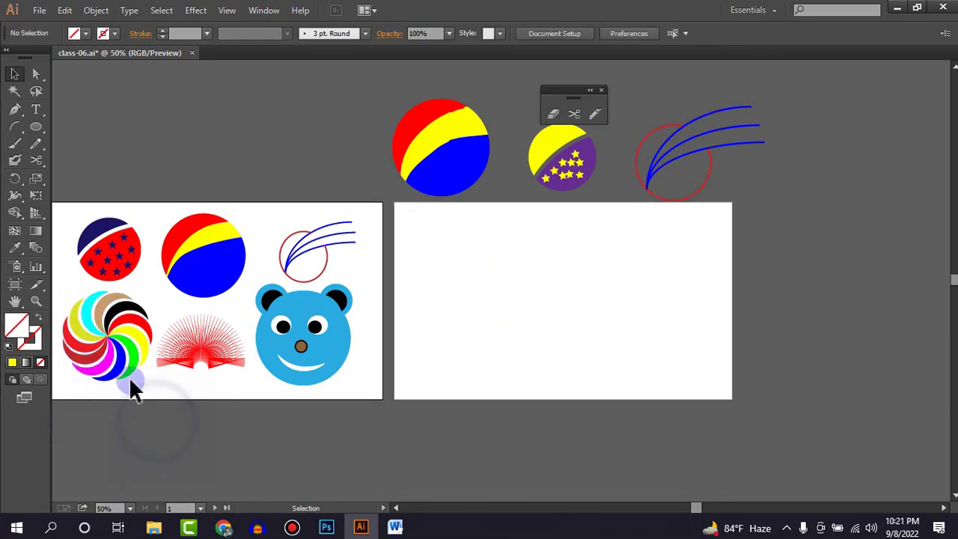
left_click(36, 127)
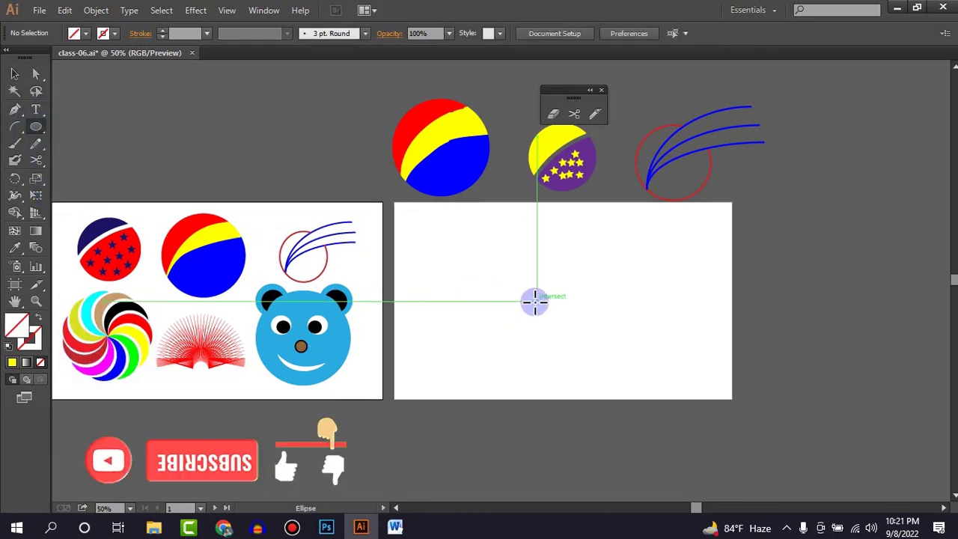
Step: Draw a circle in the middle of the empty artboard and fill it red
left_click_drag(544, 288, 580, 324)
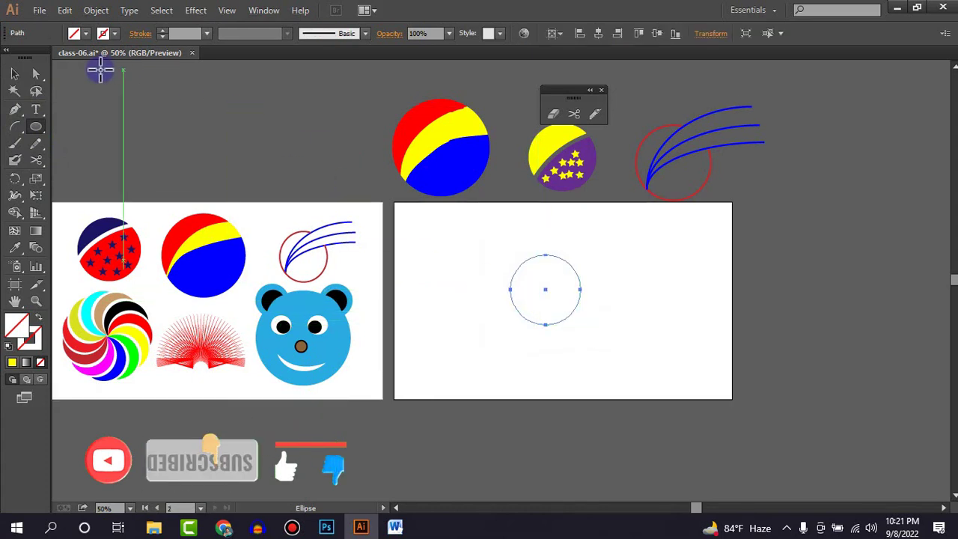
left_click(15, 74)
left_click(85, 33)
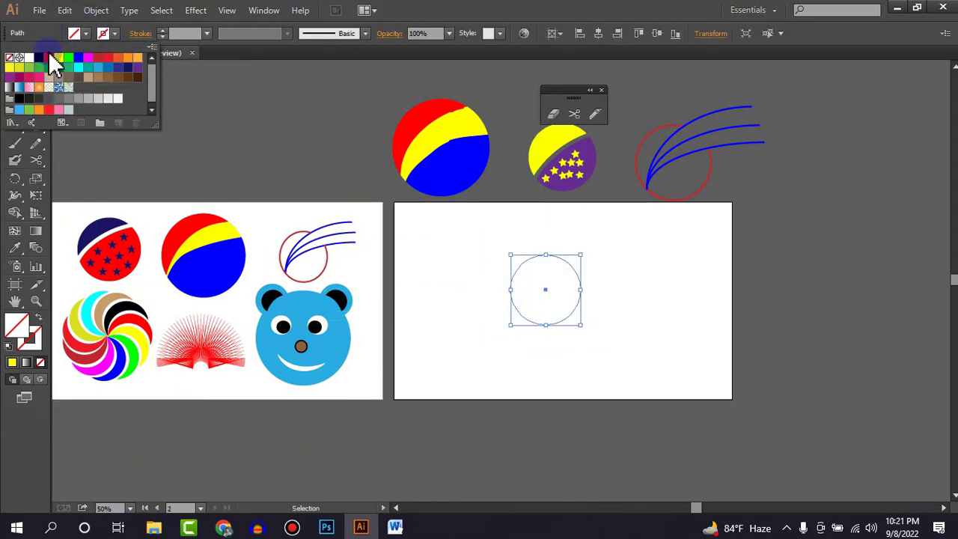
left_click(92, 33)
left_click(86, 33)
left_click(48, 58)
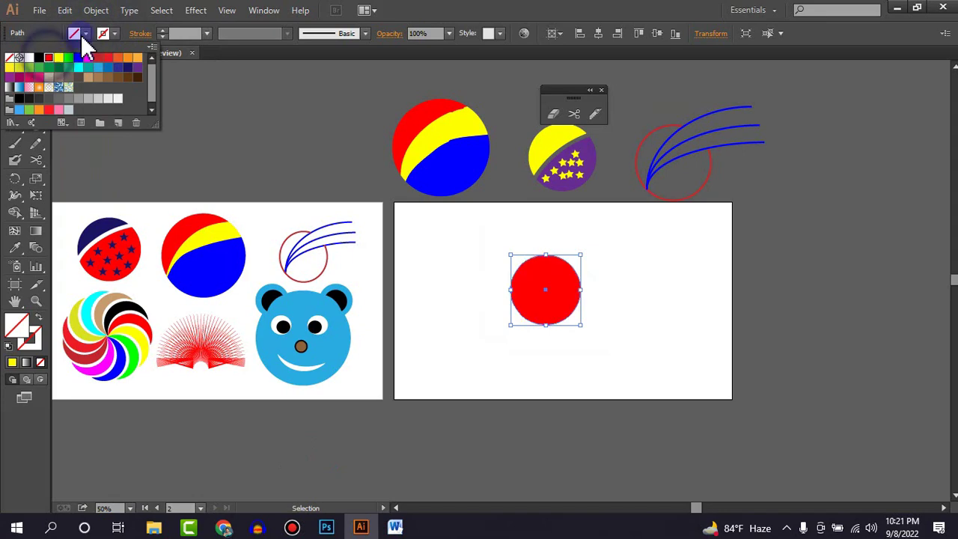
left_click(85, 33)
left_click(581, 342)
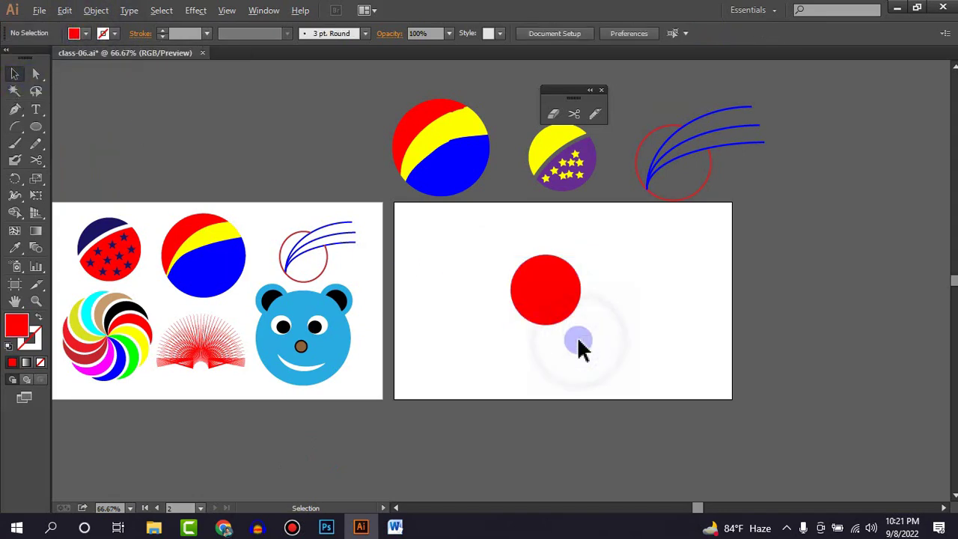
left_click(580, 342, "ctrl")
left_click_drag(564, 294, 485, 405)
Step: Duplicate the red circle about 50 px straight down and select both circles
left_click(435, 368)
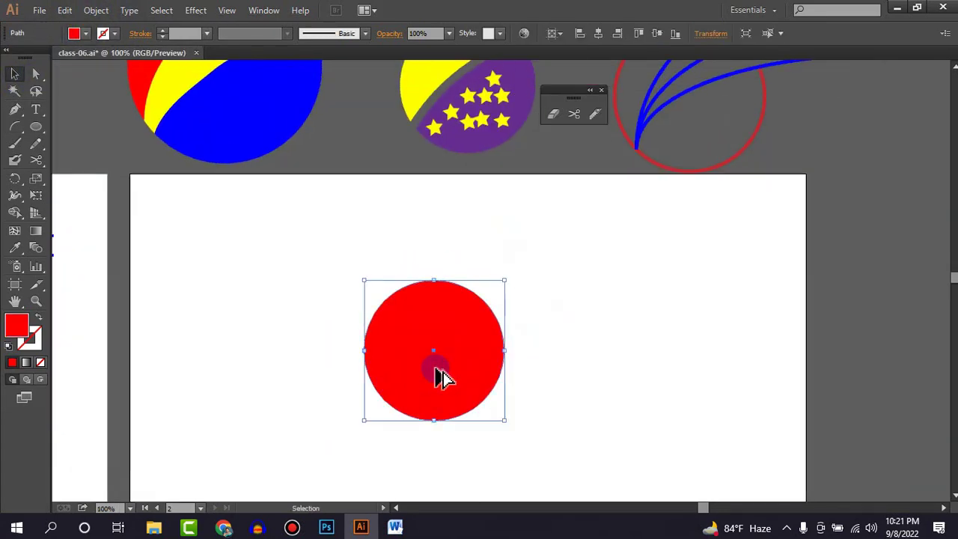
left_click_drag(435, 368, 436, 400)
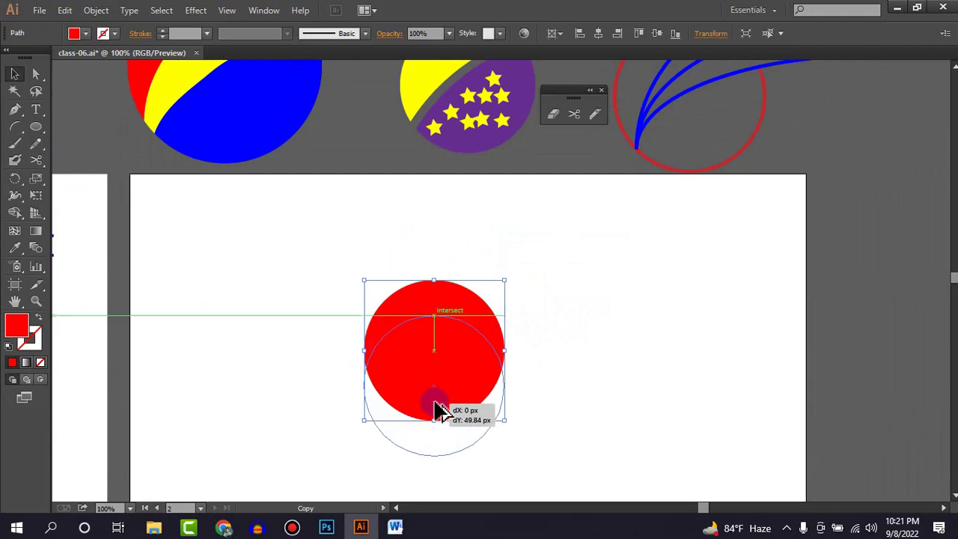
left_click_drag(435, 403, 437, 403)
left_click(596, 389)
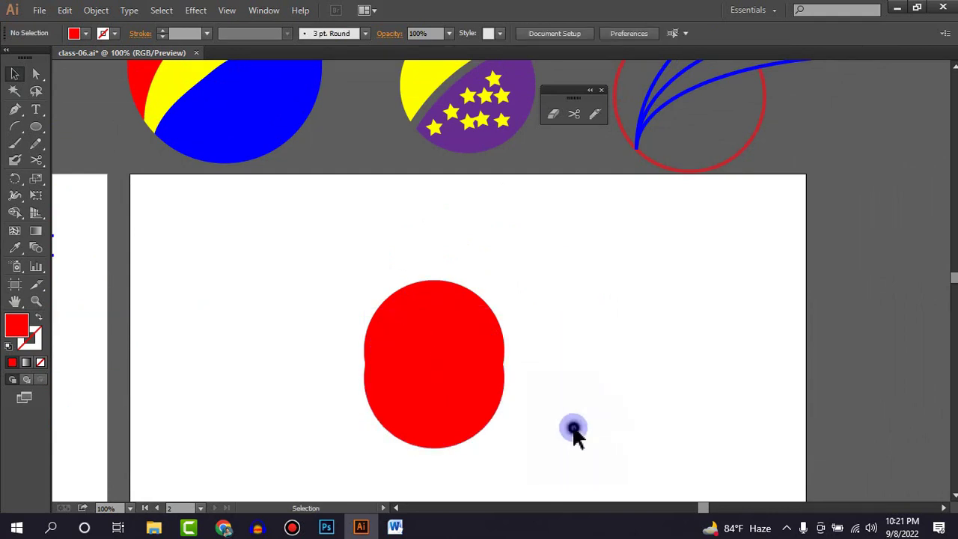
left_click_drag(573, 427, 359, 298)
scroll(468, 396, "down", 2)
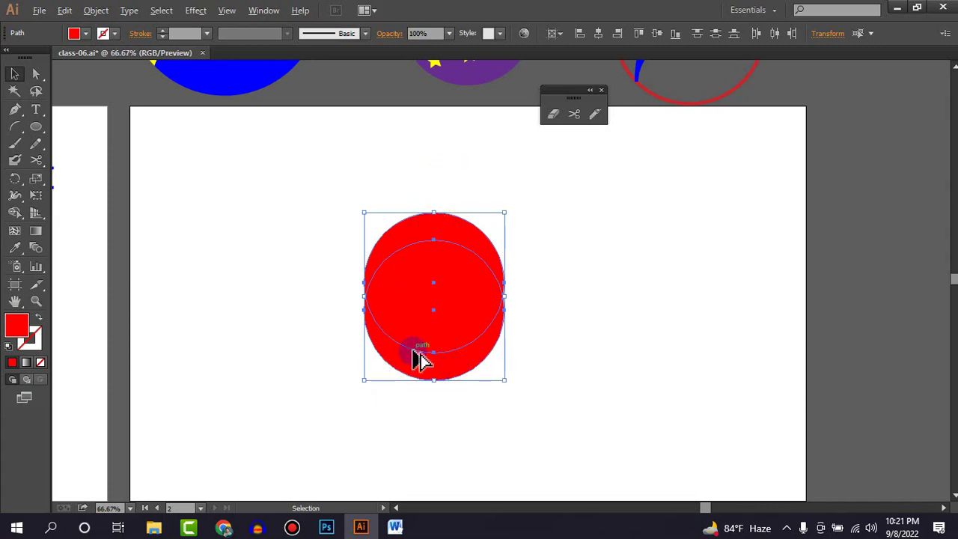
scroll(420, 361, "down", 1)
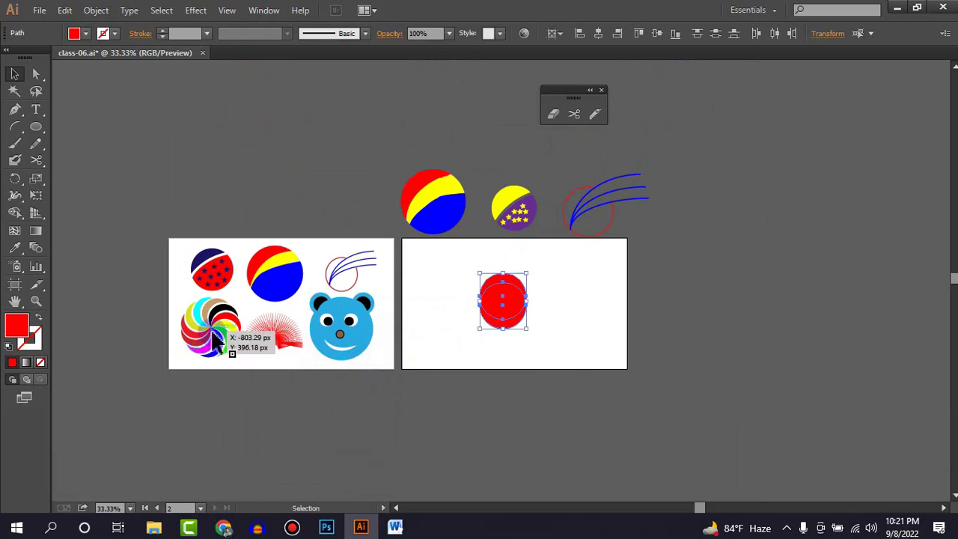
scroll(475, 352, "up", 3)
left_click_drag(599, 314, 448, 416)
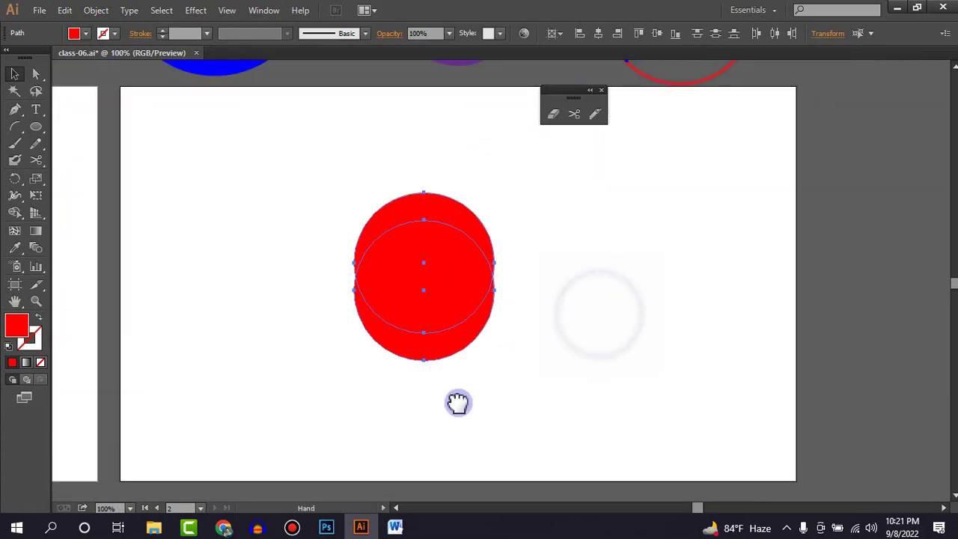
left_click(302, 229)
left_click_drag(338, 191, 502, 421)
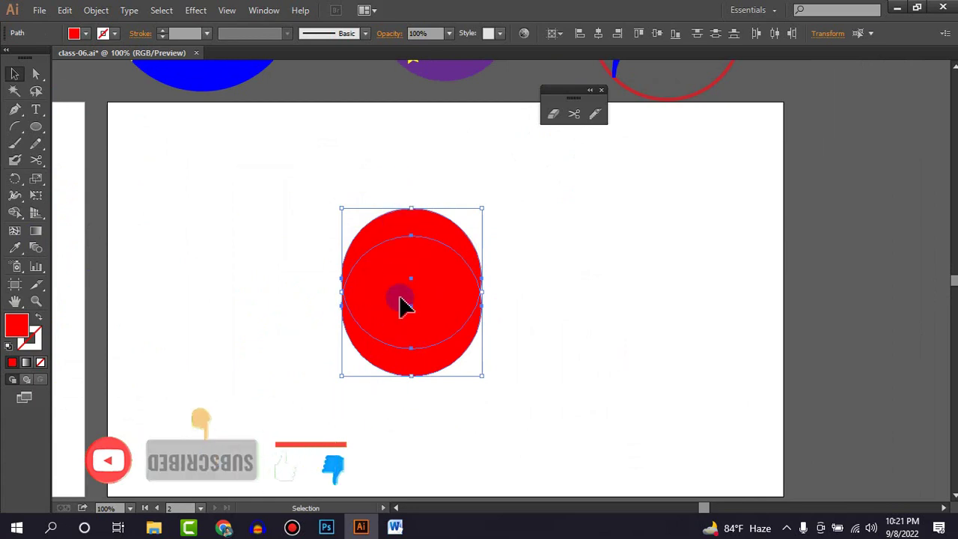
Step: With Shape Builder, remove the overlap and top part, leaving the bottom crescent
left_click(15, 212)
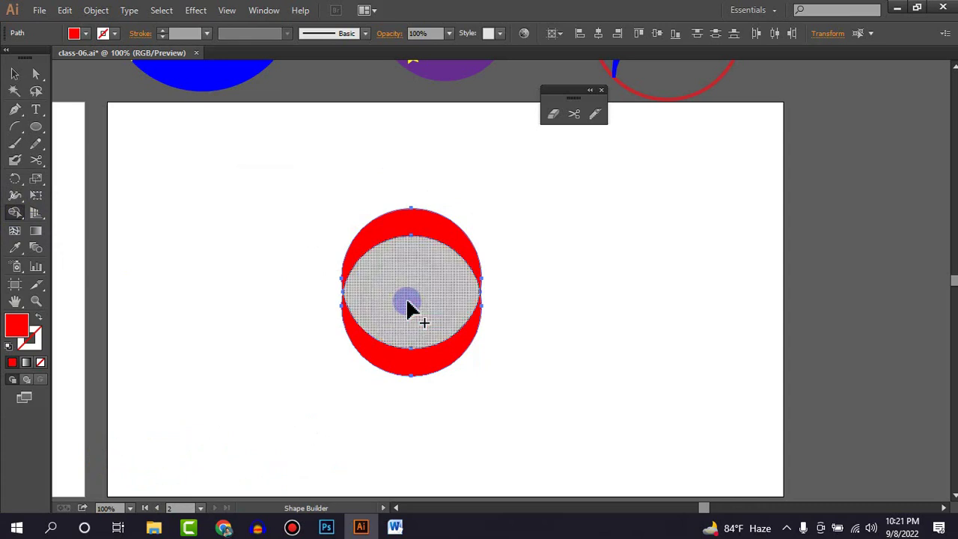
left_click(421, 262, "alt")
left_click(419, 224, "alt")
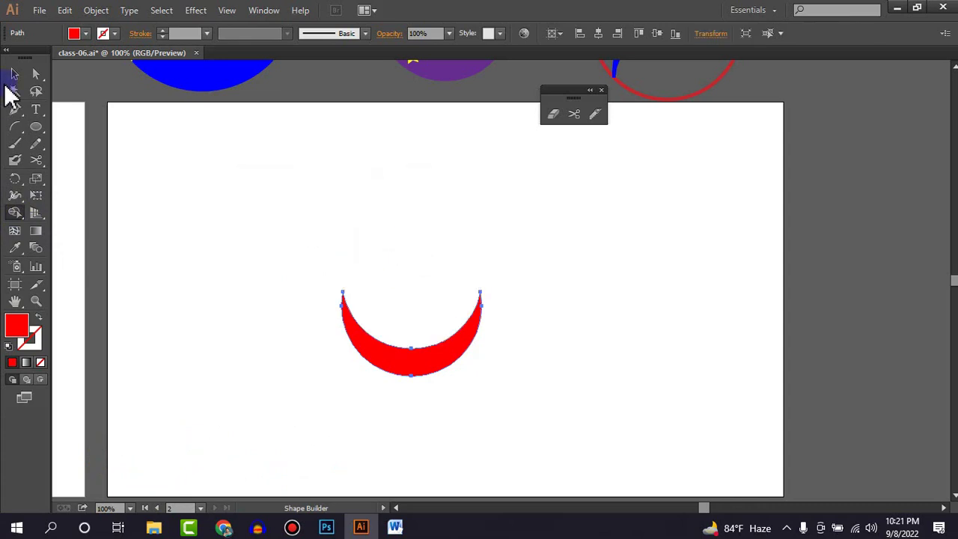
left_click(14, 73)
left_click(252, 226)
left_click(36, 129)
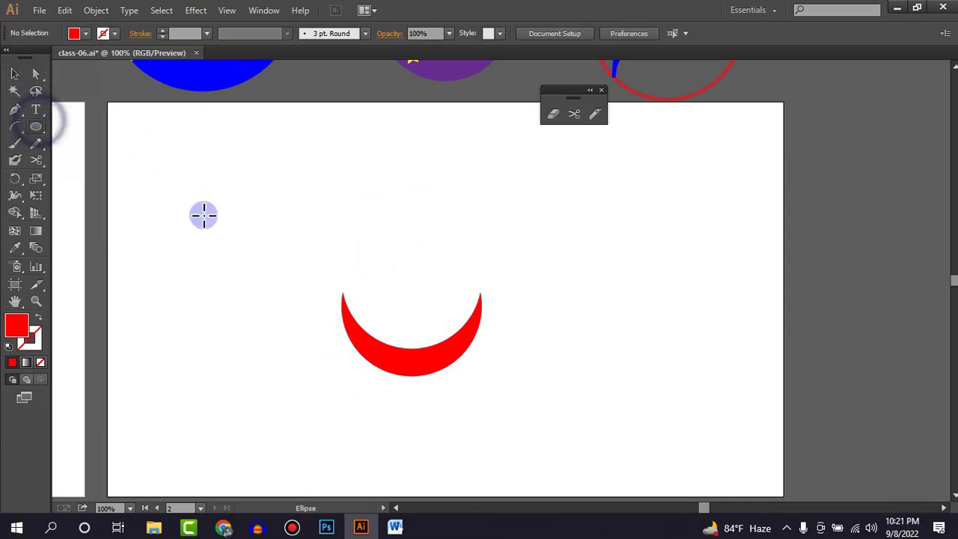
left_click_drag(251, 230, 318, 287)
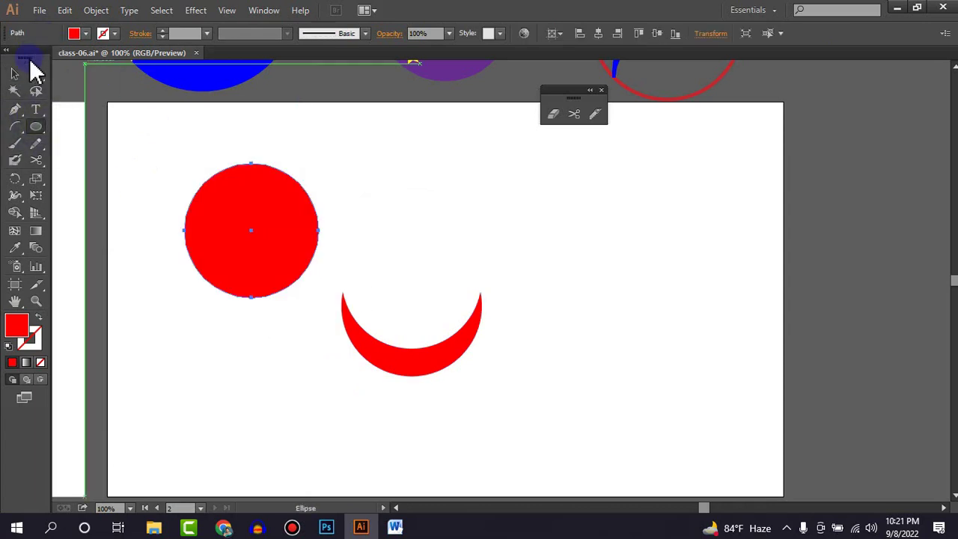
left_click(14, 73)
left_click_drag(224, 250, 188, 212)
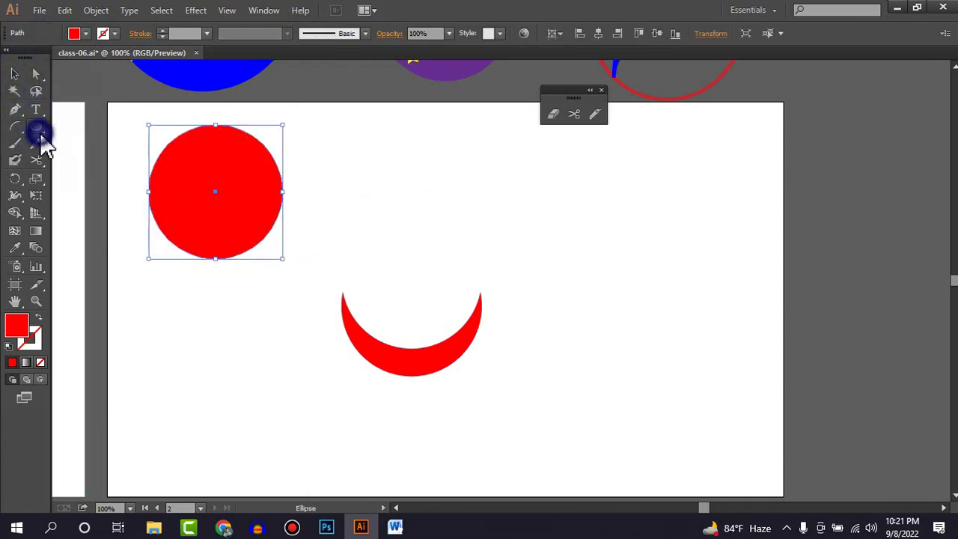
left_click_drag(42, 138, 82, 142)
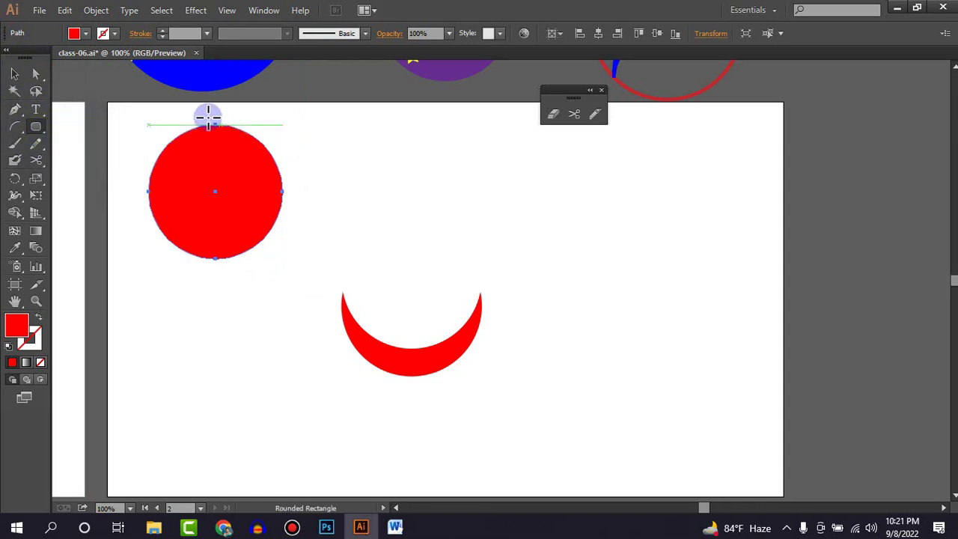
left_click_drag(198, 109, 226, 287)
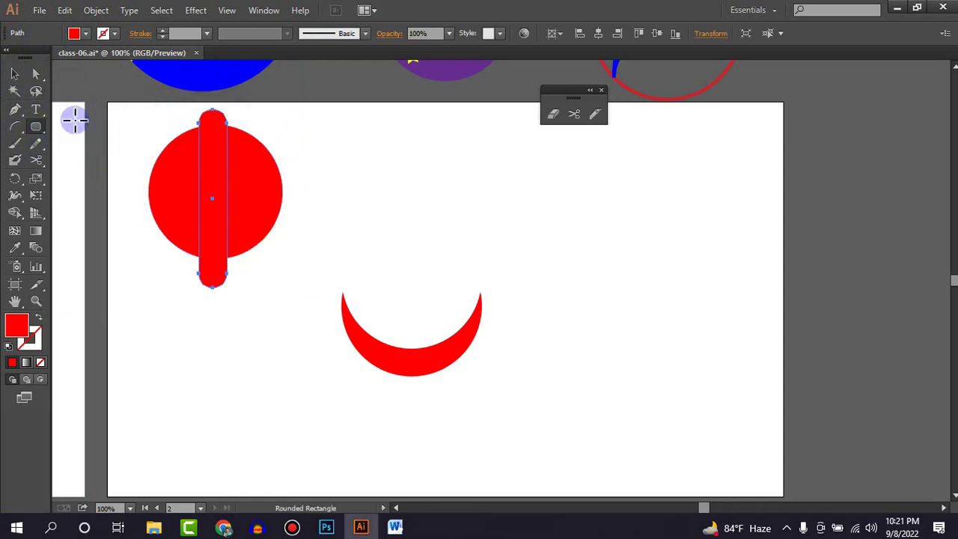
left_click(14, 74)
left_click_drag(308, 204, 128, 182)
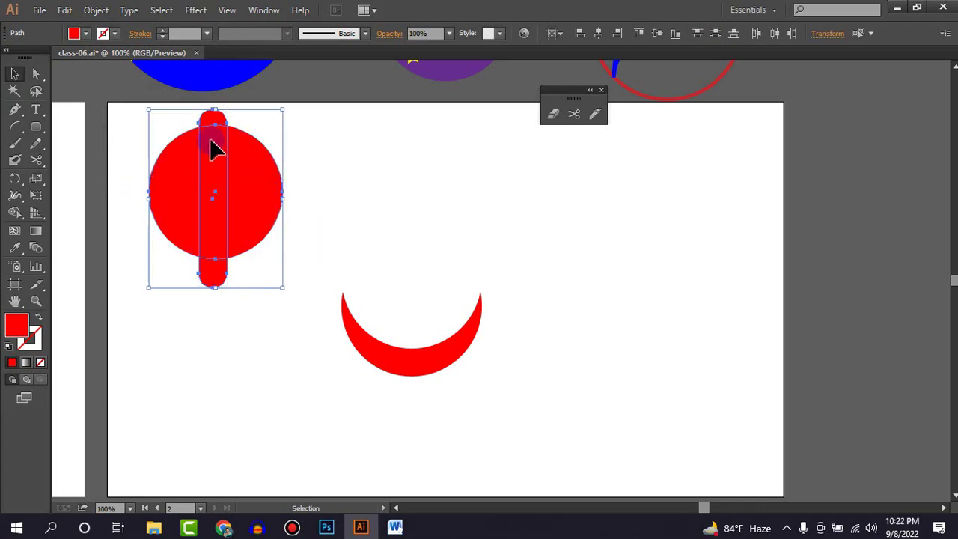
left_click(18, 213)
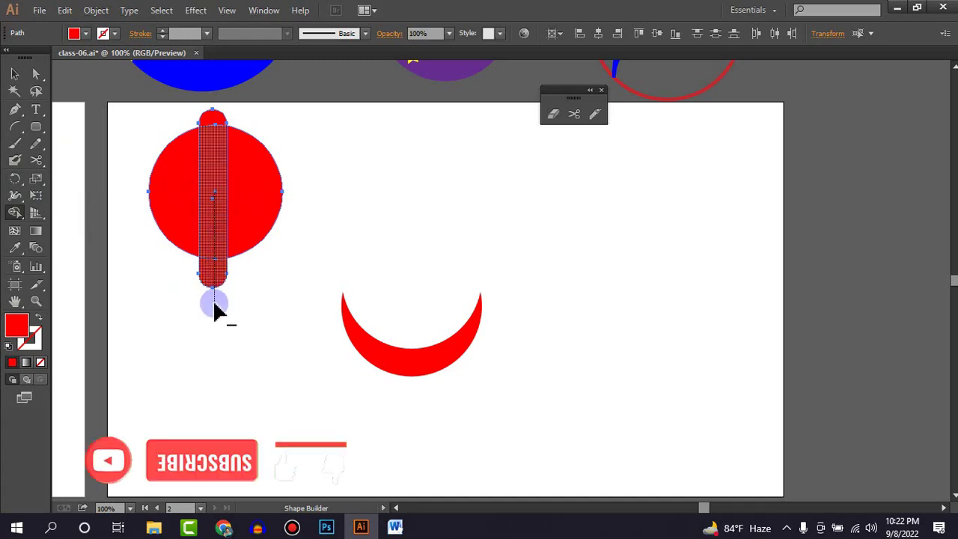
left_click_drag(214, 299, 235, 146)
left_click_drag(212, 193, 213, 195)
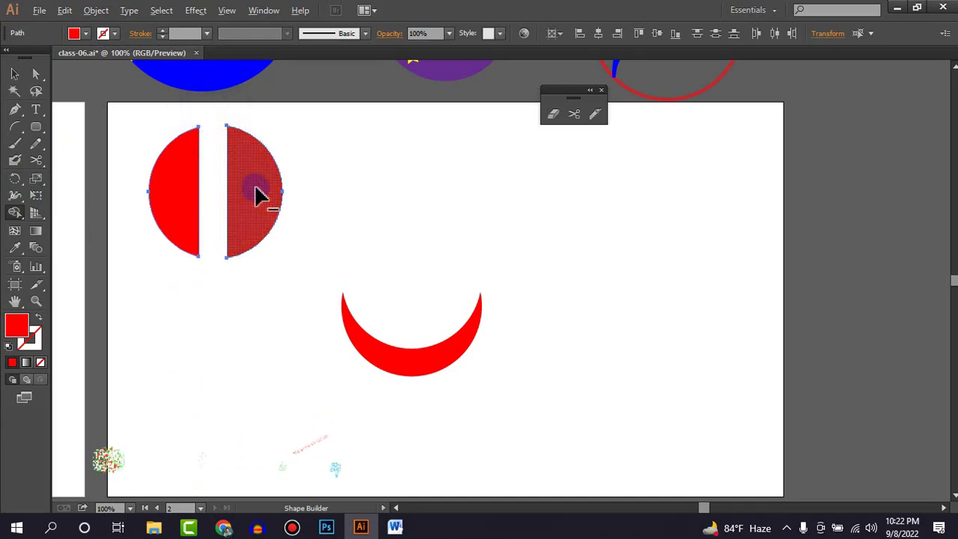
left_click(254, 194, "alt")
left_click(192, 199, "alt")
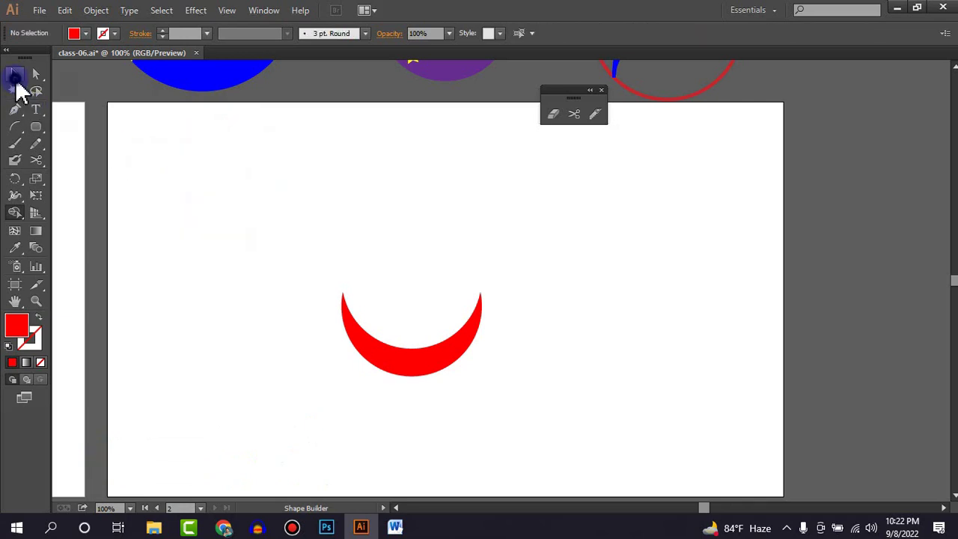
Step: Draw a test circle about 200 px wide and move the red shape lower
left_click(15, 75)
left_click_drag(36, 127, 90, 160)
left_click_drag(216, 199, 286, 252)
left_click(15, 75)
left_click_drag(234, 267, 228, 311)
Step: Split the circle with a vertical line and delete both halves using Shape Builder
left_click(15, 126)
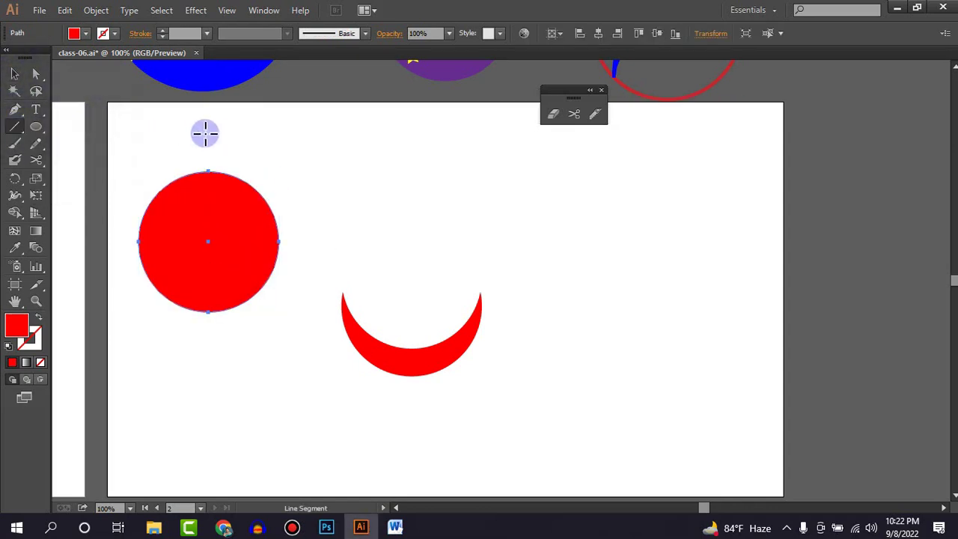
left_click_drag(207, 133, 195, 371)
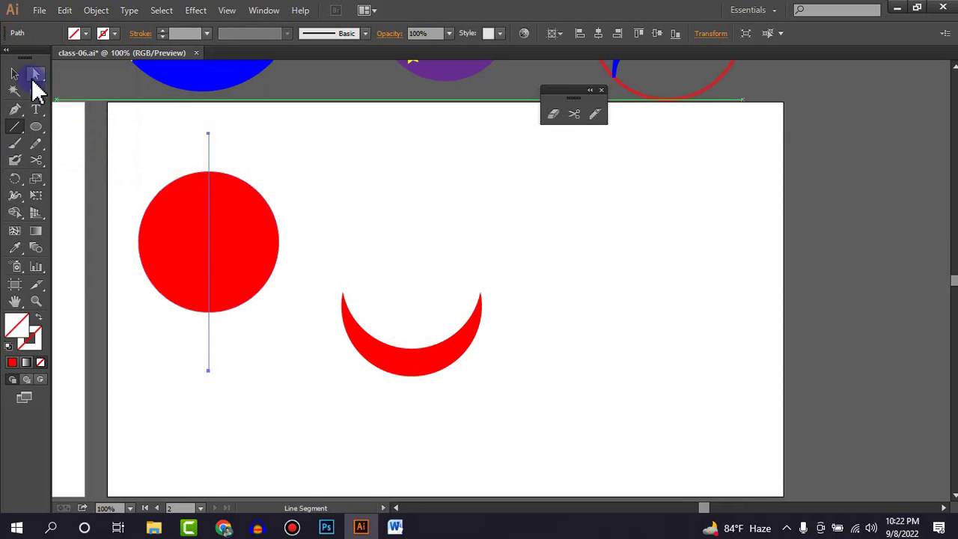
left_click(15, 75)
left_click_drag(141, 169, 253, 329)
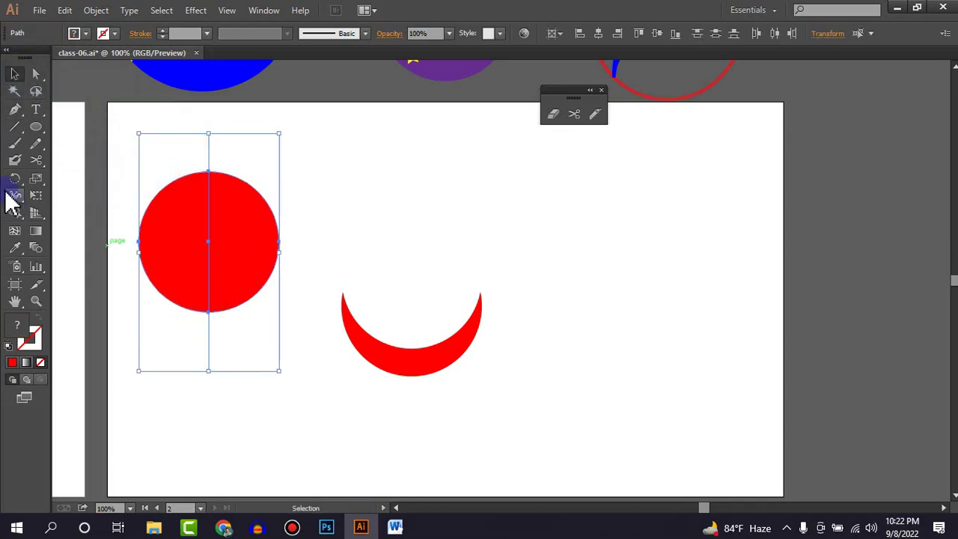
left_click(13, 215)
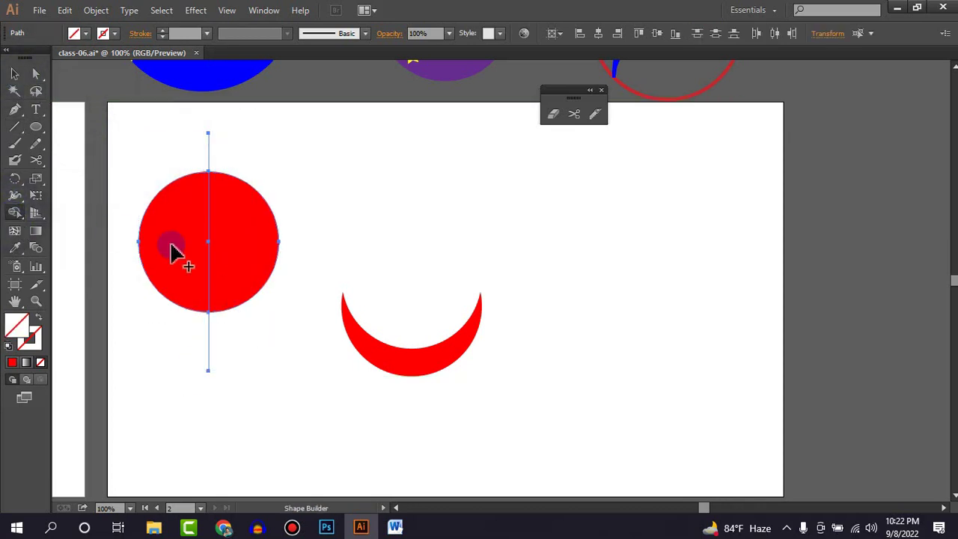
left_click(257, 263, "alt")
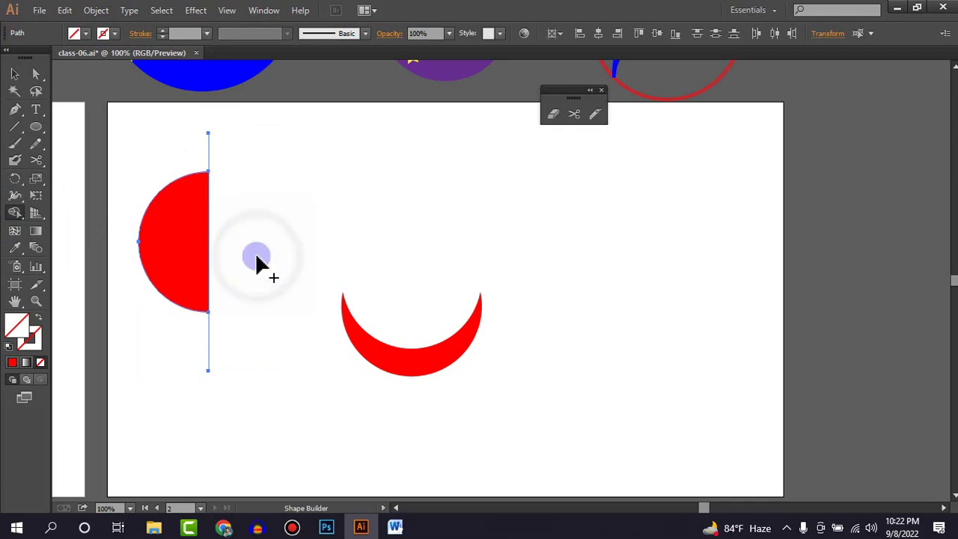
left_click(199, 256, "alt")
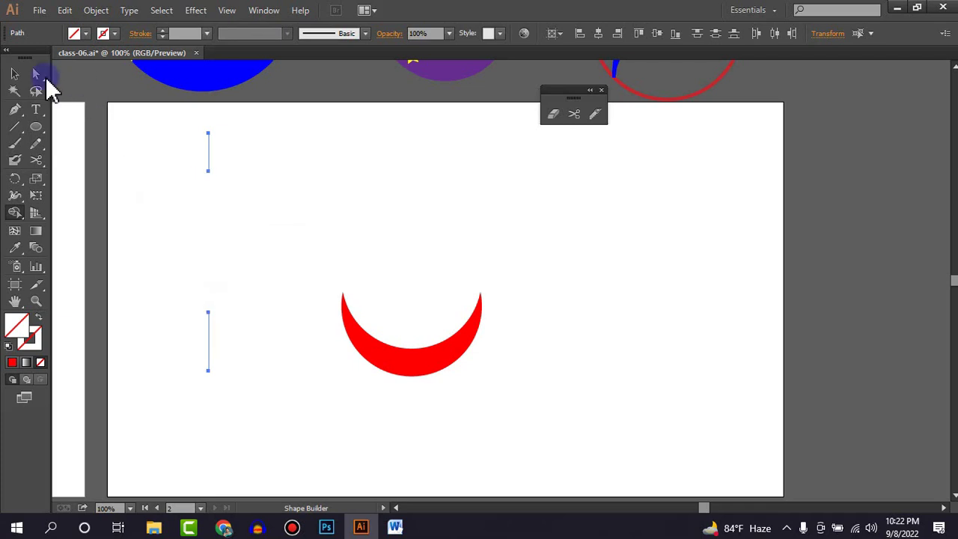
Step: Delete the leftover line pieces and centre both artboards in view
left_click(17, 75)
left_click_drag(157, 150, 292, 408)
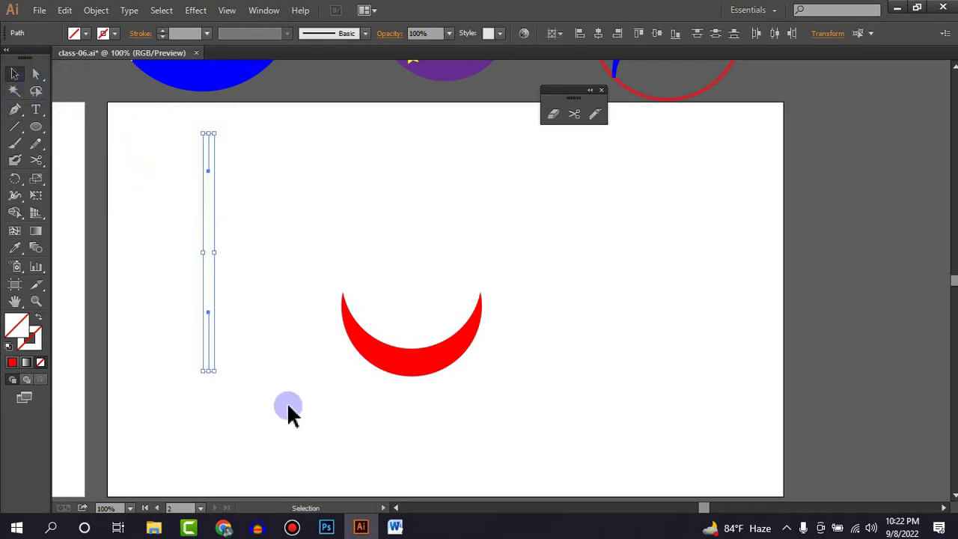
key("Delete")
scroll(267, 338, "down", 1)
scroll(327, 331, "down", 2)
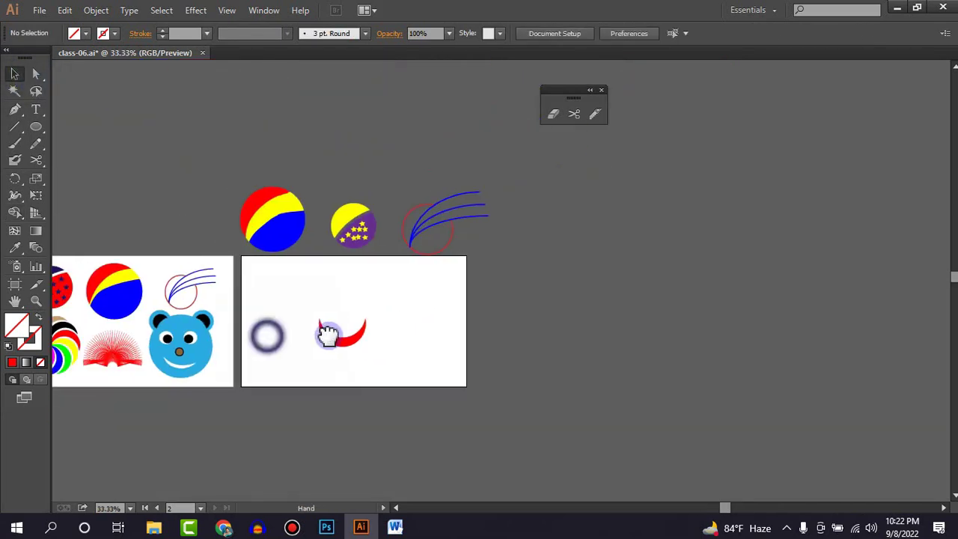
scroll(453, 374, "up", 1)
mouse_move(488, 355)
left_mouse_down()
mouse_move(561, 382)
mouse_move(490, 378)
left_mouse_up()
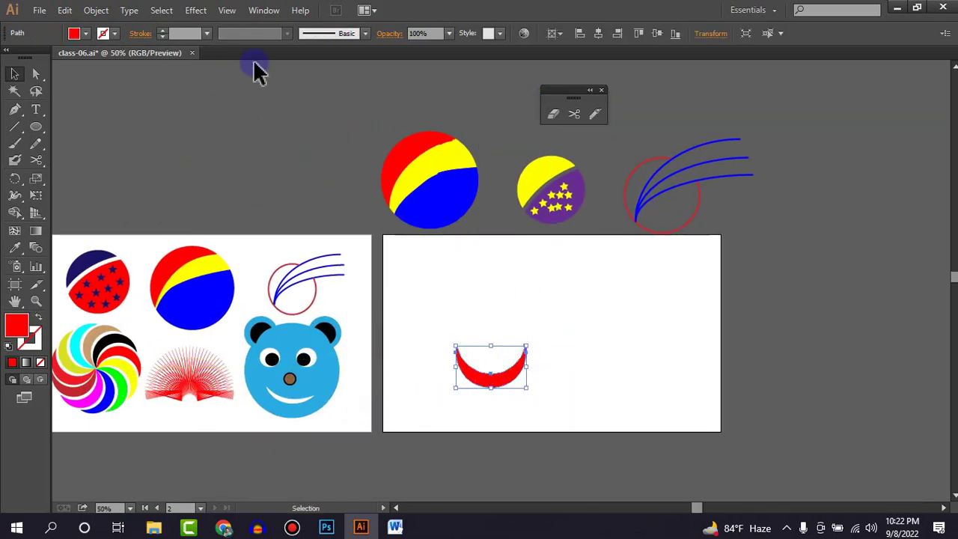
Step: Open the Transform effect on the crescent with Preview on and Copies set to 12
left_click(197, 12)
mouse_move(238, 125)
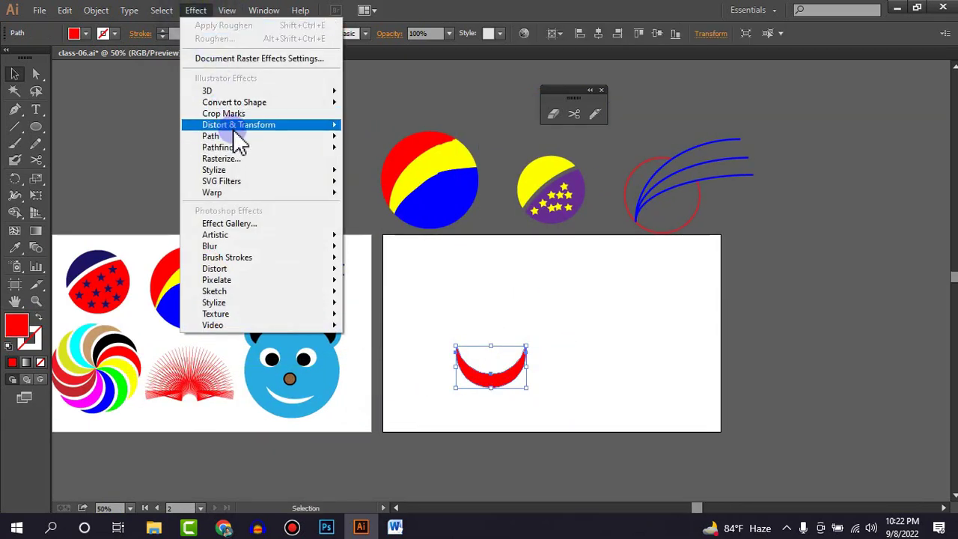
left_click(383, 173)
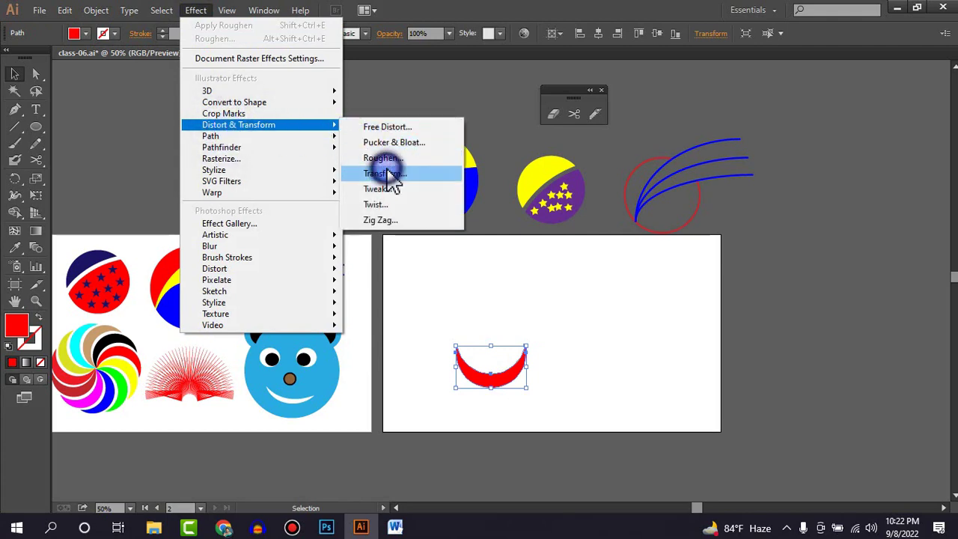
left_click_drag(568, 48, 693, 47)
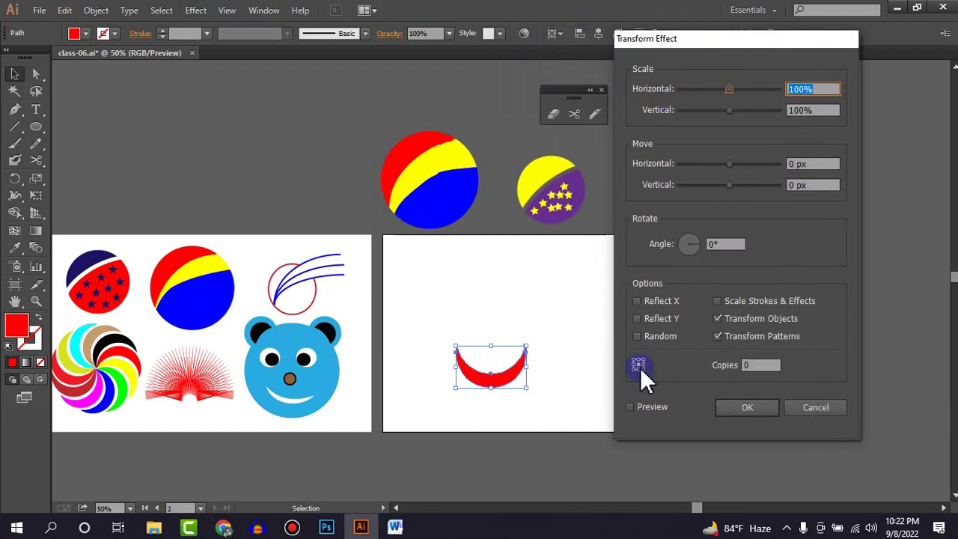
left_click(631, 408)
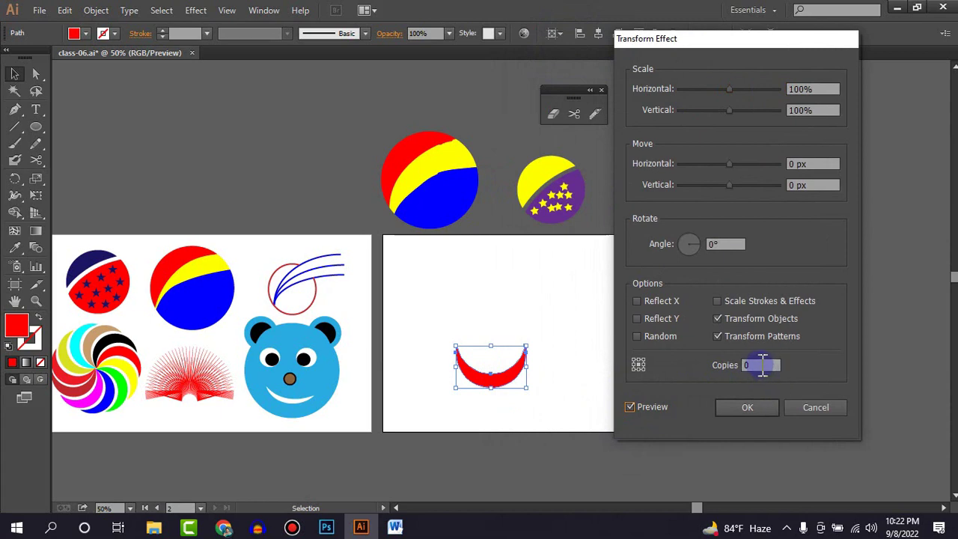
type("12")
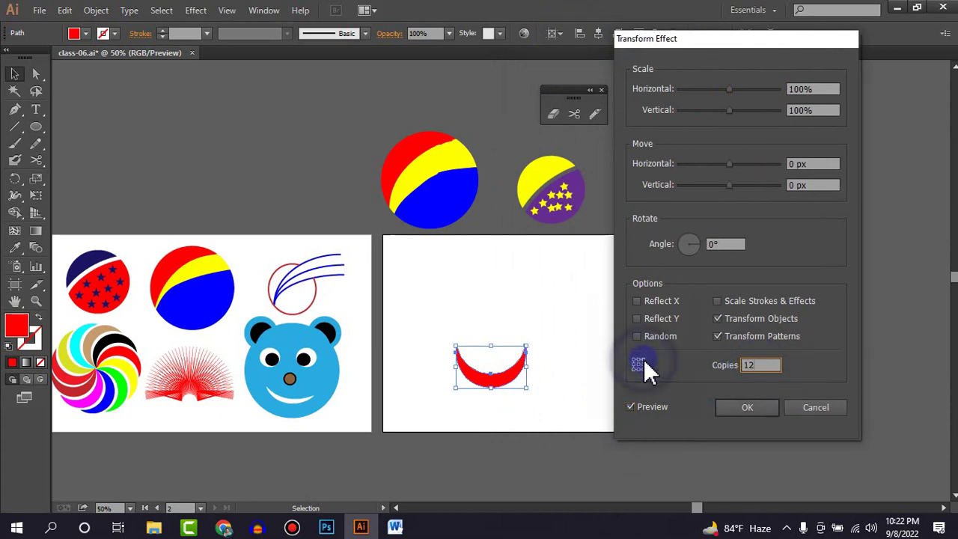
Step: Raise the copies' rotation angle to about 28° and apply the effect
double_click(738, 247)
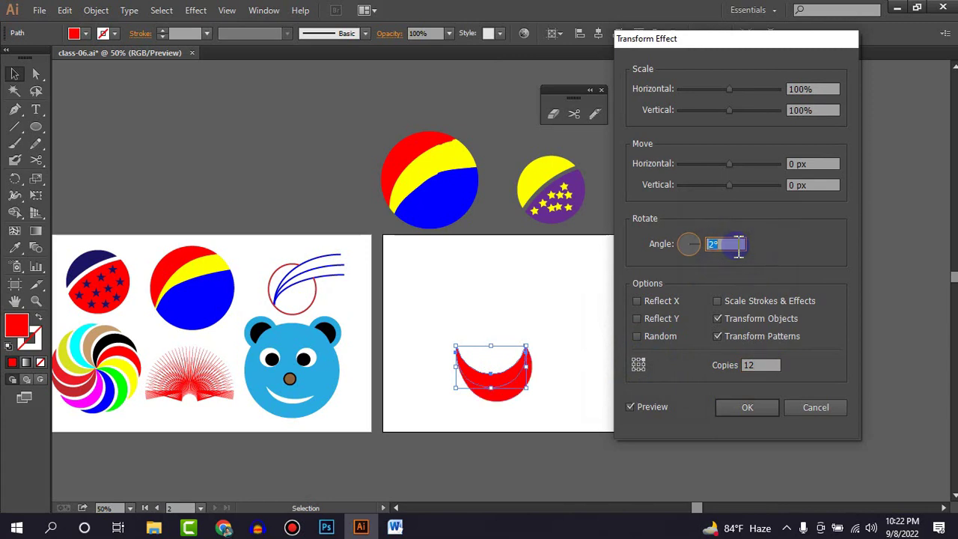
key("Up")
key("Up")
key("Up")
key("Up")
key("Up")
key("Up")
key("Up")
key("Up")
key("Up")
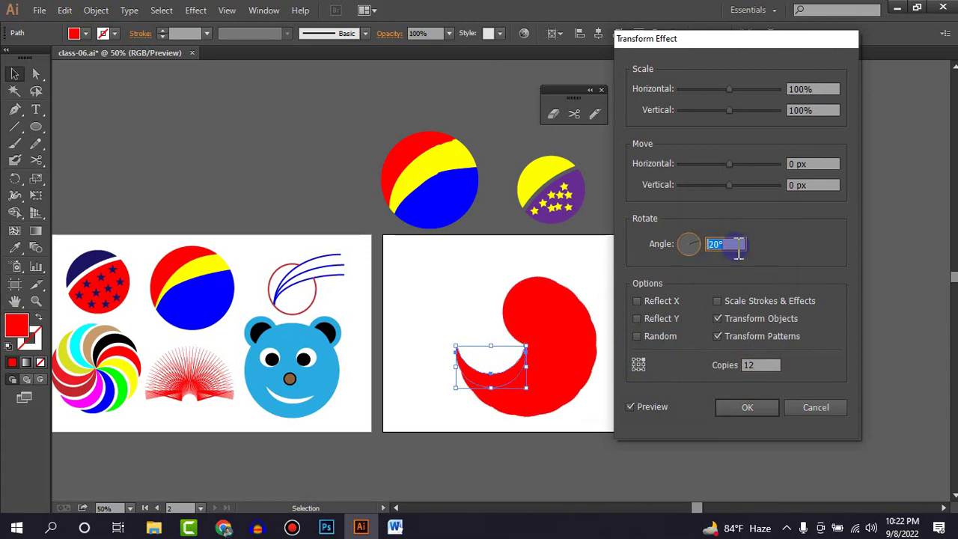
key("Up")
key("Up")
key("Up")
key("Up")
key("Up")
key("Up")
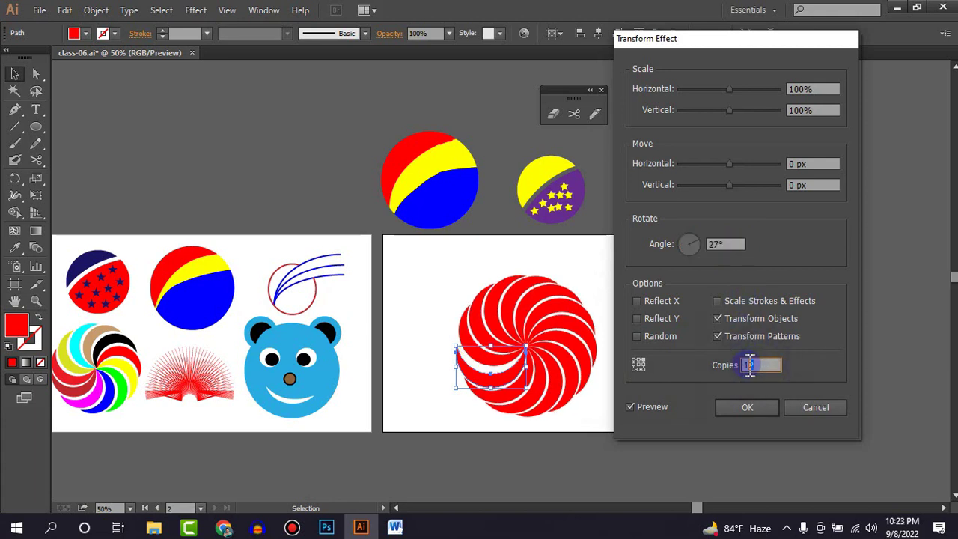
double_click(731, 245)
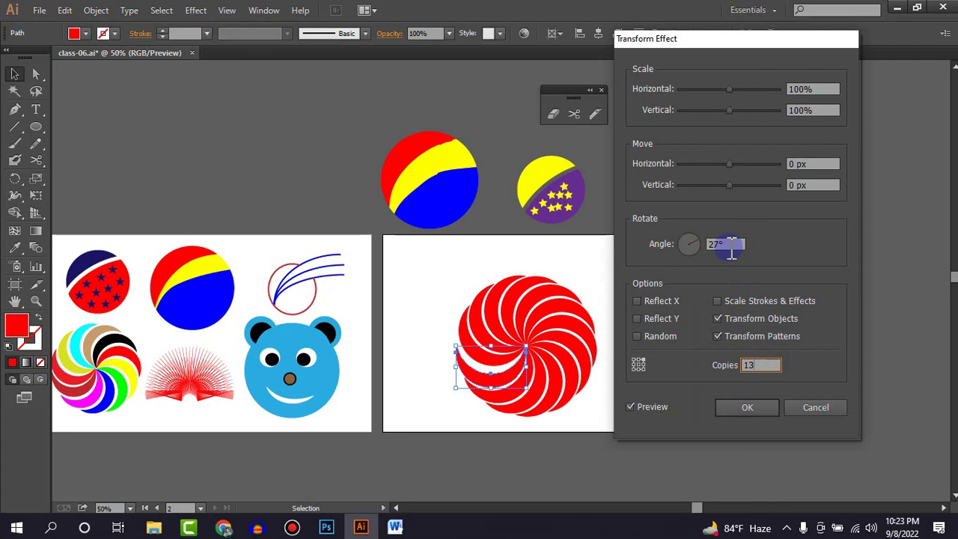
key("Down")
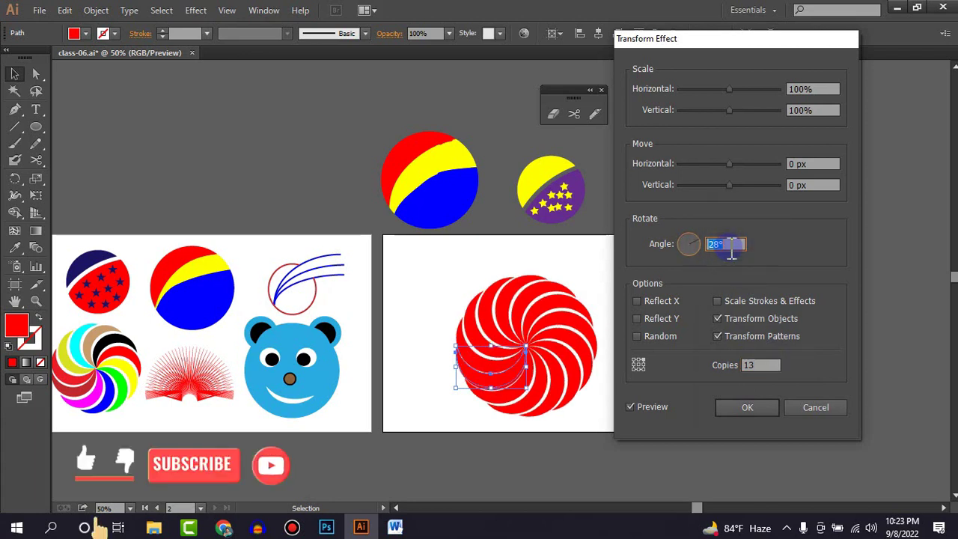
key("Up")
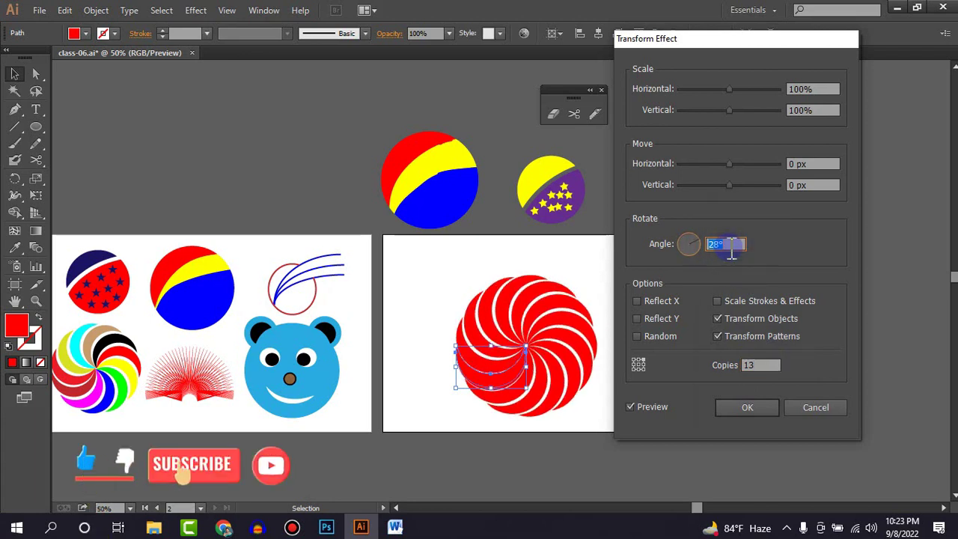
left_click(745, 411)
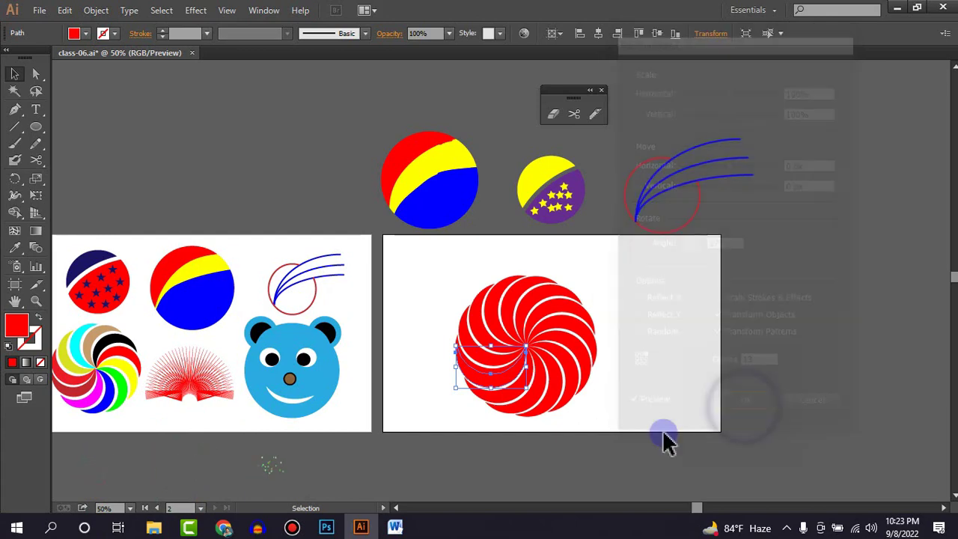
Step: Reposition the red swirl into place on the right artboard
left_click_drag(467, 413, 505, 381)
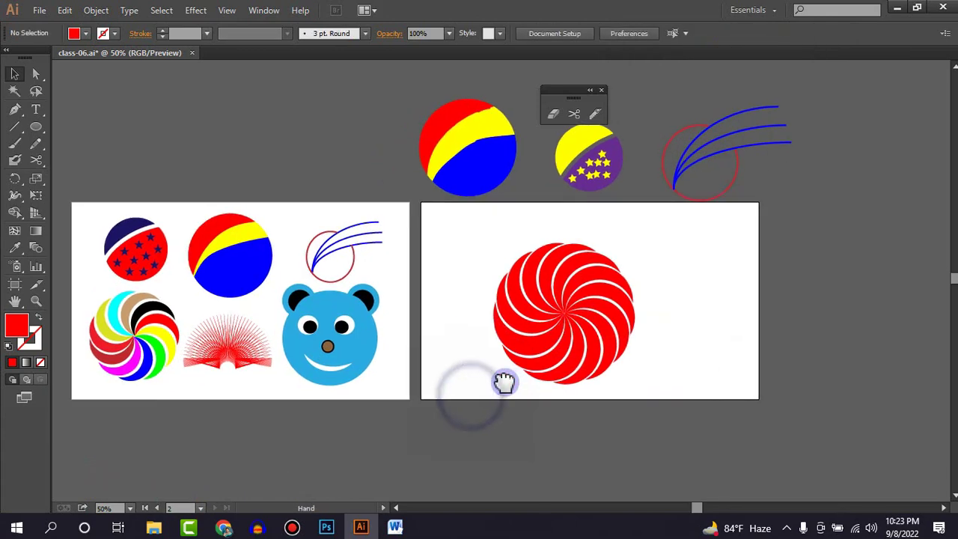
left_click(150, 351)
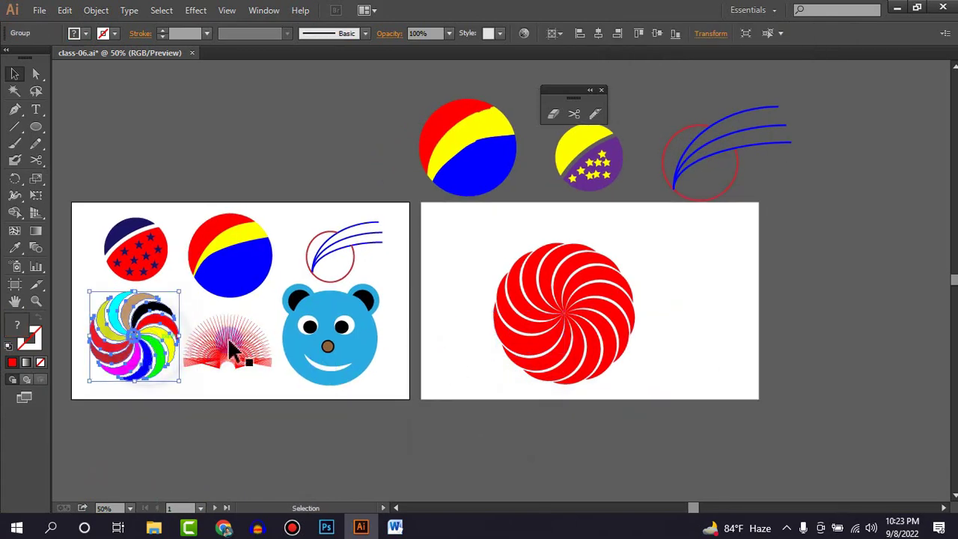
left_click(556, 439)
mouse_move(516, 347)
left_mouse_down()
mouse_move(524, 339)
mouse_move(630, 340)
left_mouse_up()
left_click(624, 345)
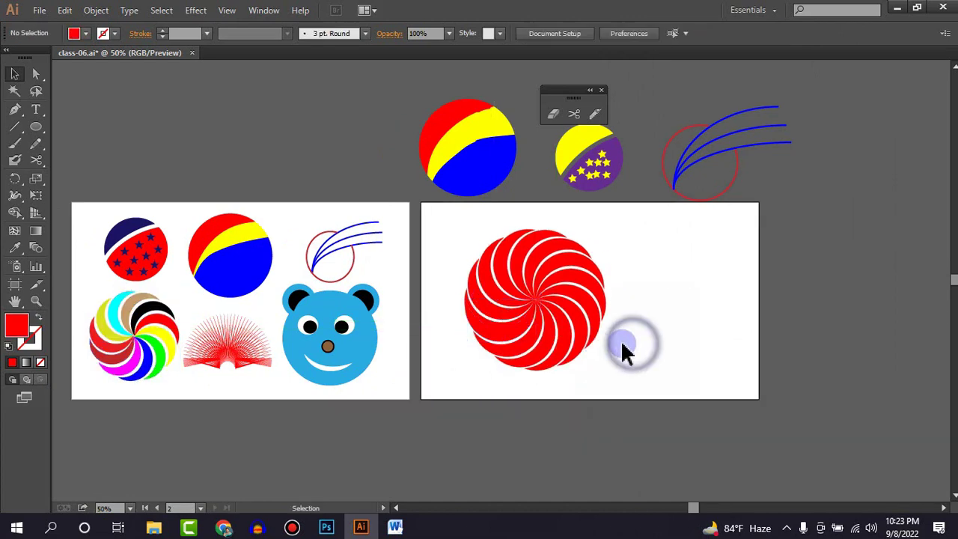
mouse_move(552, 324)
left_mouse_down()
mouse_move(587, 343)
mouse_move(551, 325)
left_mouse_up()
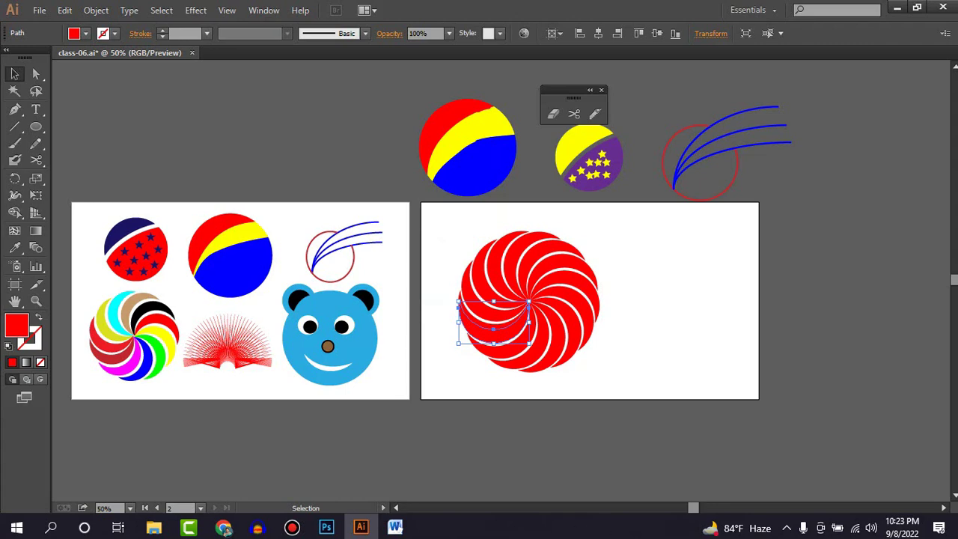
left_click(652, 378)
scroll(551, 349, "up", 2)
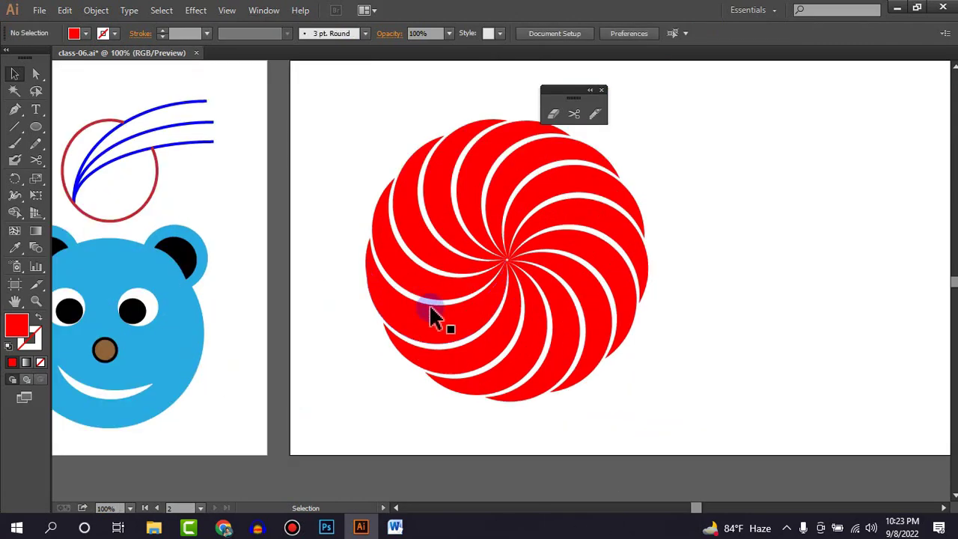
Step: Fill the swirl with magenta, then enter and exit isolation mode
left_click(442, 323)
left_click(86, 35)
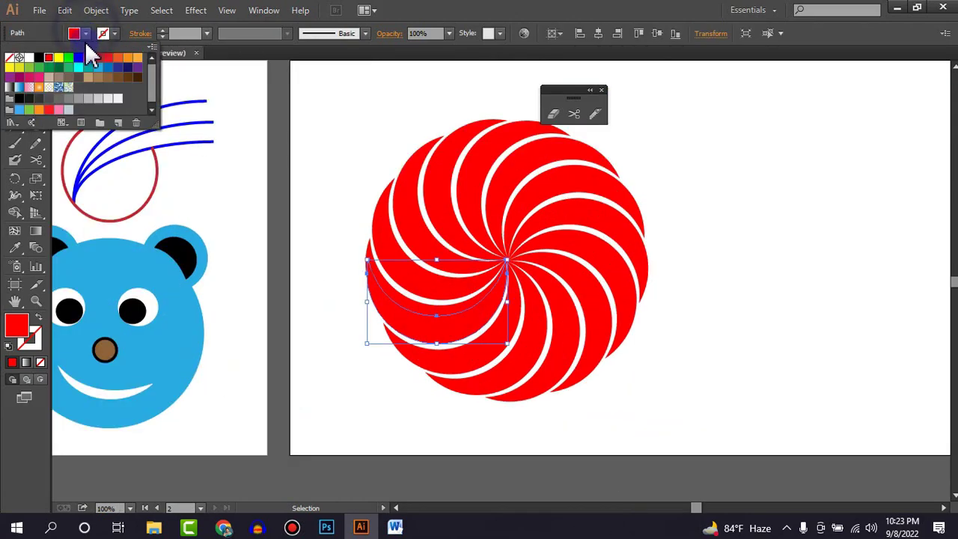
left_click(87, 63)
left_click(749, 318)
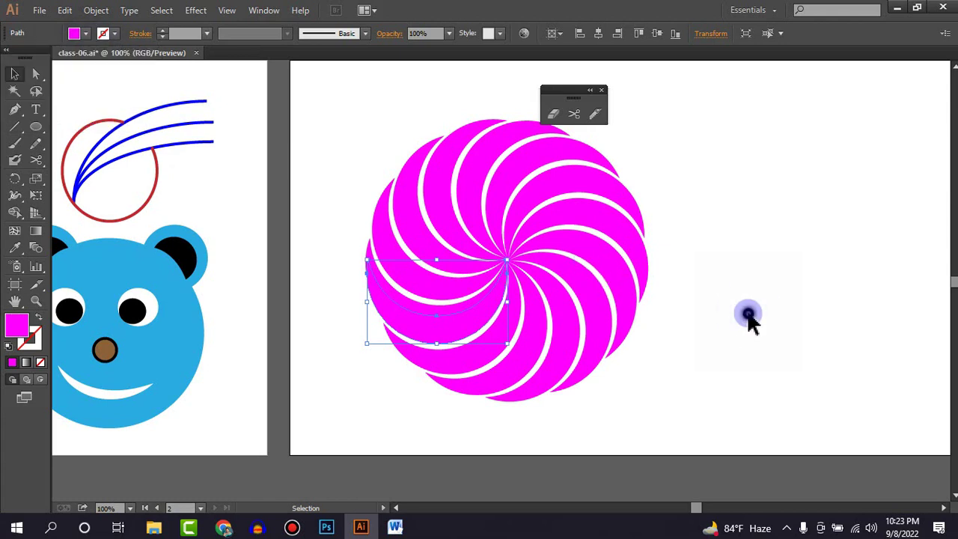
double_click(621, 217)
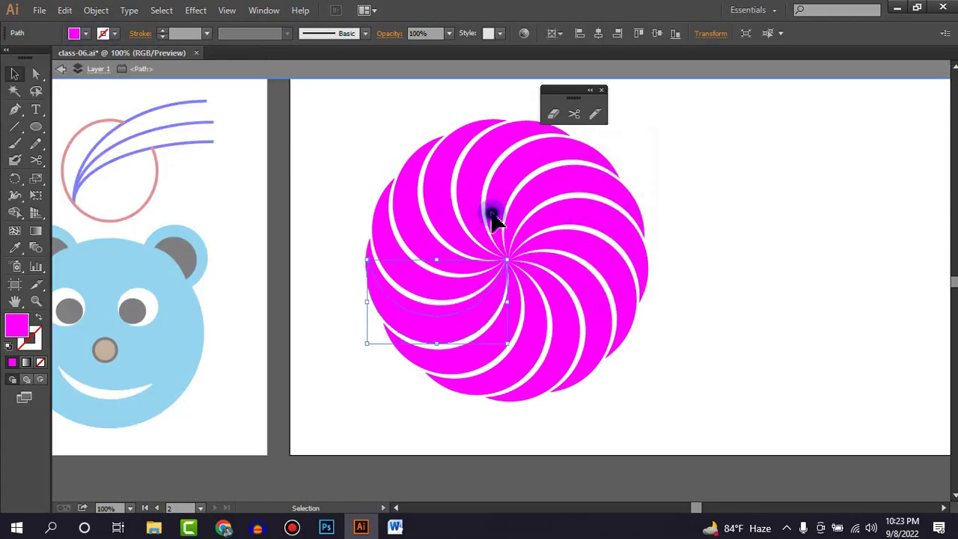
double_click(700, 315)
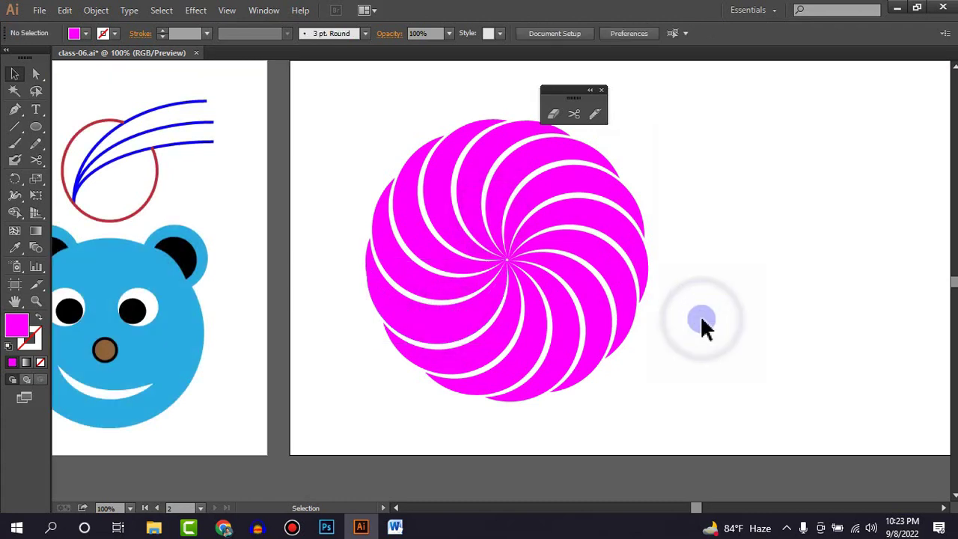
left_click(417, 311)
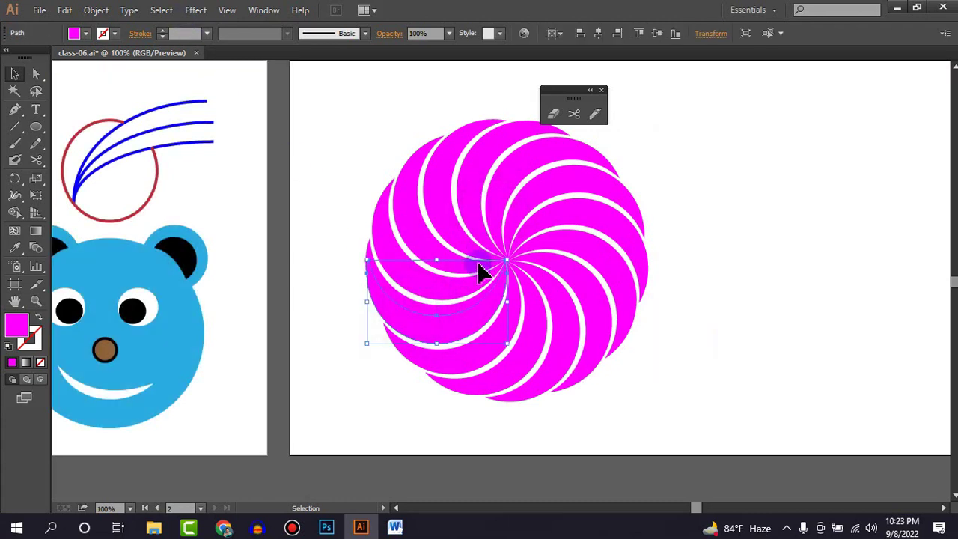
left_click(97, 10)
Step: Expand the swirl's appearance and ungroup it into separate petals
left_click(122, 175)
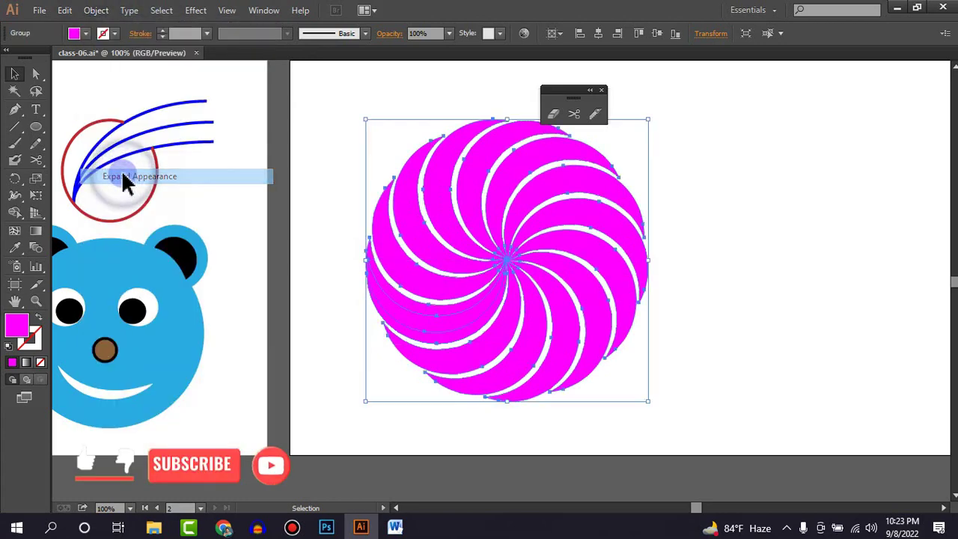
right_click(458, 235)
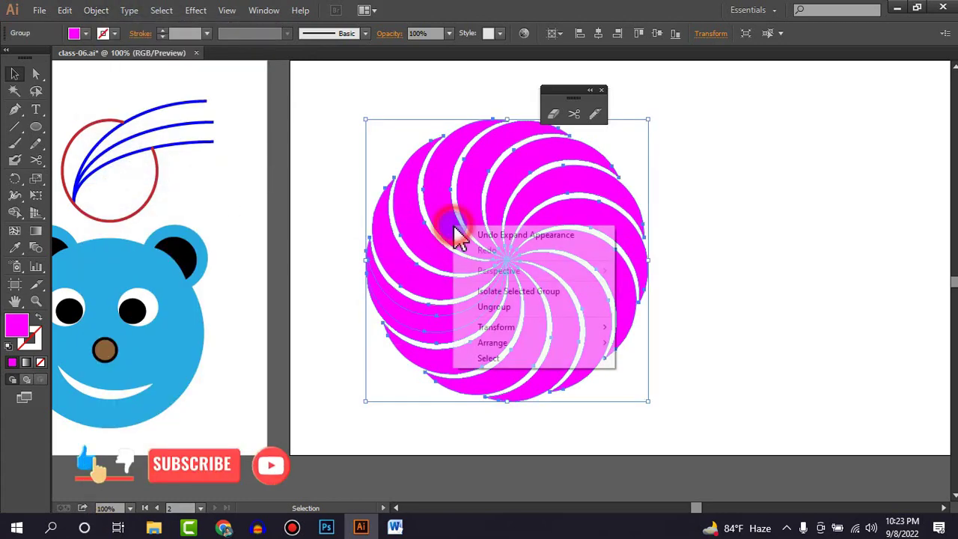
left_click(517, 307)
left_click(793, 298)
Step: Recolour three adjacent upper-right petals blue, orange and yellow
left_click(620, 211)
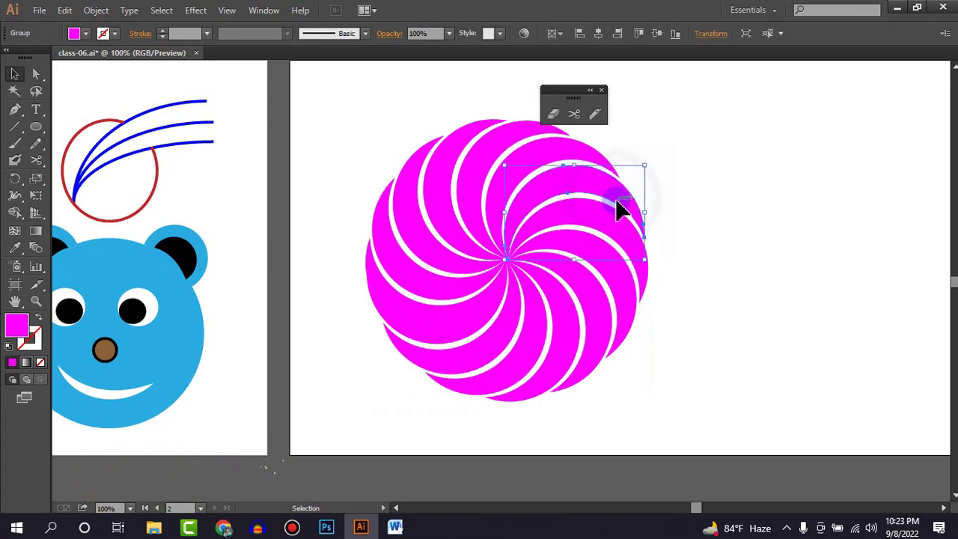
left_click(86, 33)
left_click(77, 60)
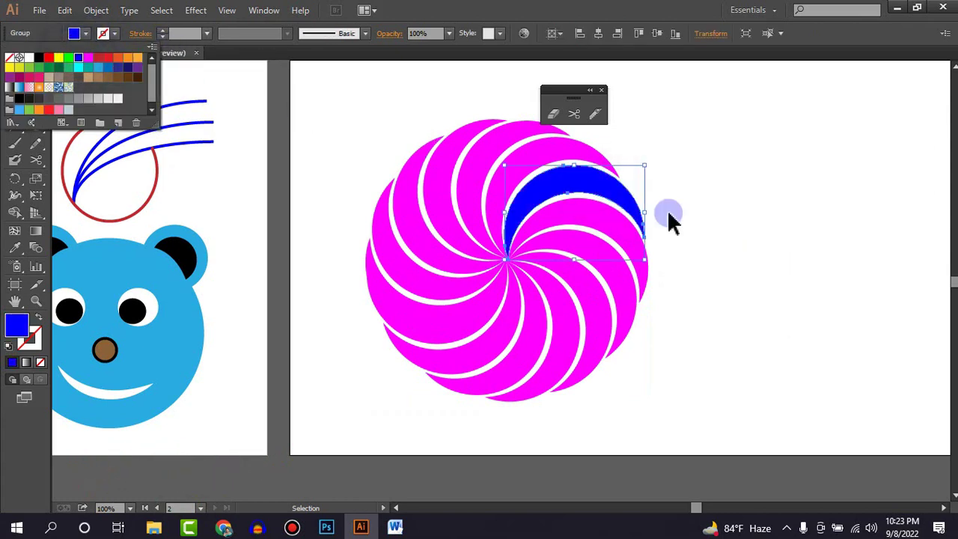
left_click(685, 217)
left_click(642, 273)
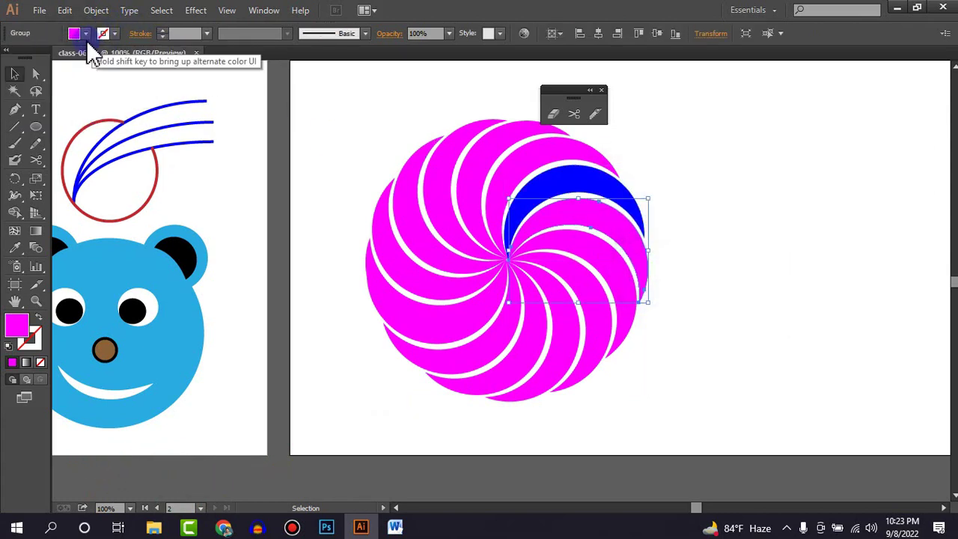
left_click(86, 33)
left_click(118, 57)
left_click(682, 271)
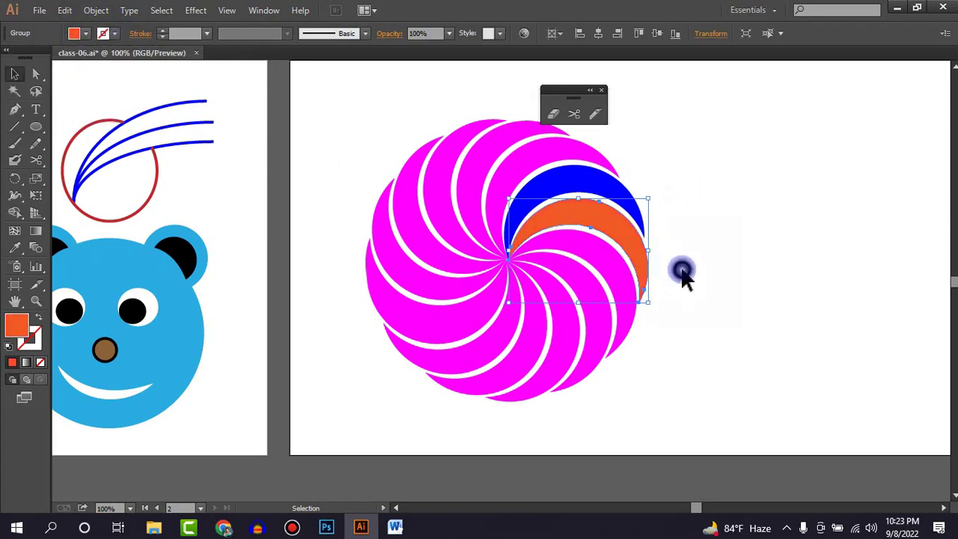
left_click(635, 295)
left_click(86, 33)
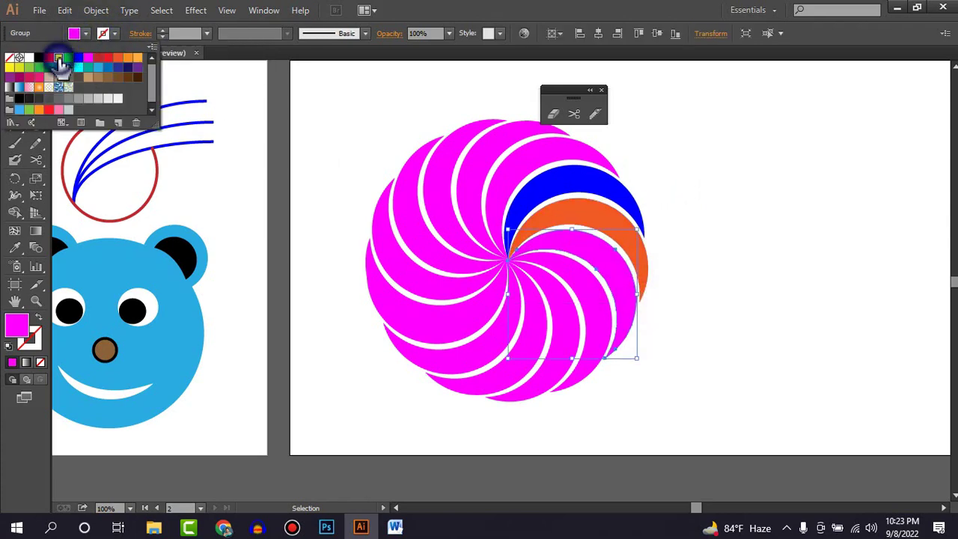
left_click(59, 59)
left_click(726, 235)
scroll(727, 235, "down", 3)
Step: Move the swirl off the artboard to the pasteboard at the upper left
left_click_drag(599, 336, 516, 379)
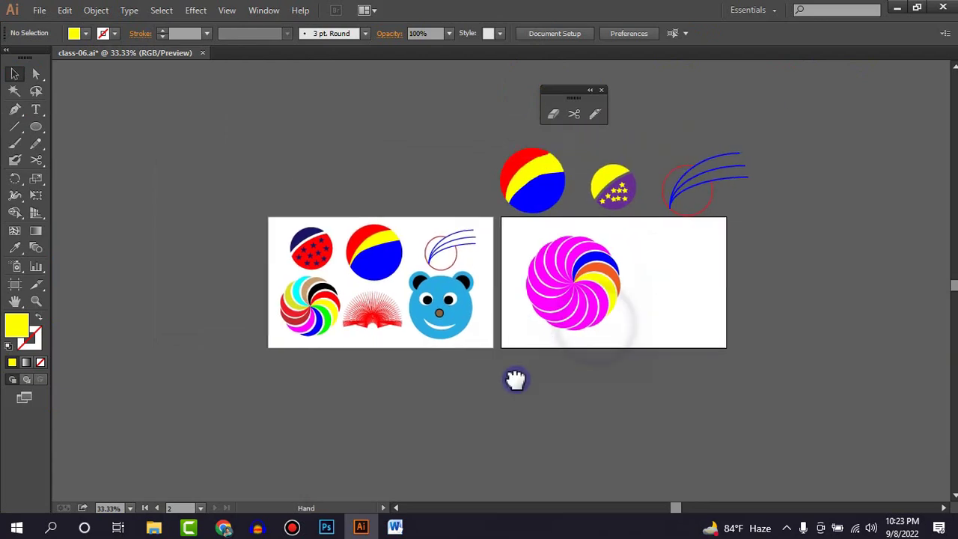
scroll(515, 379, "up", 1)
left_click_drag(571, 363, 618, 393)
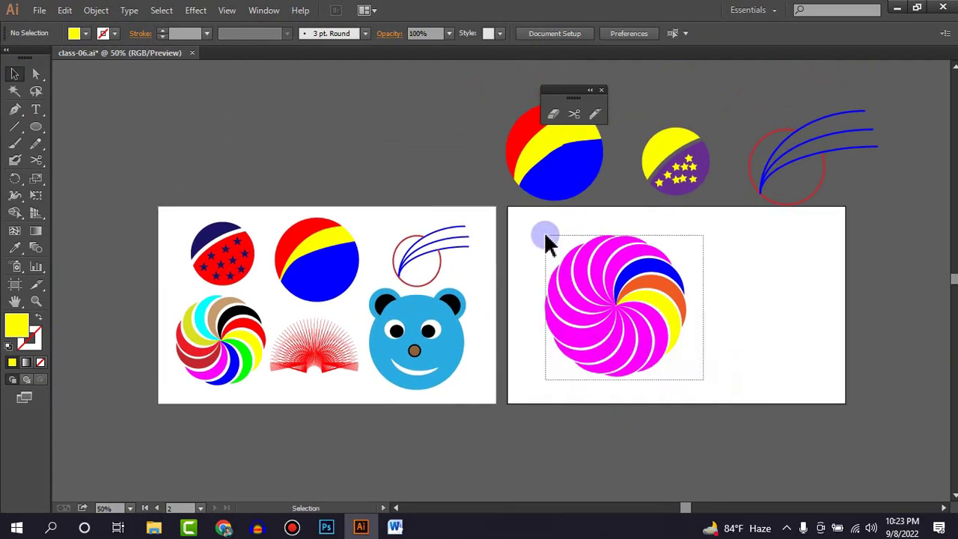
left_click_drag(634, 299, 404, 121)
left_click(615, 285)
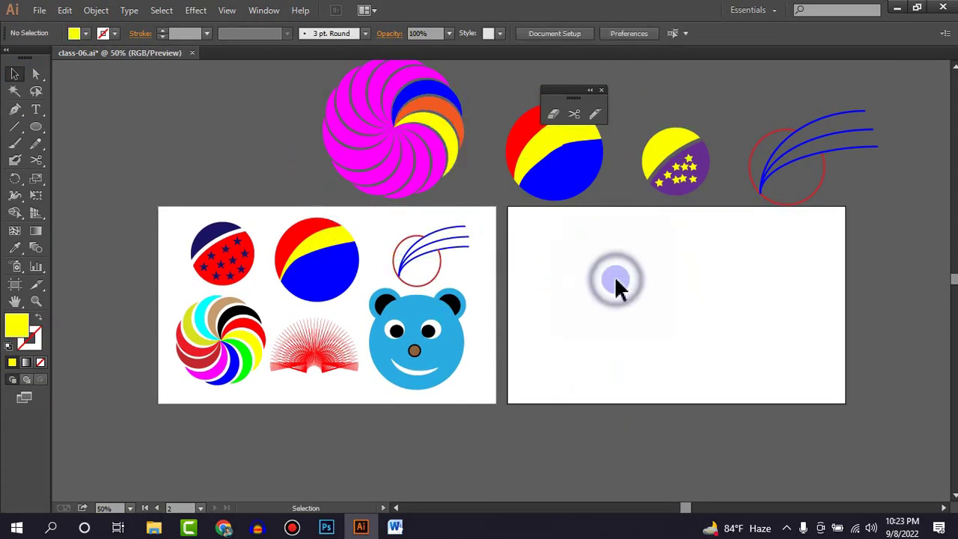
left_click_drag(615, 281, 492, 278)
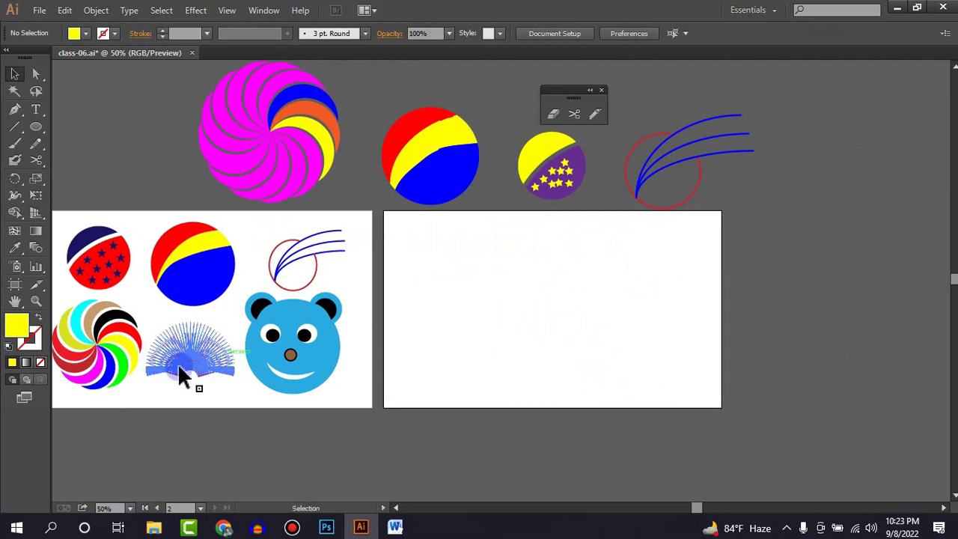
Step: Draw a circle on the empty right artboard and fill it red
left_click(36, 126)
mouse_move(441, 312)
left_mouse_down()
mouse_move(520, 359)
mouse_move(483, 354)
left_mouse_up()
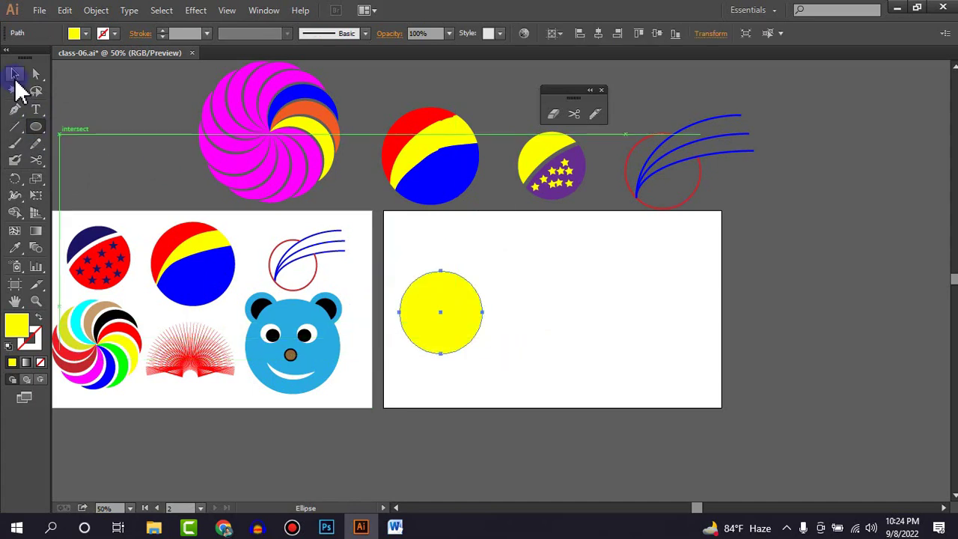
left_click(15, 75)
left_click(75, 33)
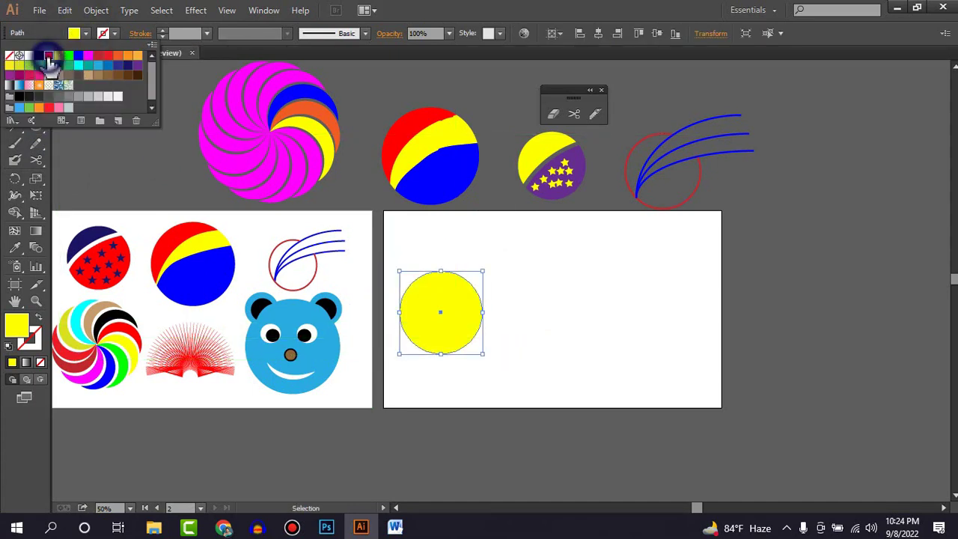
left_click(49, 64)
left_click(566, 374)
scroll(427, 367, "up", 1)
left_click_drag(421, 370, 395, 347)
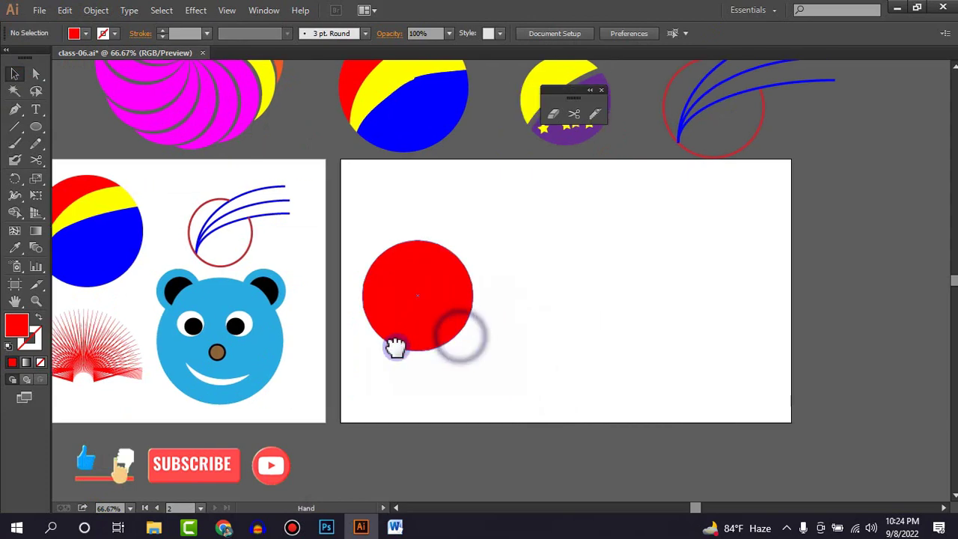
scroll(395, 346, "up", 1)
Step: Duplicate the red circle slightly upward, then use Shape Builder to delete the overlap and top piece
left_click(401, 368)
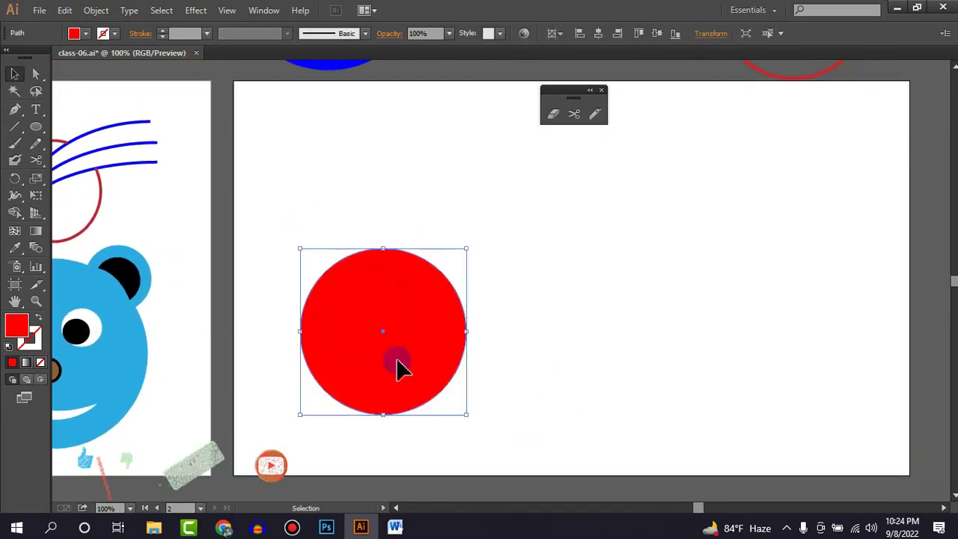
left_click_drag(398, 367, 423, 341)
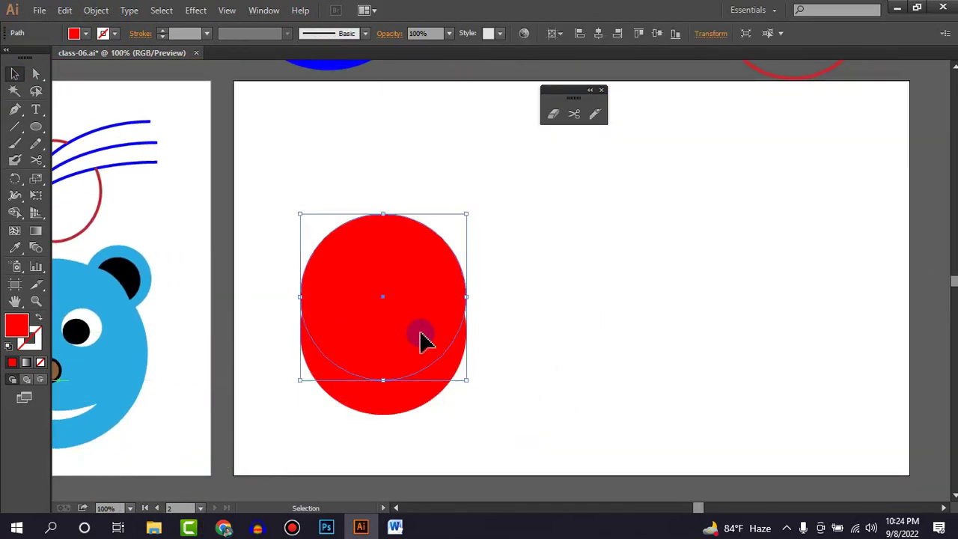
left_click(551, 352)
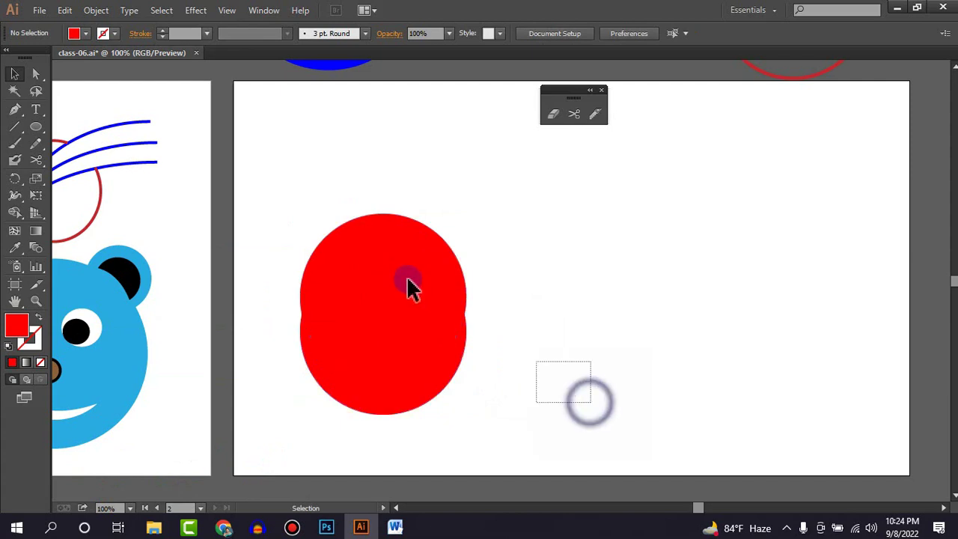
left_click_drag(410, 288, 374, 263)
left_click(13, 212)
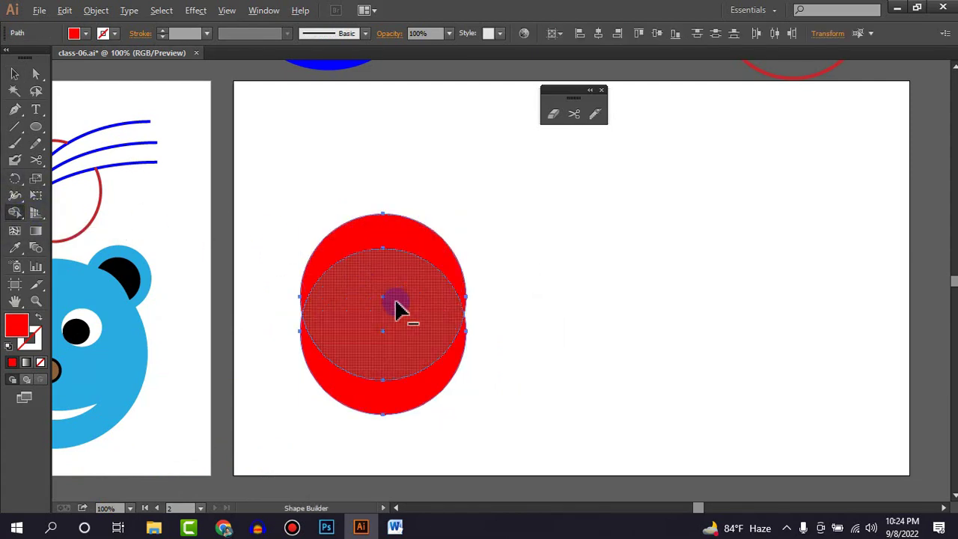
left_click(397, 307, "alt")
left_click(406, 250, "alt")
left_click(14, 74)
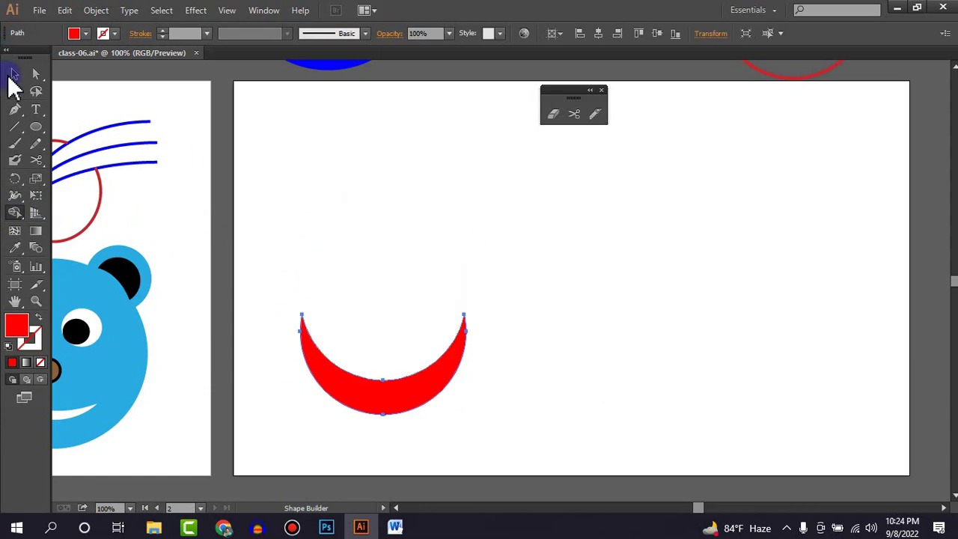
left_click(197, 11)
mouse_move(238, 125)
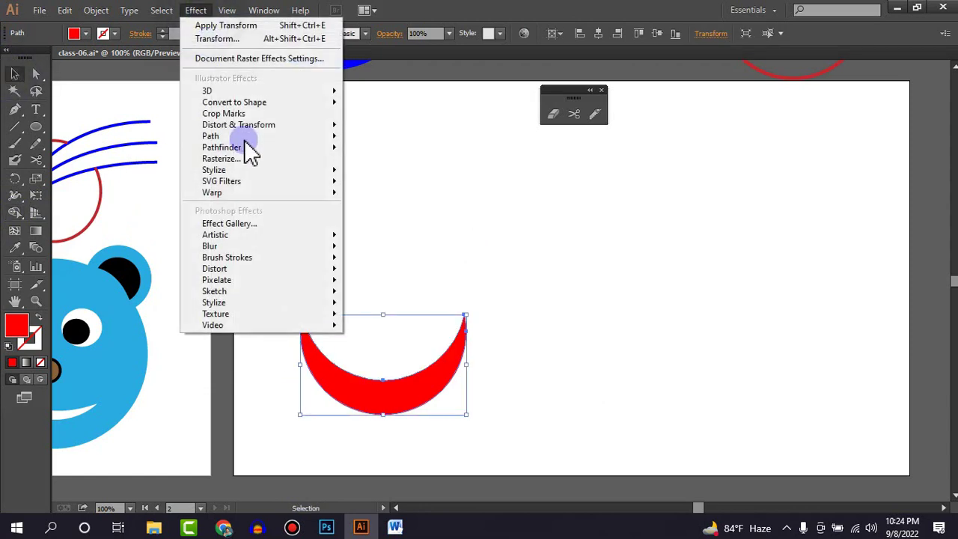
left_click(405, 173)
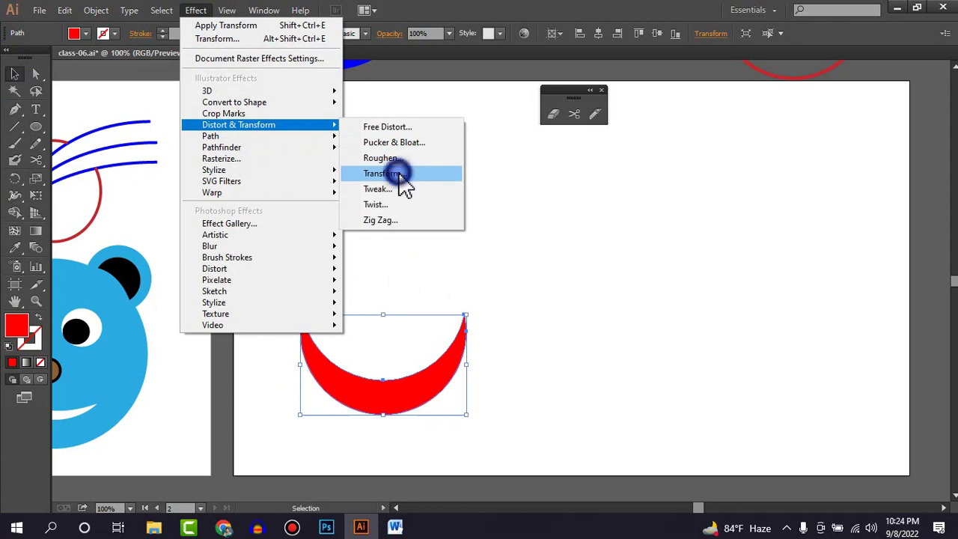
left_click(629, 408)
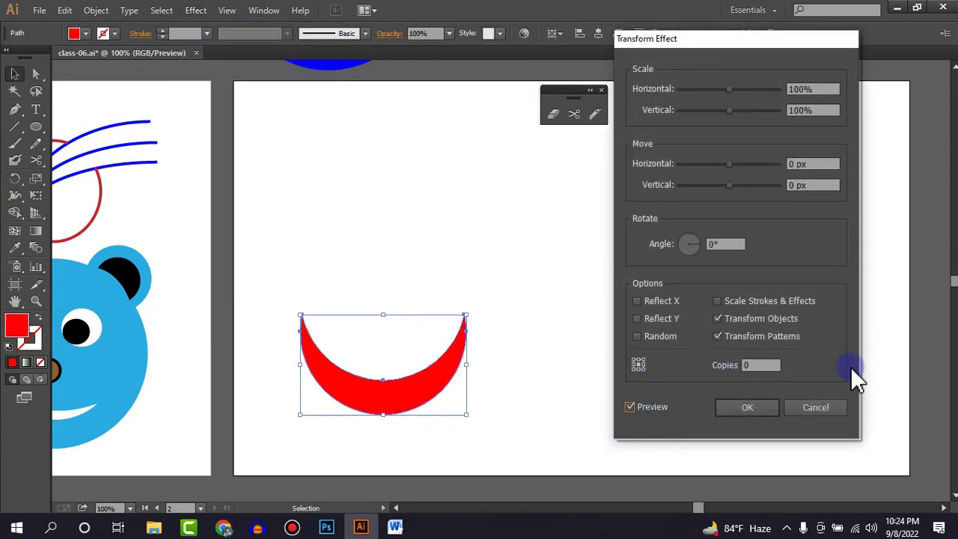
left_click(830, 408)
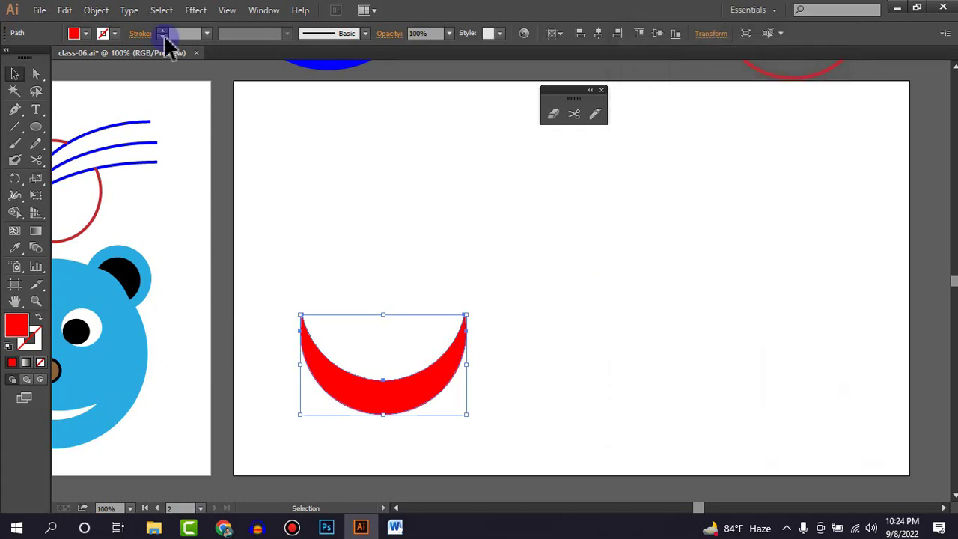
Step: Apply a Smooth Zig Zag effect with size 54 px and 56 ridges per segment to the red arc
left_click(206, 9)
mouse_move(238, 125)
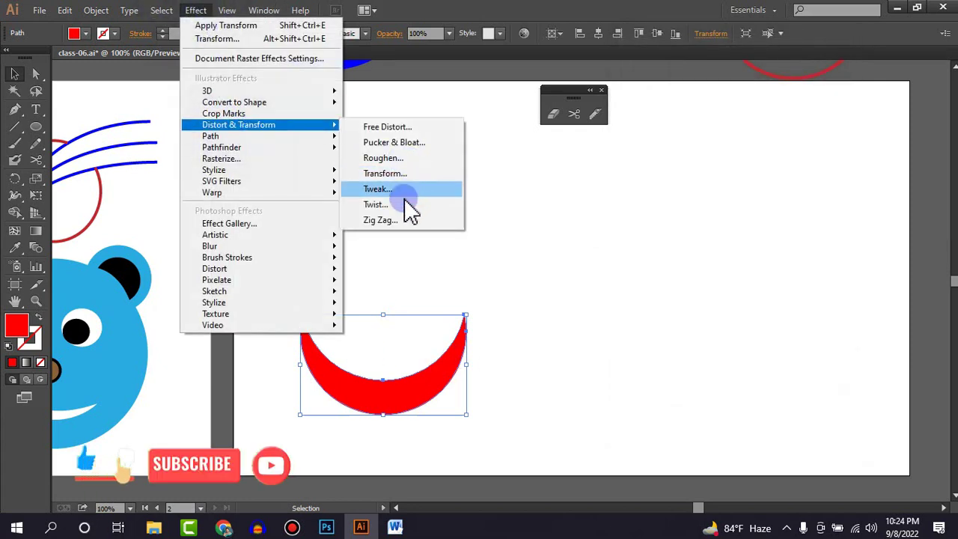
left_click(380, 220)
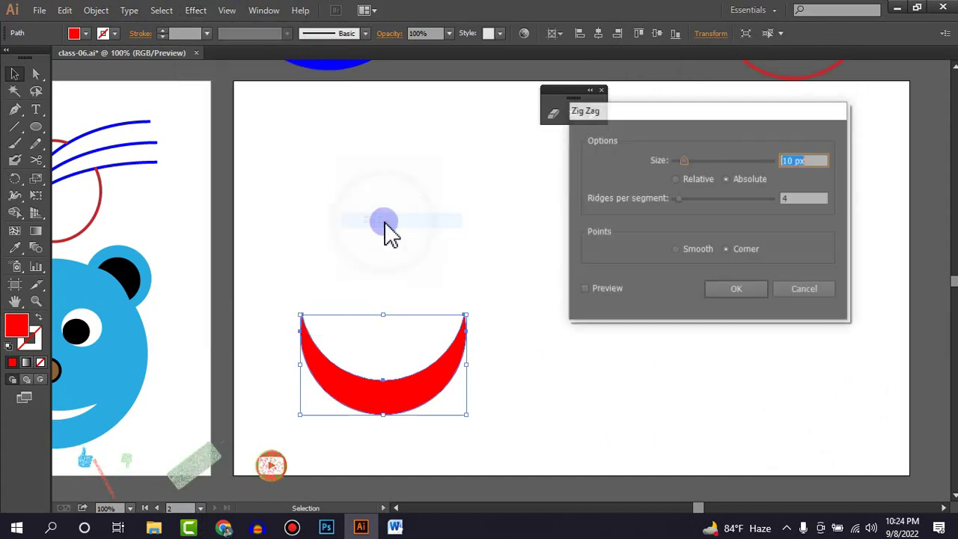
left_click(588, 288)
left_click_drag(701, 160, 728, 162)
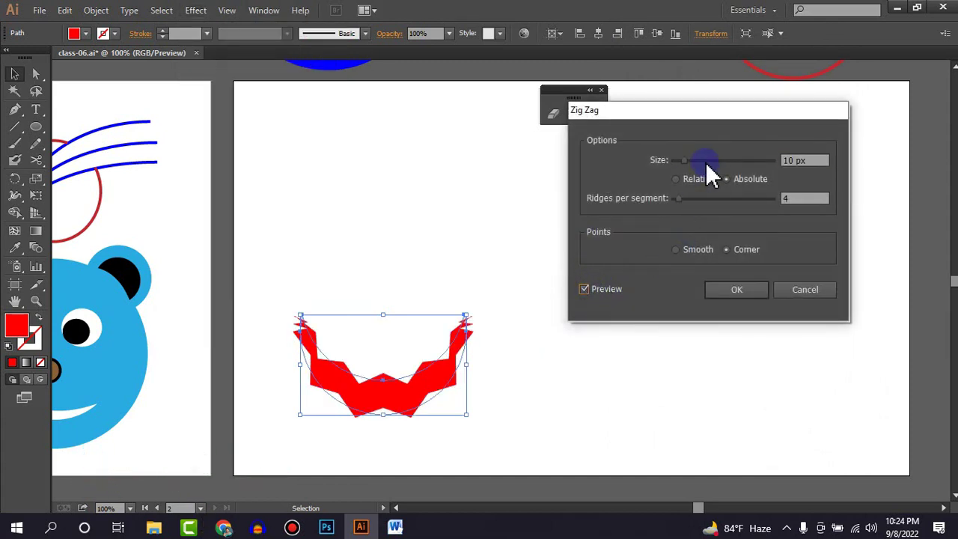
left_click_drag(695, 194, 683, 193)
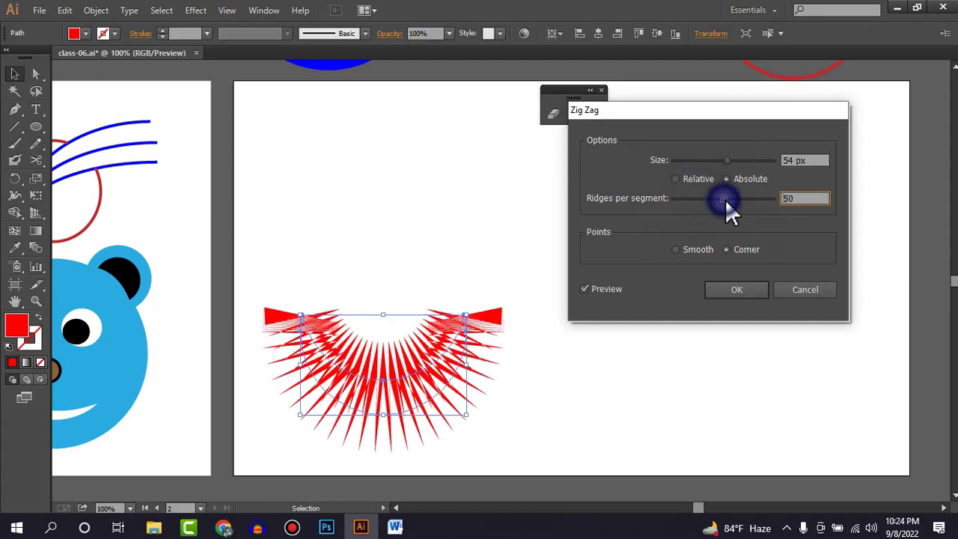
left_click(676, 249)
left_click_drag(681, 193, 729, 196)
left_click_drag(726, 160, 699, 160)
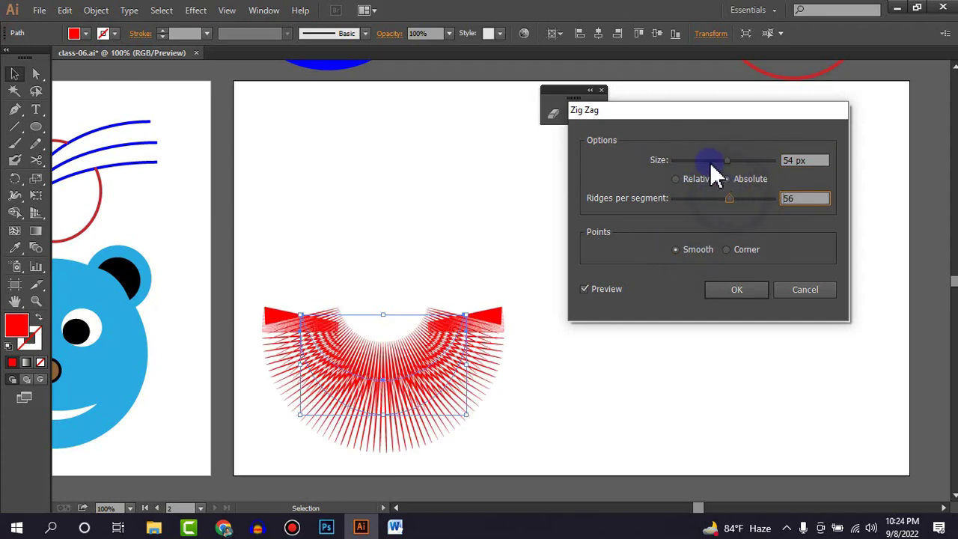
left_click(740, 288)
left_click(600, 287)
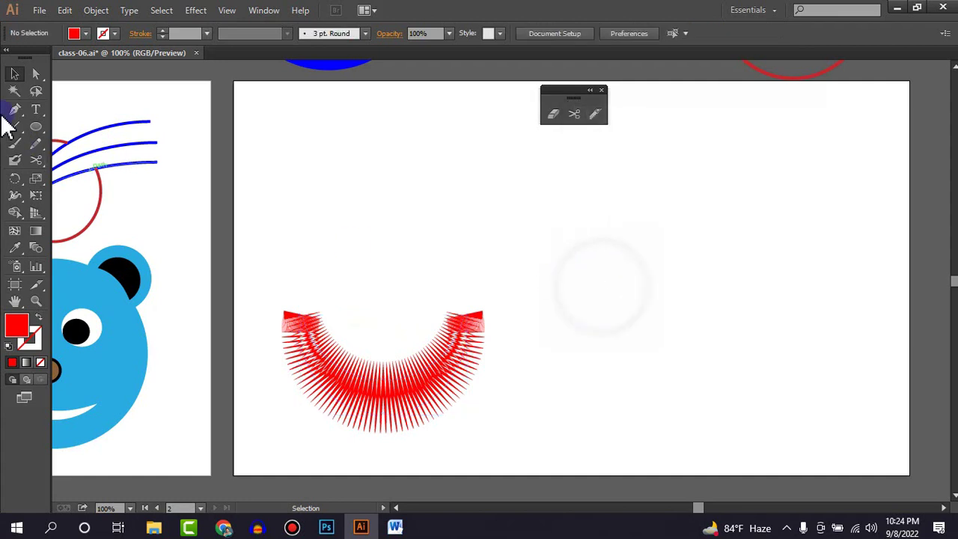
Step: Draw a red ellipse above the arc and preview a Zig Zag distortion on it
left_click(36, 126)
left_click_drag(444, 187, 632, 241)
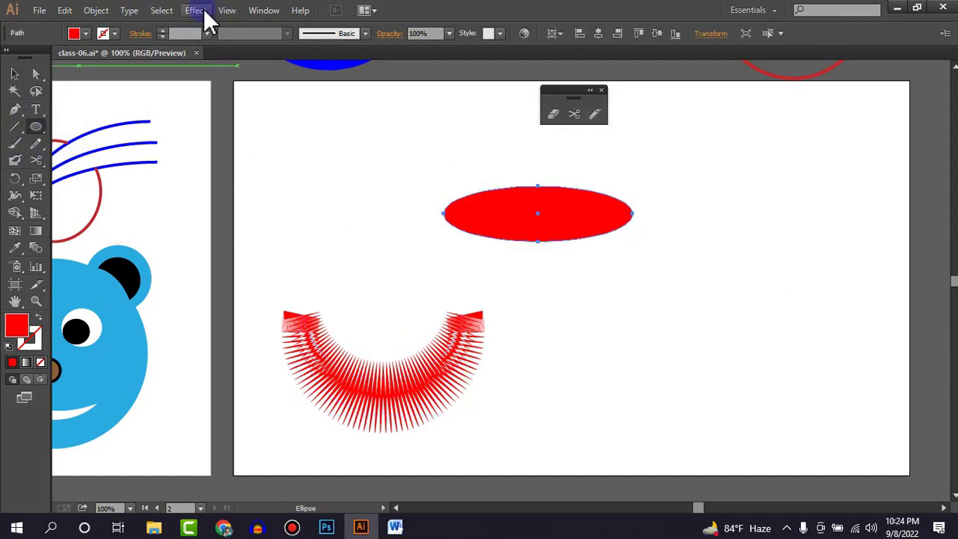
left_click(205, 12)
mouse_move(239, 125)
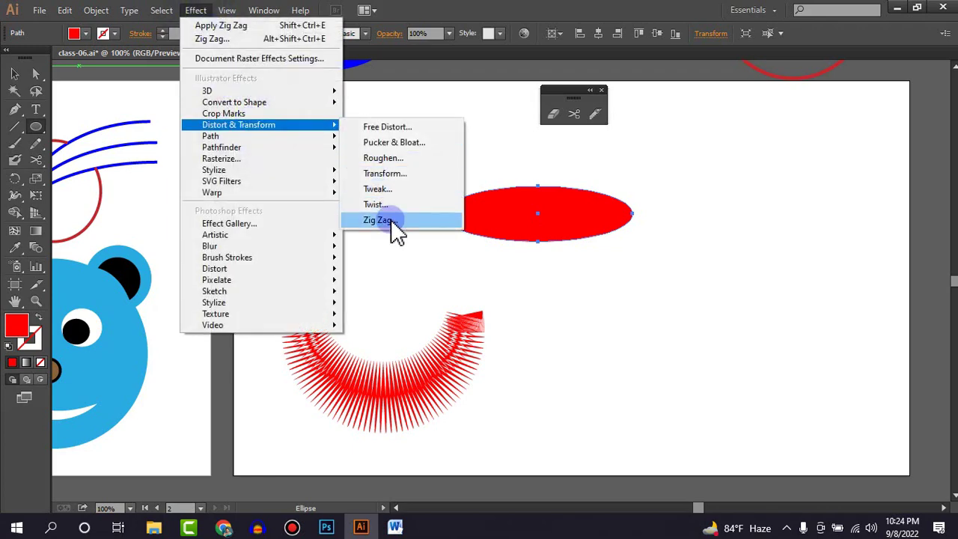
left_click(392, 223)
left_click(600, 289)
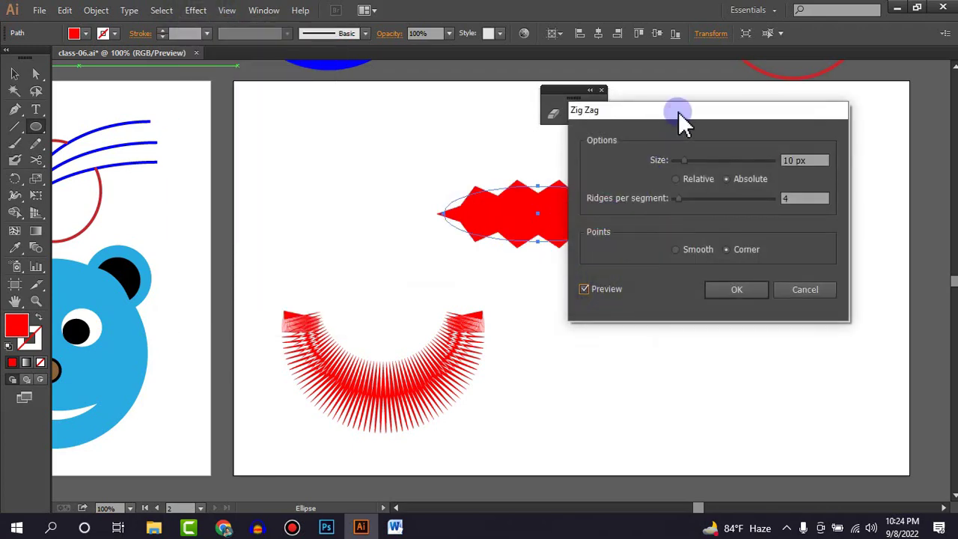
left_click_drag(678, 111, 234, 184)
Step: Set the Zig Zag to 73% relative size with 51 ridges and confirm it
left_click_drag(262, 241, 299, 239)
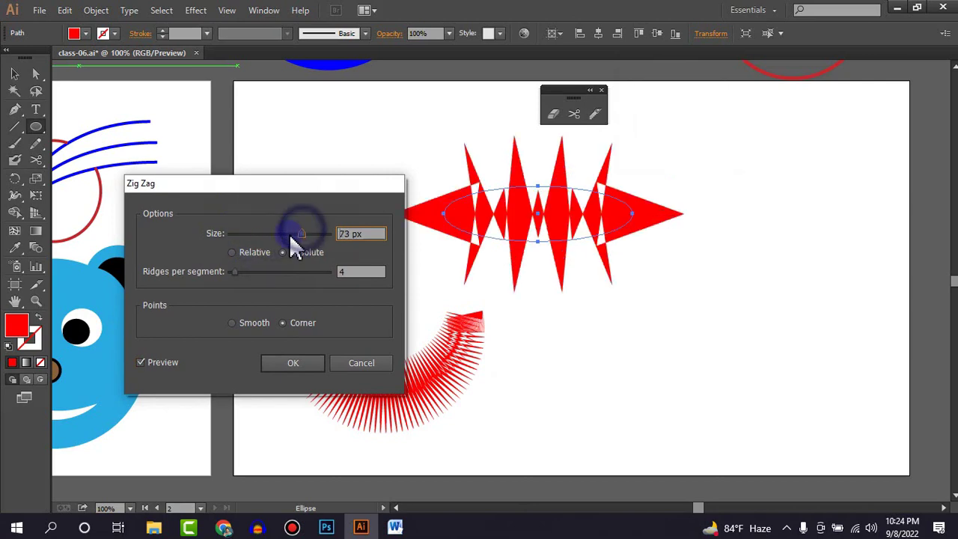
left_click(280, 270)
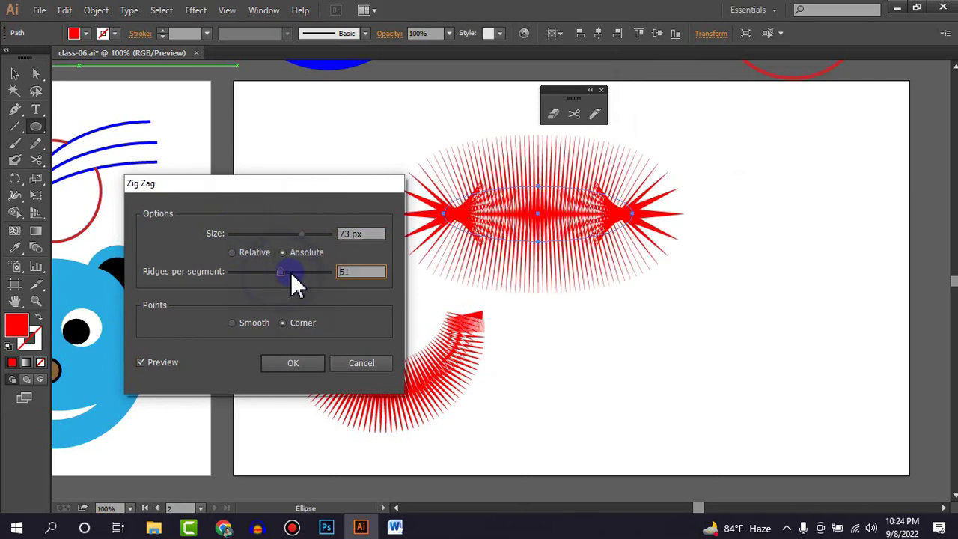
left_click(231, 253)
left_click_drag(340, 196, 266, 240)
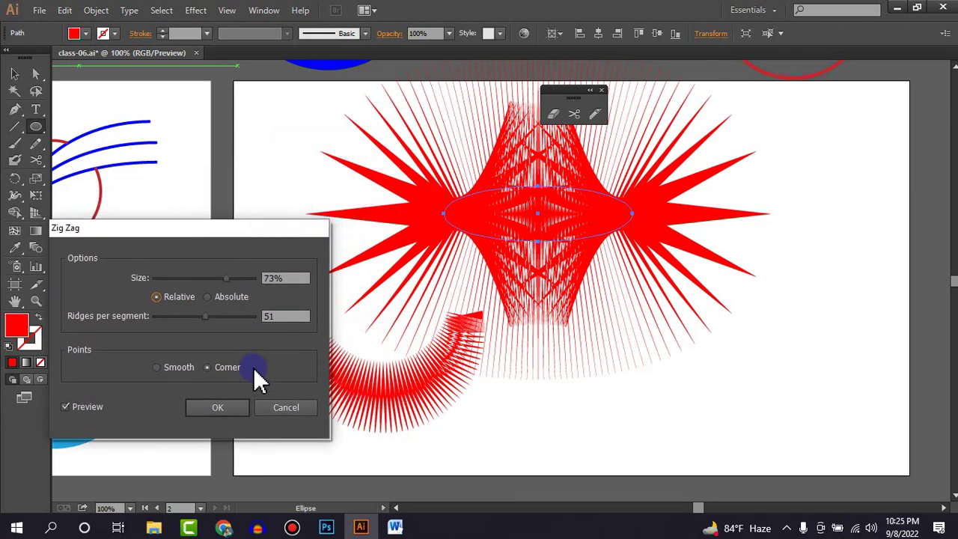
left_click(229, 407)
left_click(793, 382)
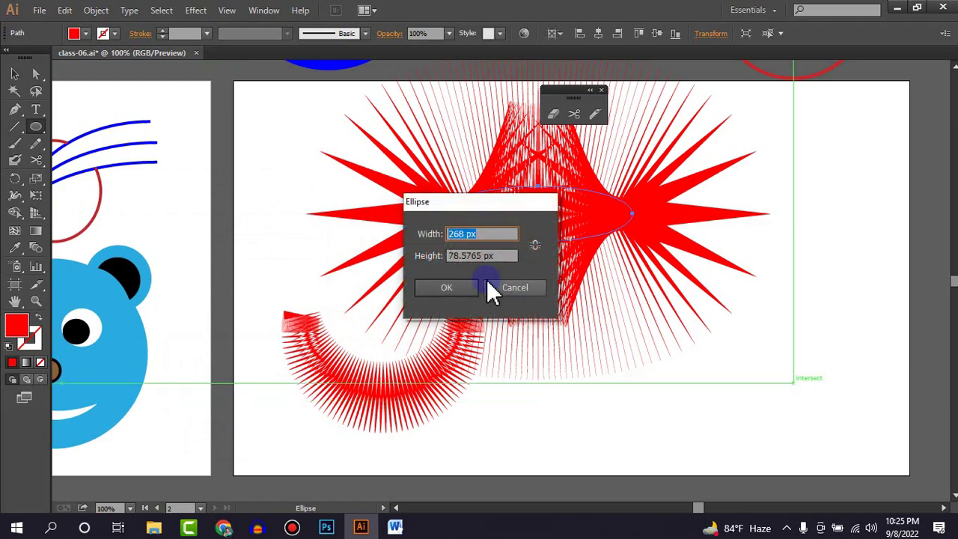
left_click(509, 289)
left_click(15, 74)
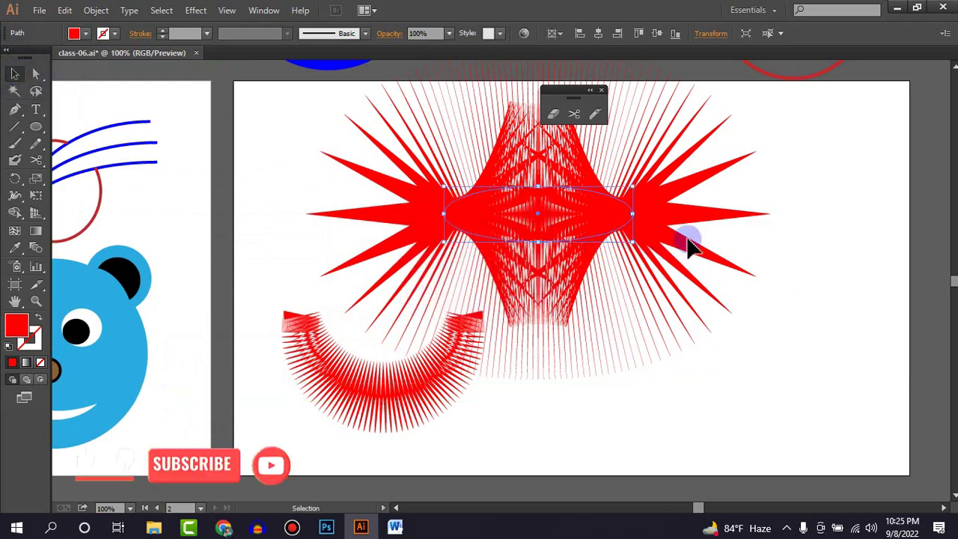
Step: Delete the zig-zag arc and the starburst ellipse
mouse_move(524, 221)
left_mouse_down()
mouse_move(612, 268)
mouse_move(584, 270)
mouse_move(730, 263)
mouse_move(566, 286)
left_mouse_up()
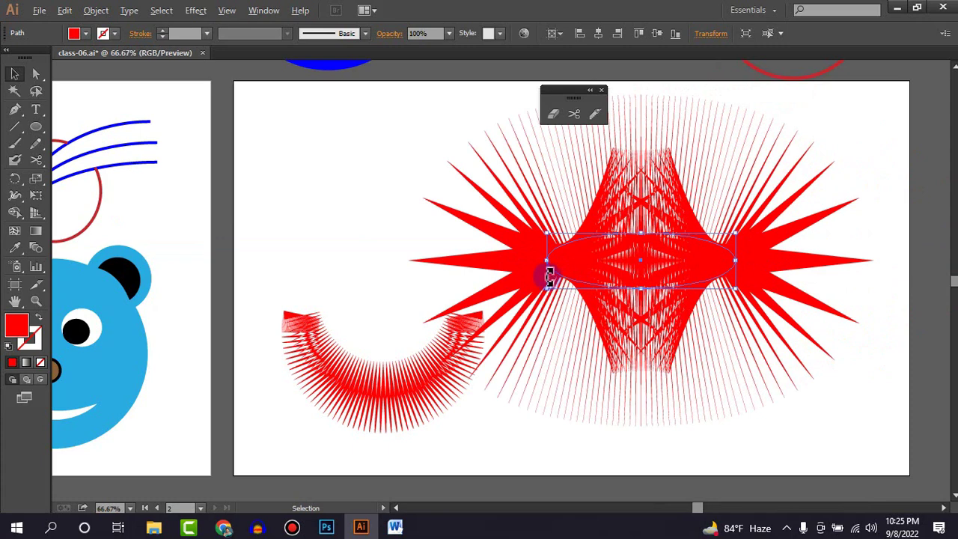
scroll(549, 276, "down", 1)
left_click_drag(458, 243, 641, 378)
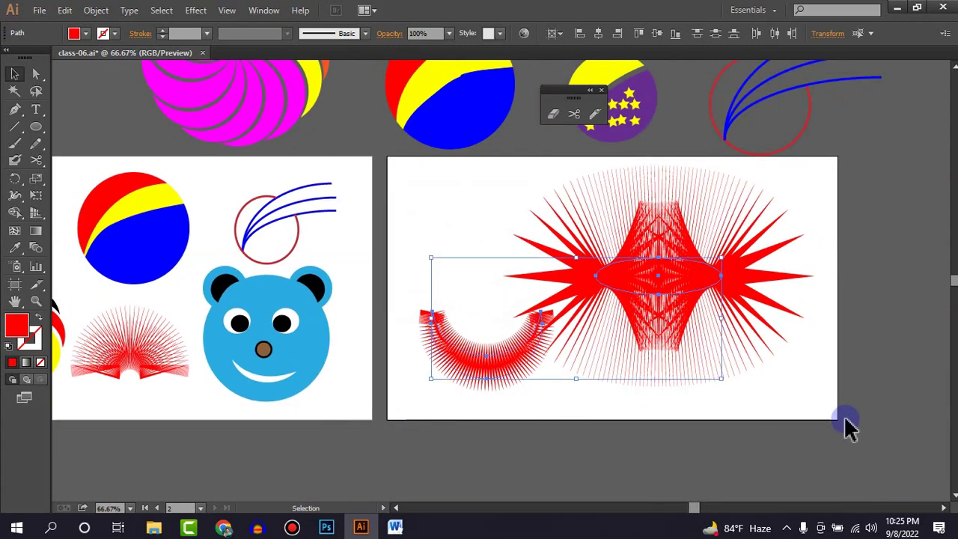
key("Delete")
Step: Delete the four objects above the artboards and return to the bear and empty artboard
scroll(549, 378, "down", 1)
scroll(552, 378, "down", 1)
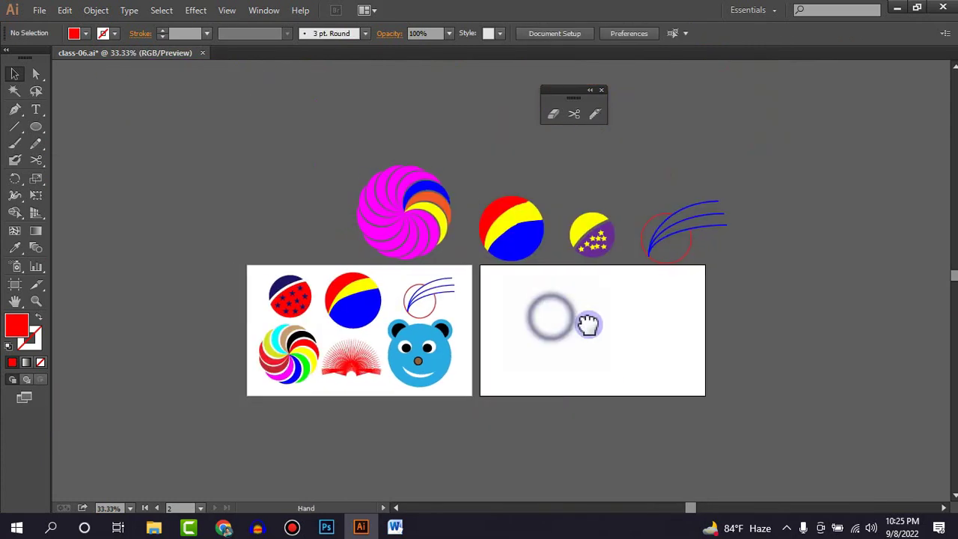
left_click_drag(589, 325, 558, 340)
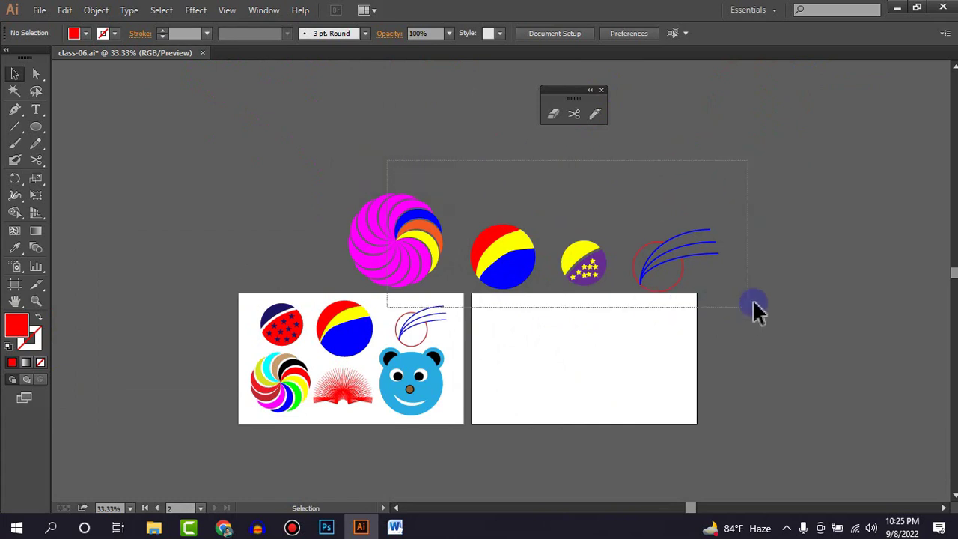
left_click_drag(387, 162, 765, 293)
key("Delete")
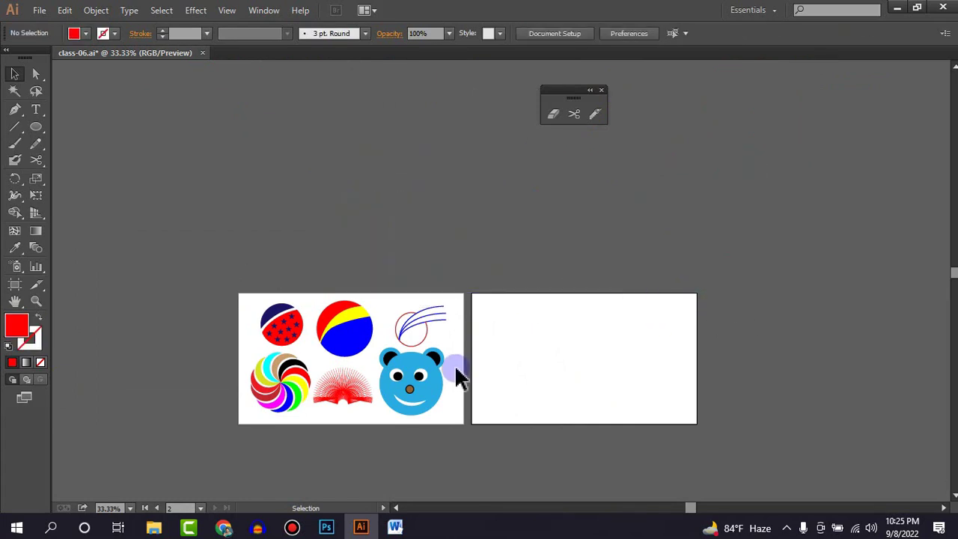
scroll(440, 385, "up", 3)
left_click_drag(440, 385, 247, 341)
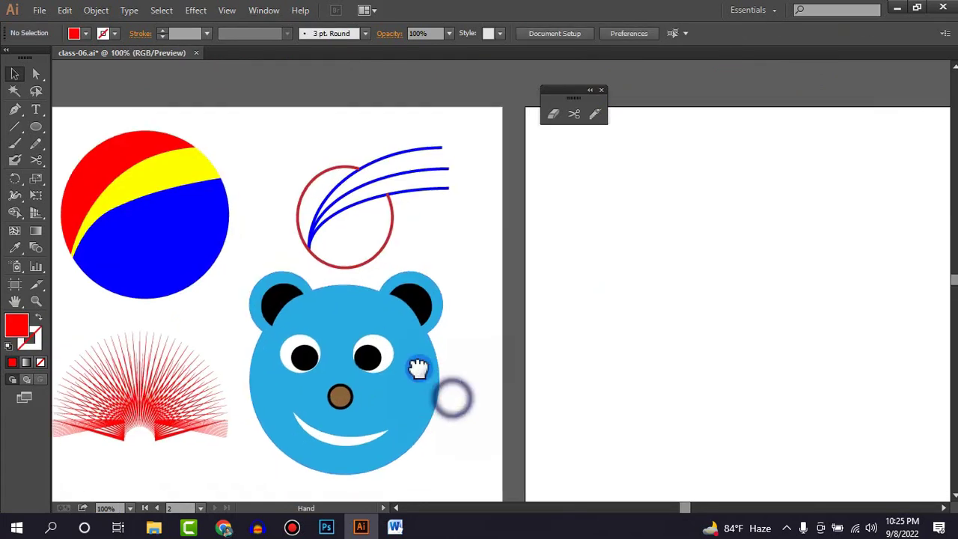
Step: Draw a large light-blue circle on the empty right artboard
left_click(36, 127)
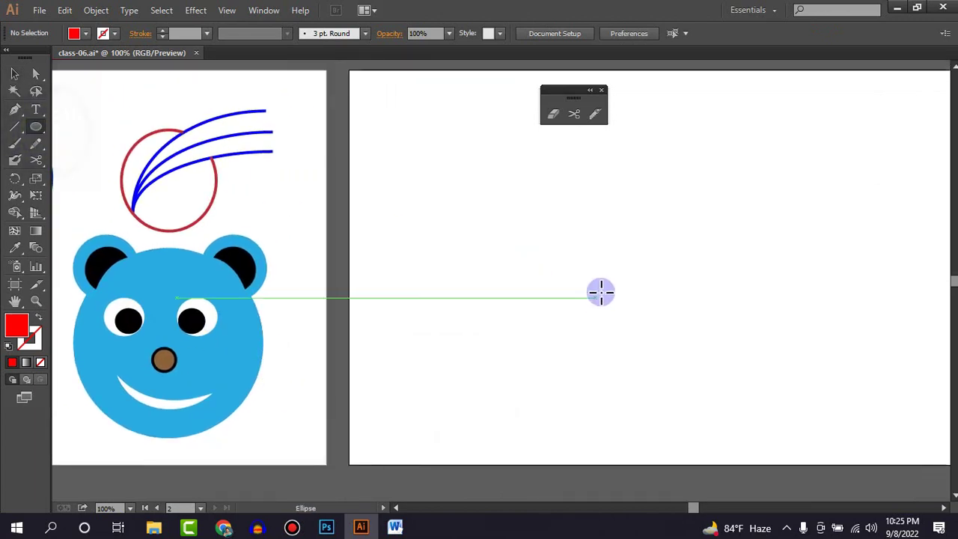
left_click_drag(577, 261, 704, 353)
left_click(14, 74)
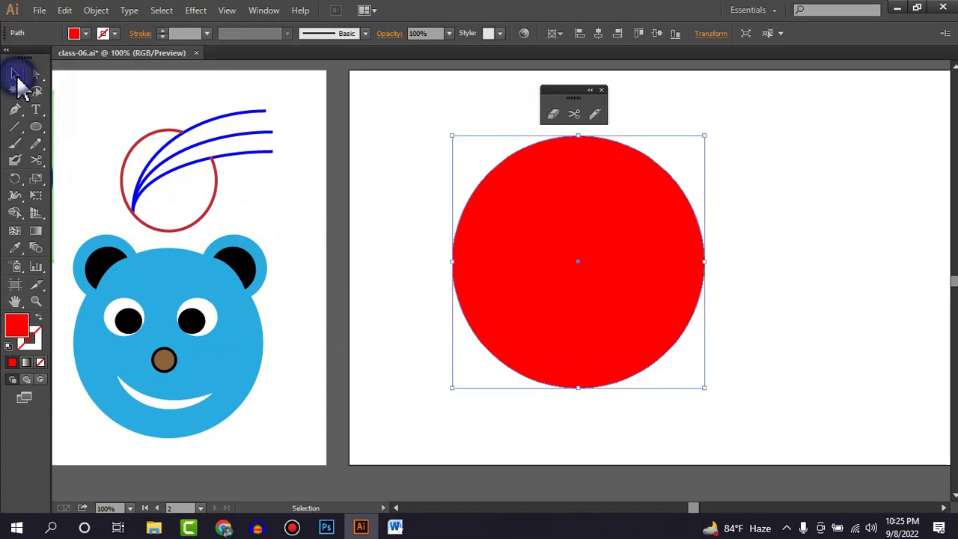
left_click(86, 33)
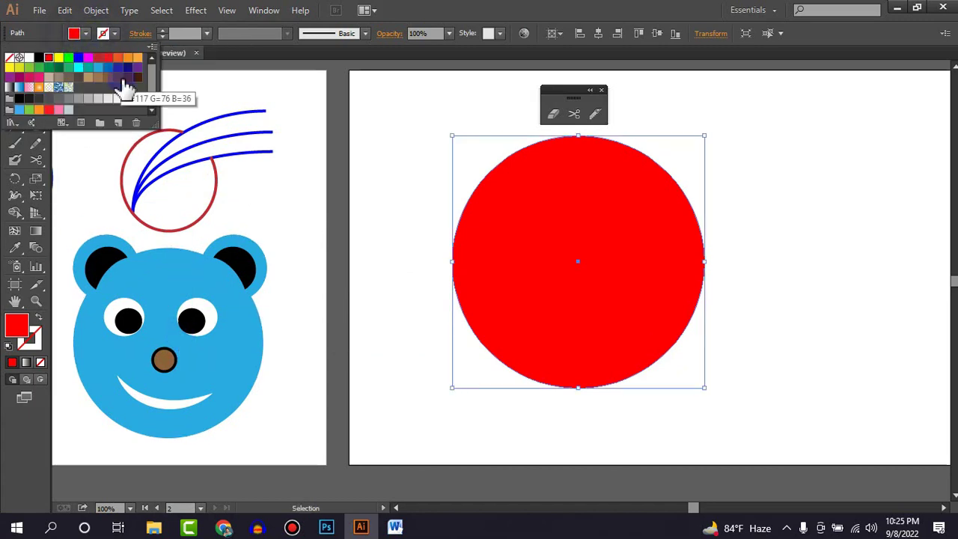
left_click(98, 68)
left_click(416, 271)
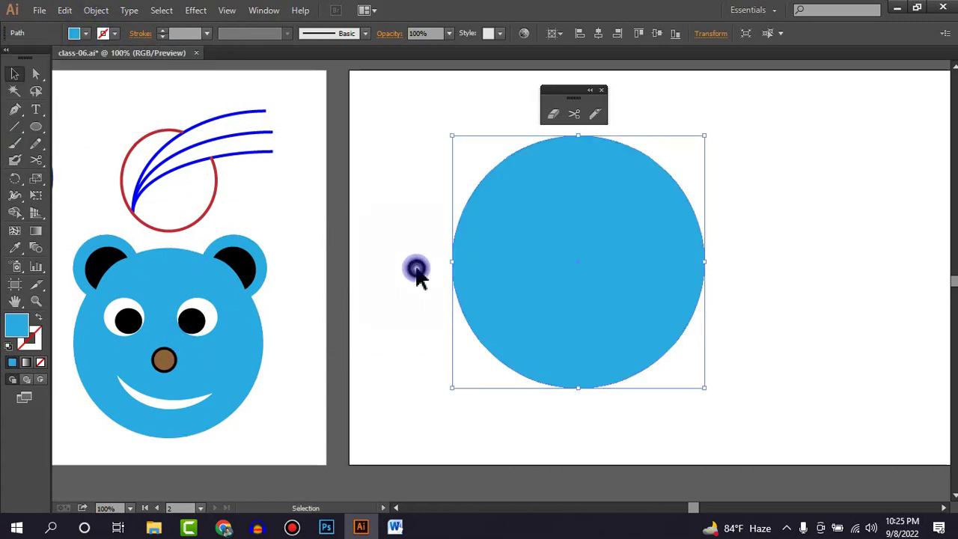
left_click_drag(583, 282, 564, 309)
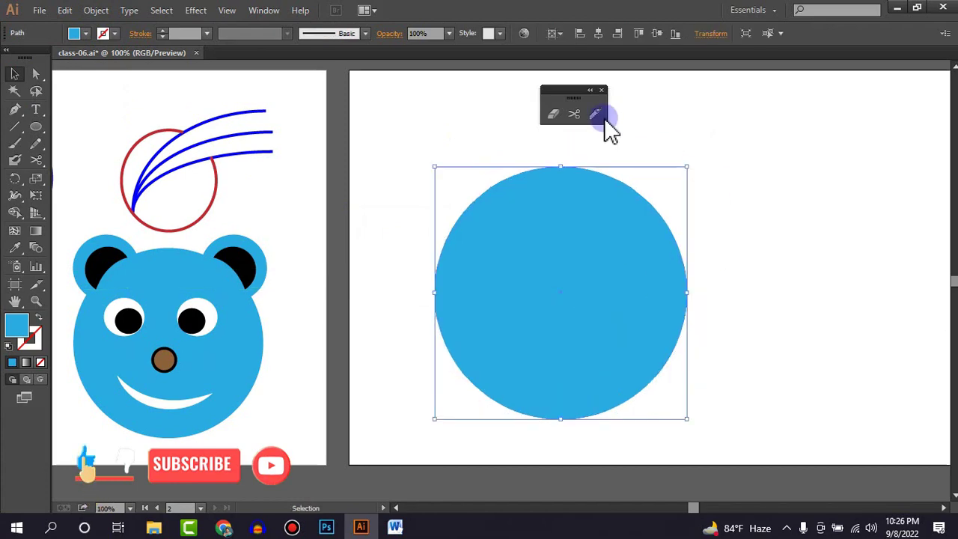
Step: Open the Pathfinder panel from the Window menu and move it off the circle
left_click(601, 90)
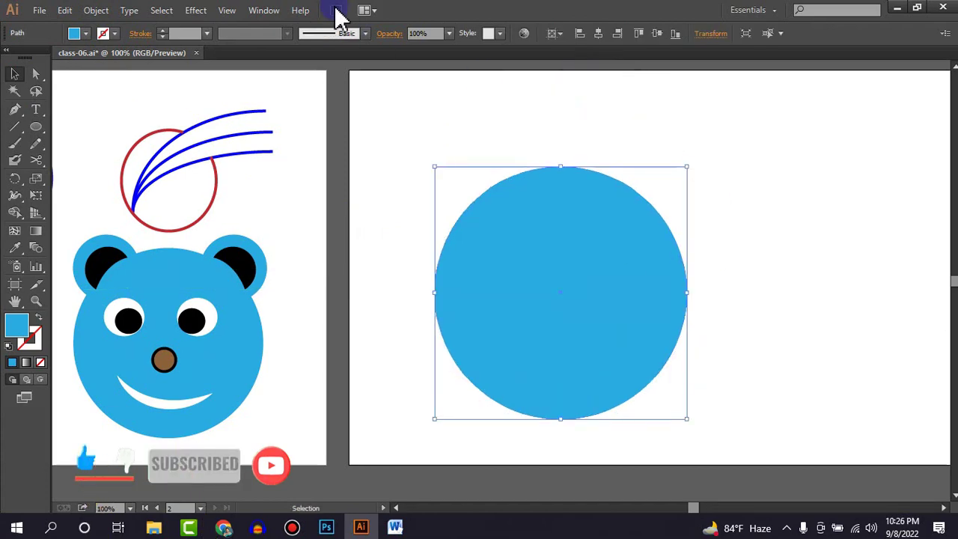
left_click(264, 11)
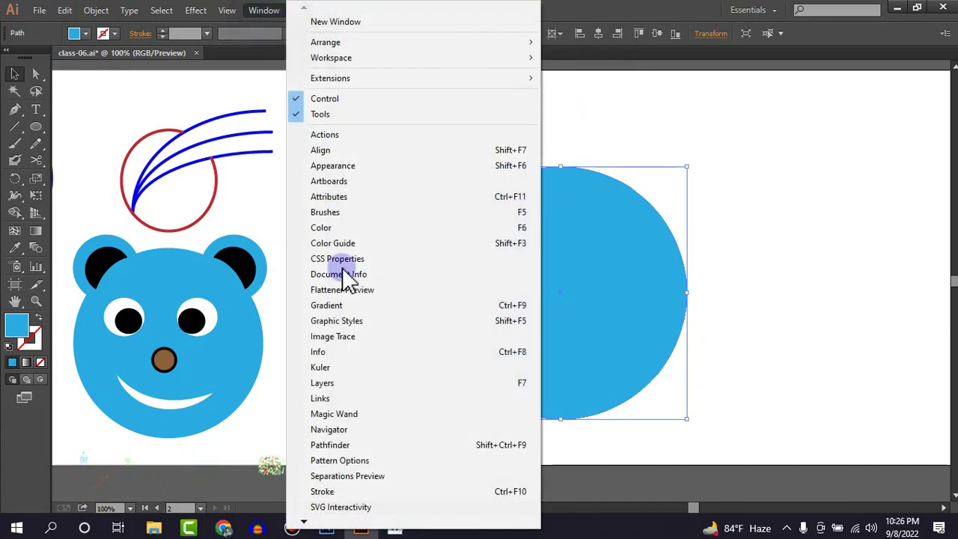
left_click(340, 445)
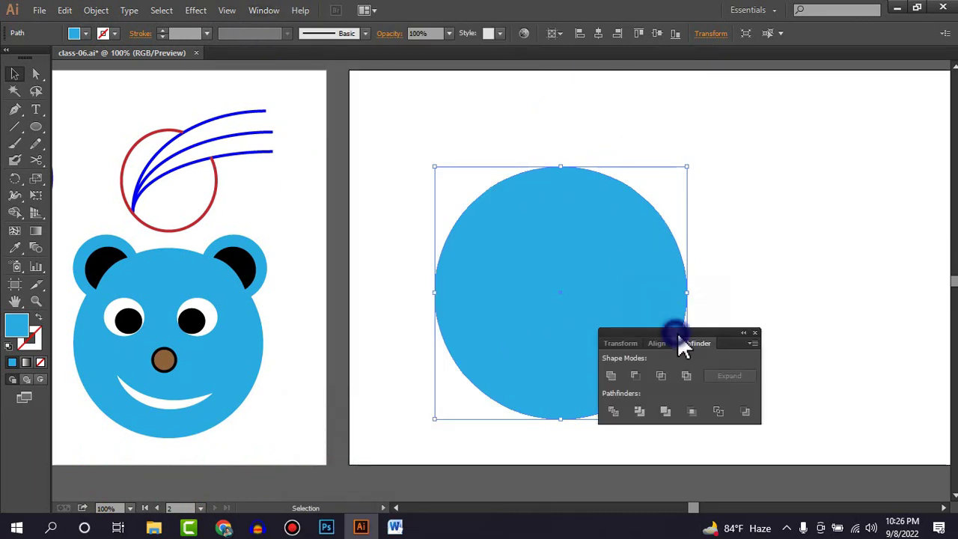
left_click_drag(676, 337, 817, 112)
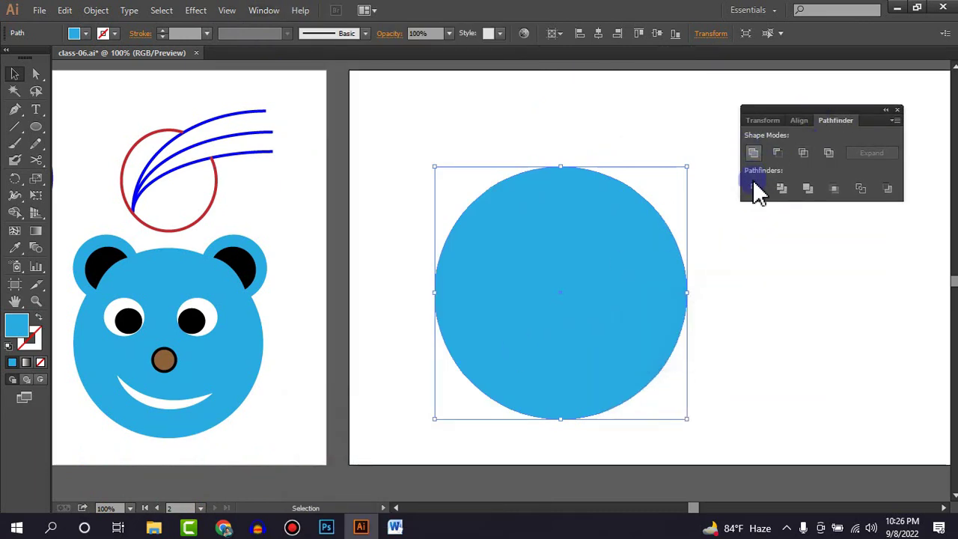
left_click(753, 153)
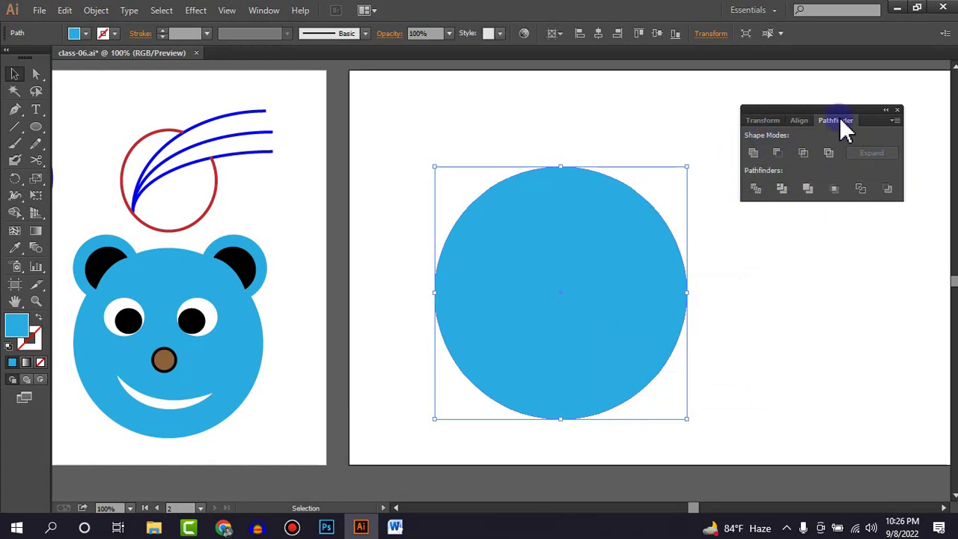
left_click_drag(829, 109, 842, 89)
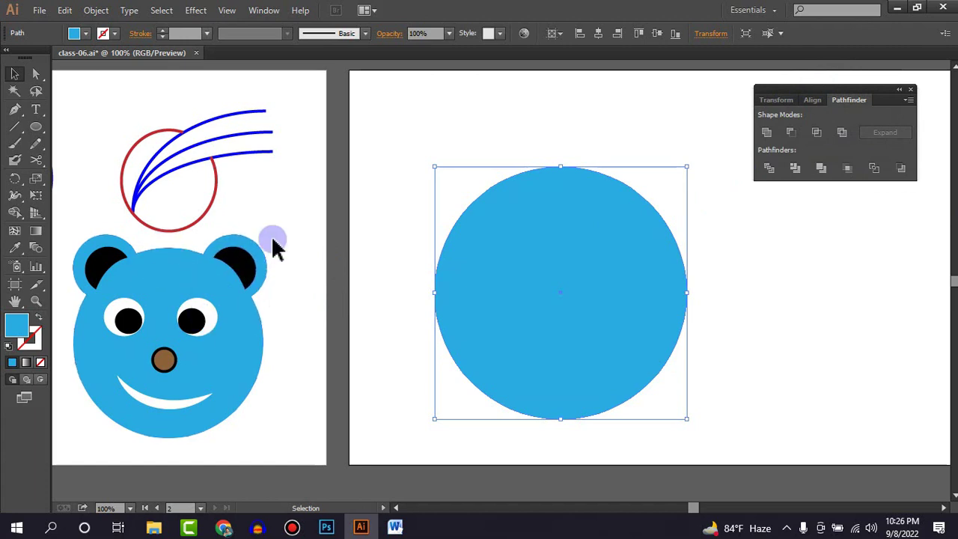
Step: Draw a small ear circle at the head's upper right and copy it to the upper left
left_click(36, 128)
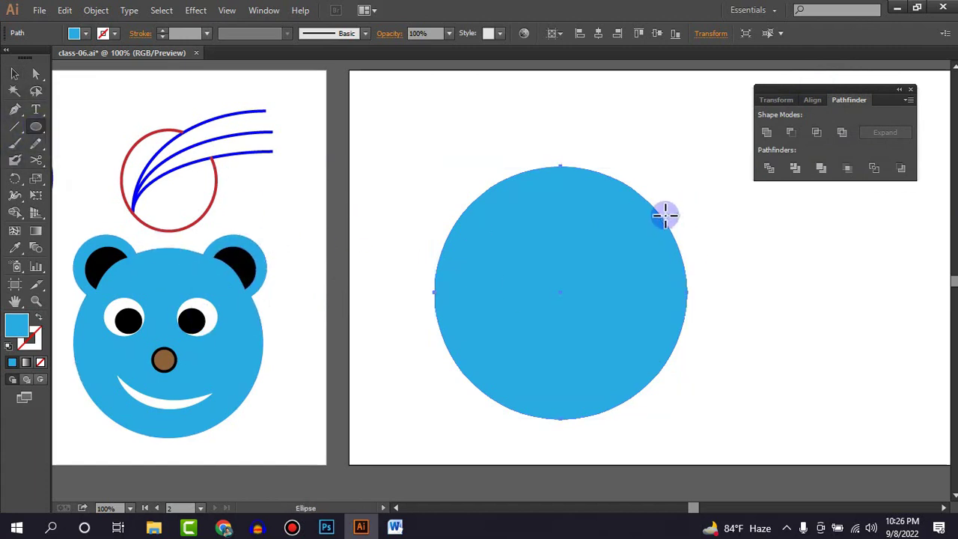
left_click_drag(644, 199, 688, 232)
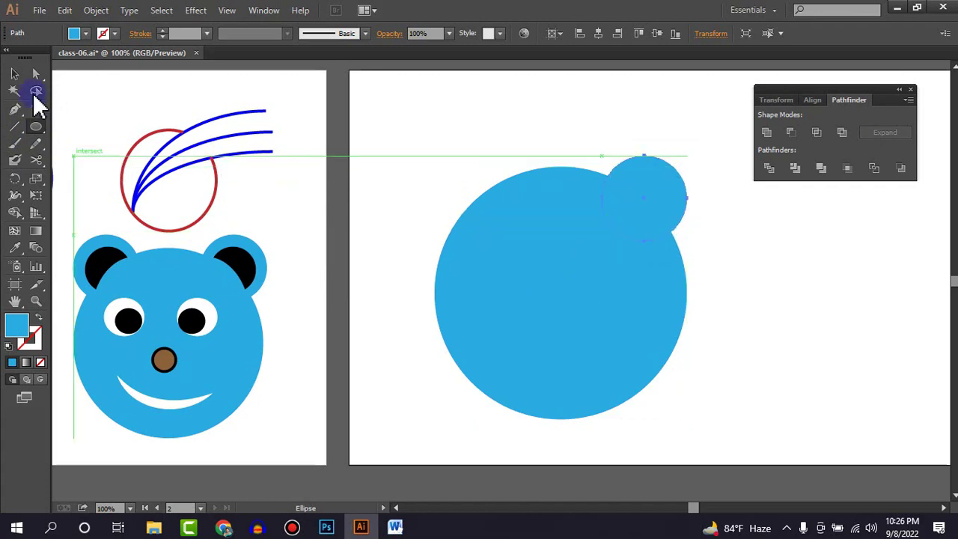
left_click(15, 73)
left_click(647, 197)
mouse_move(647, 197)
left_mouse_down()
mouse_move(659, 199)
mouse_move(464, 212)
mouse_move(481, 212)
mouse_move(477, 202)
left_mouse_up()
left_click(734, 235)
Step: Select the head and both ears and merge them with Pathfinder Unite
left_click_drag(401, 116, 701, 268)
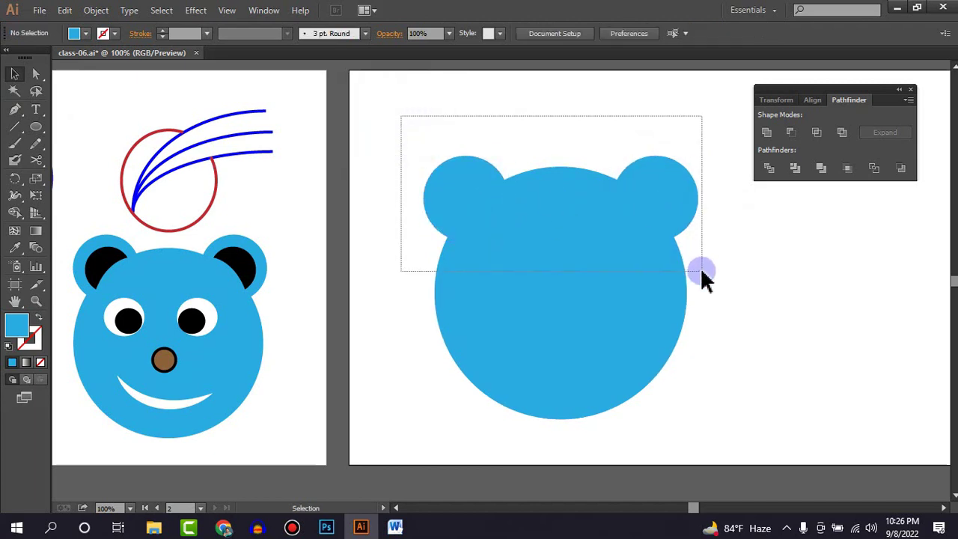
left_click(763, 284)
left_click(546, 218)
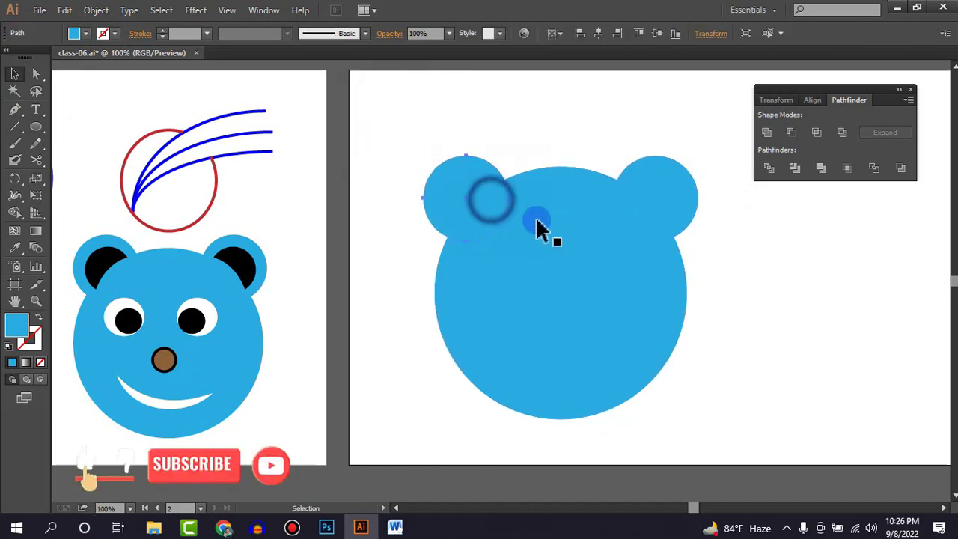
left_click(648, 212)
left_click_drag(759, 322, 446, 142)
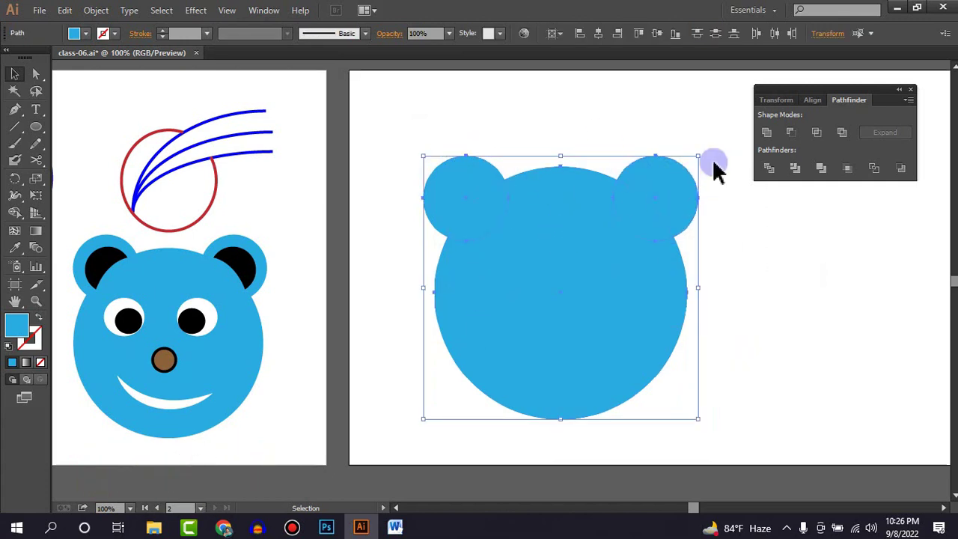
left_click(768, 133)
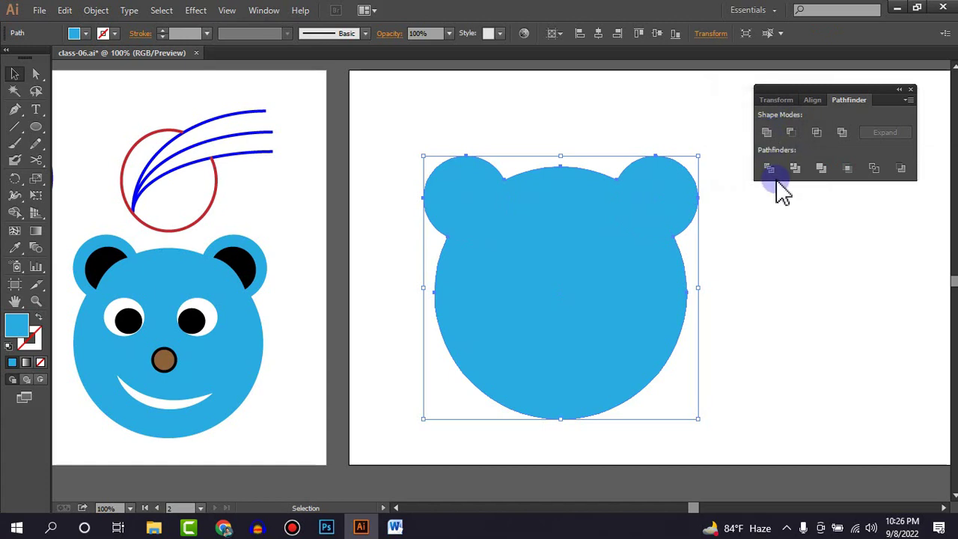
left_click(765, 294)
left_click(632, 285)
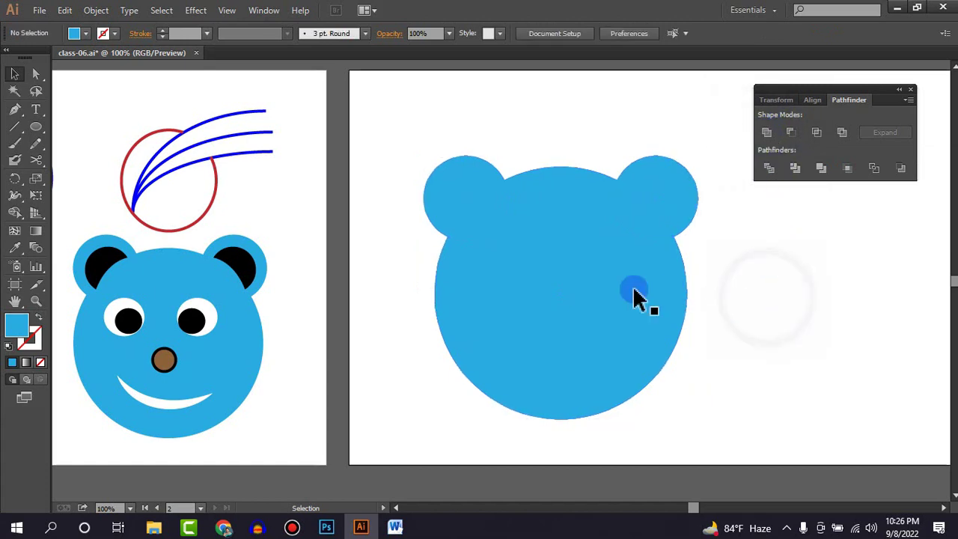
left_click(763, 301)
left_click(533, 288)
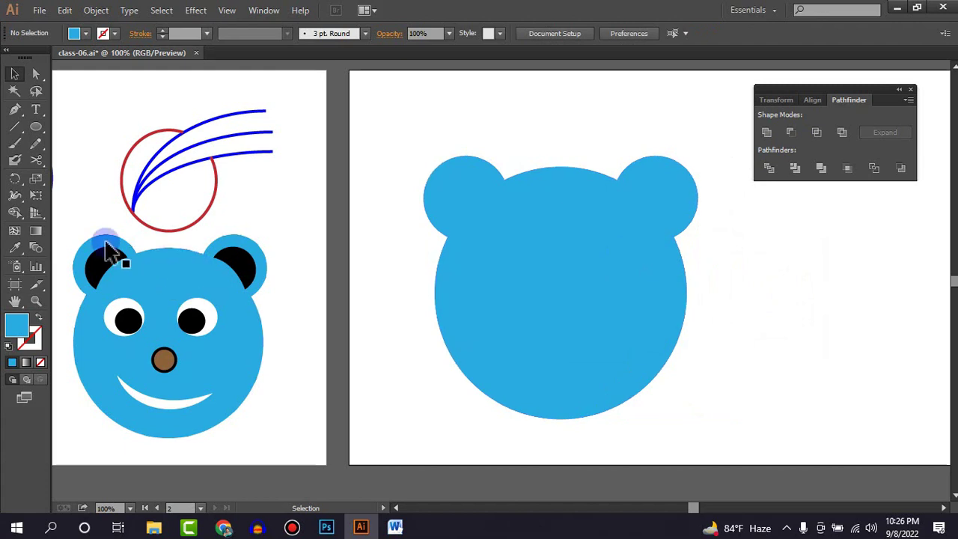
Step: Draw a small black-filled circle inside the left ear
left_click(34, 127)
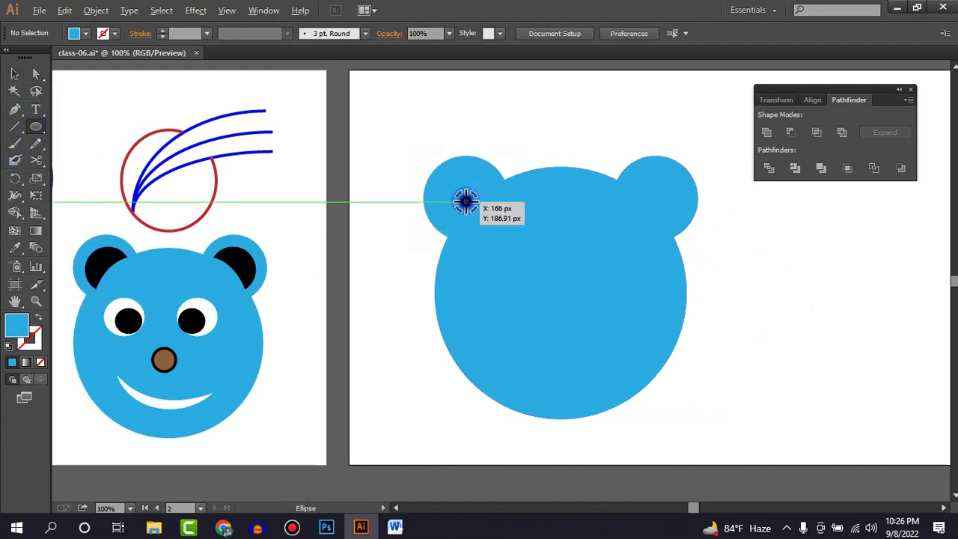
mouse_move(465, 201)
left_mouse_down()
mouse_move(496, 231)
mouse_move(453, 202)
left_mouse_up()
left_click(15, 74)
left_click(458, 209)
left_click(85, 34)
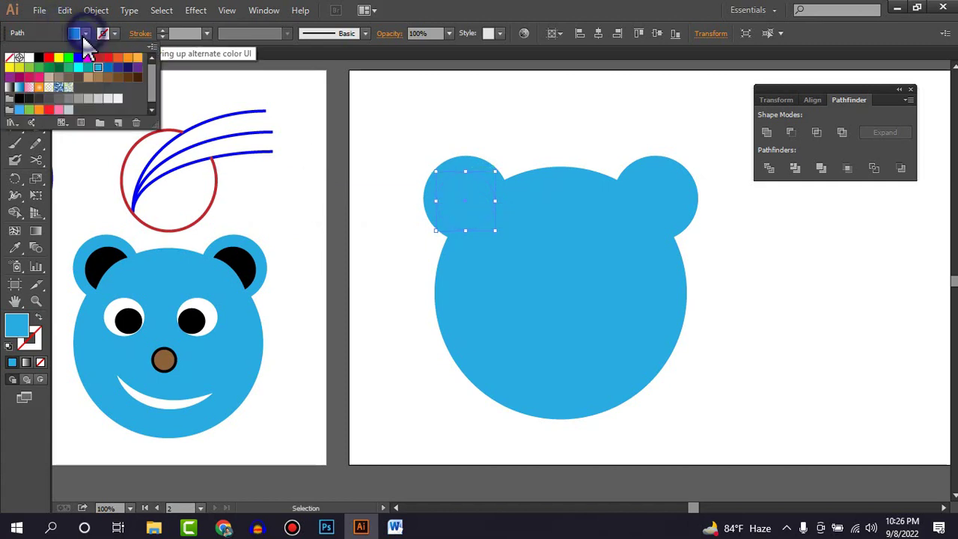
left_click(38, 58)
left_click(419, 150)
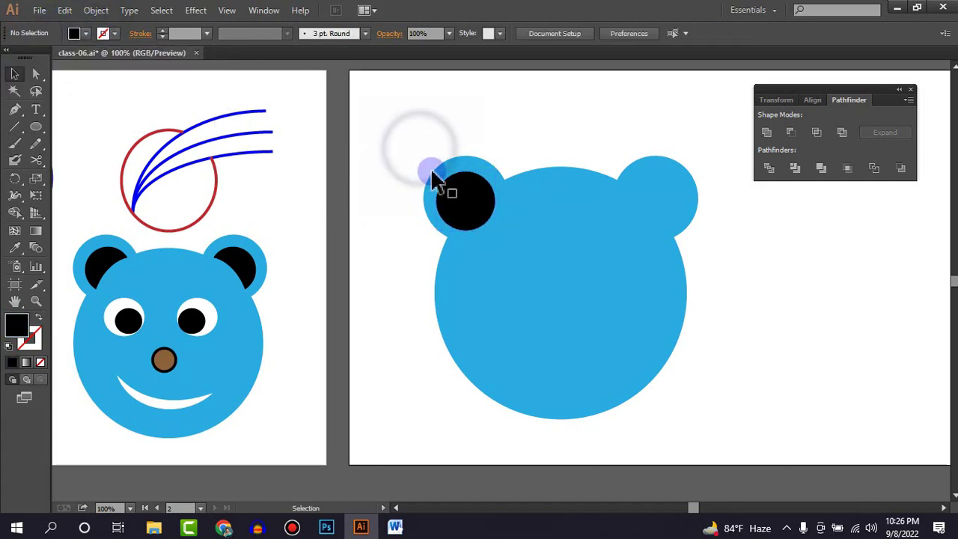
Step: Draw an unfilled curved Pen path across the black circle as a cutting line
left_click(15, 110)
left_click(447, 238)
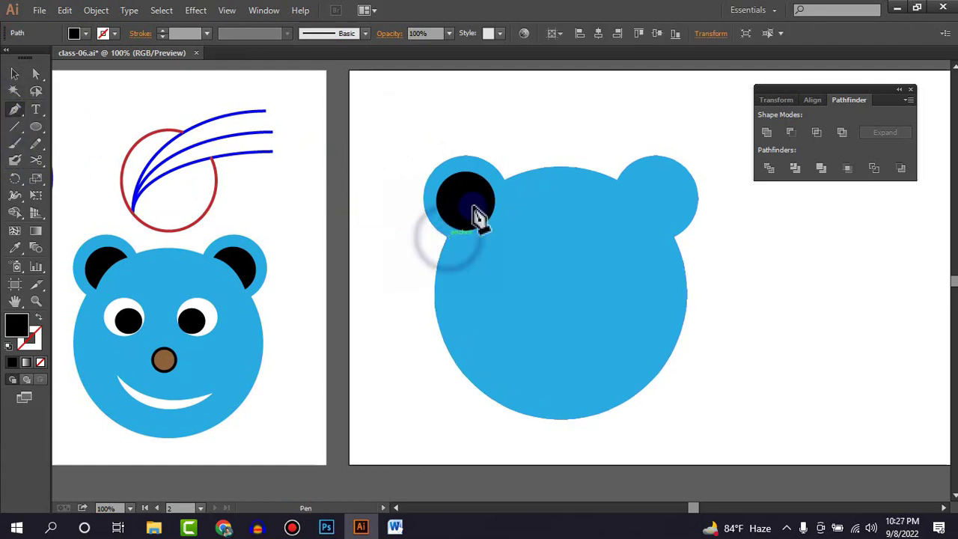
left_click(522, 178)
left_click_drag(520, 177, 552, 165)
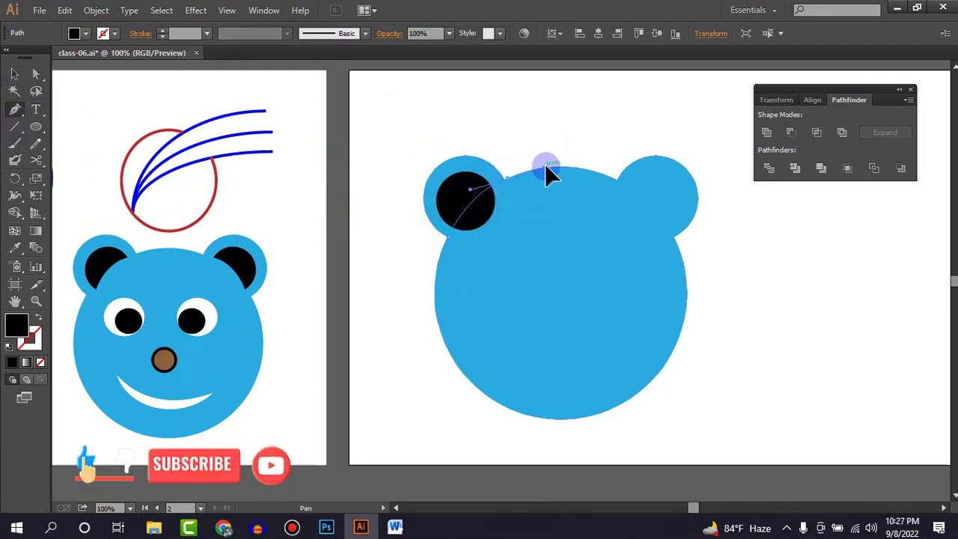
left_click(509, 179)
left_click(41, 364)
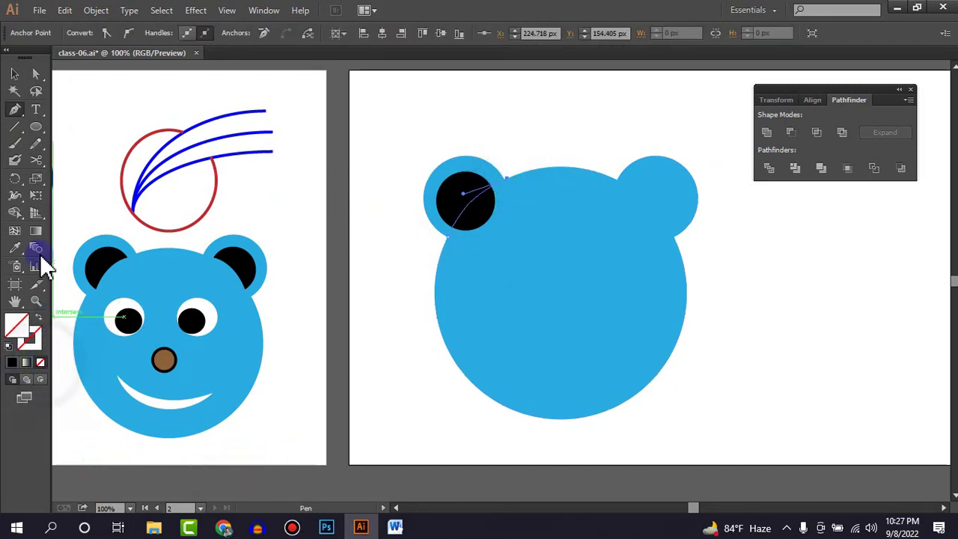
left_click(14, 74)
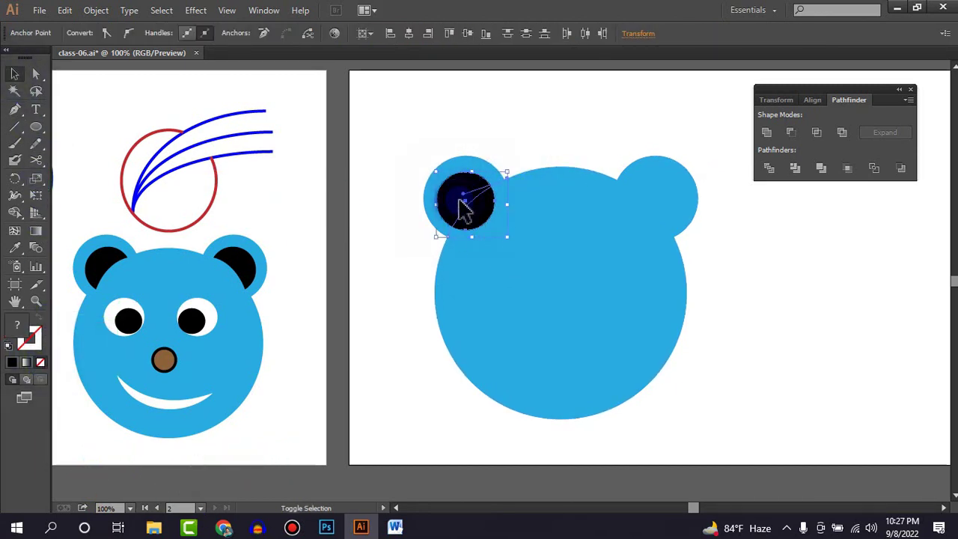
Step: Divide the black circle along the curve, discard the lower piece, and copy the inner ear rightward
left_click(770, 167)
right_click(479, 201)
left_click(518, 282)
left_click(779, 303)
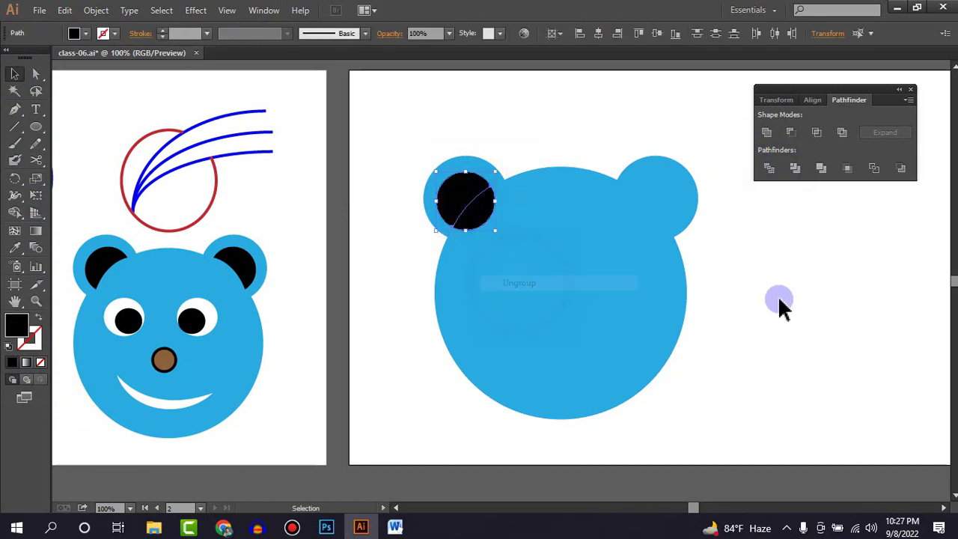
left_click_drag(482, 215, 761, 278)
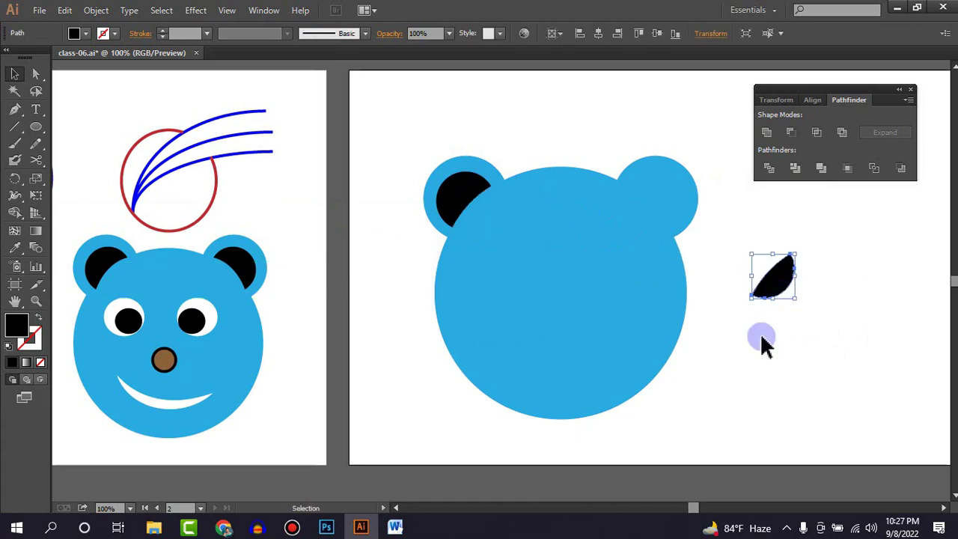
left_click(742, 359)
left_click_drag(456, 208, 647, 187)
Step: Reflect the copied inner ear vertically and nudge it into place on the right ear
right_click(647, 187)
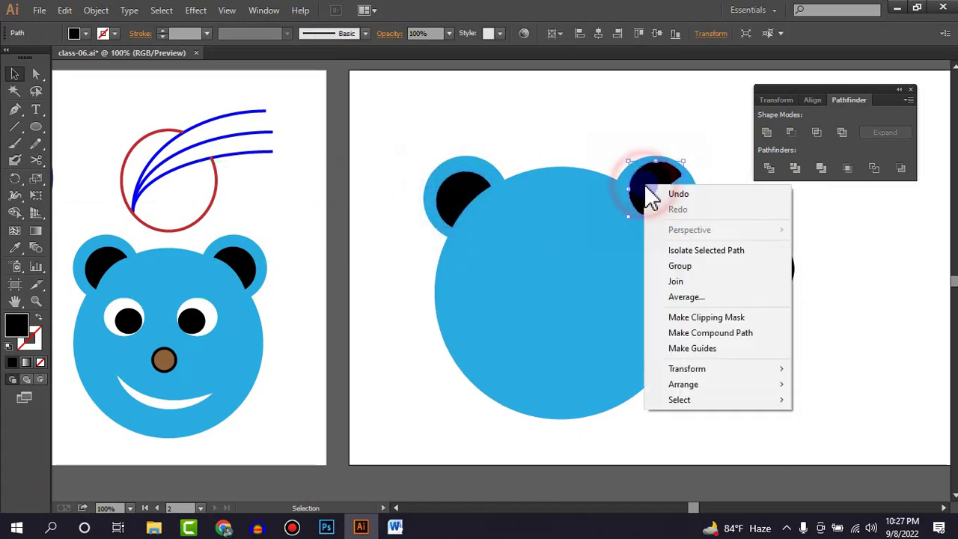
mouse_move(686, 369)
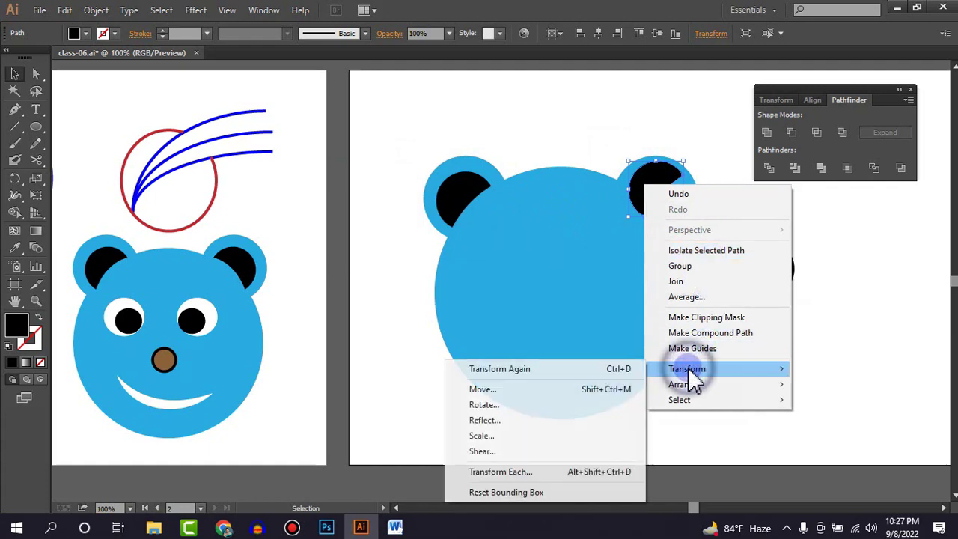
left_click(492, 420)
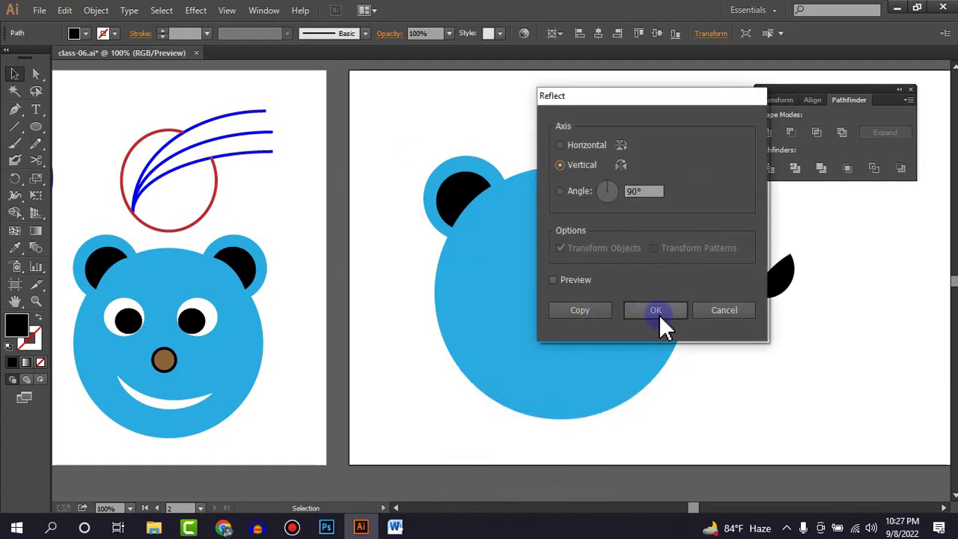
left_click(658, 313)
left_click_drag(676, 194, 677, 200)
left_click(750, 217)
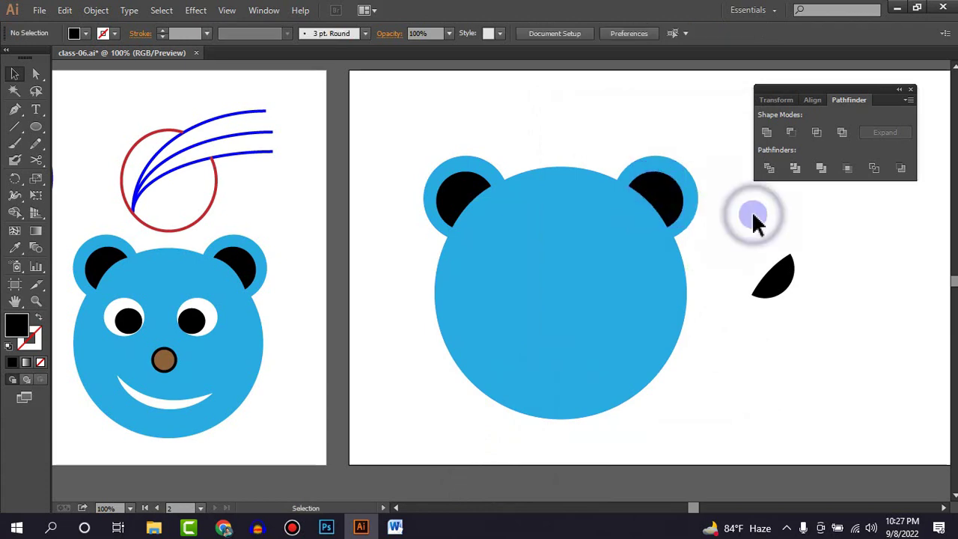
left_click_drag(665, 377, 651, 363)
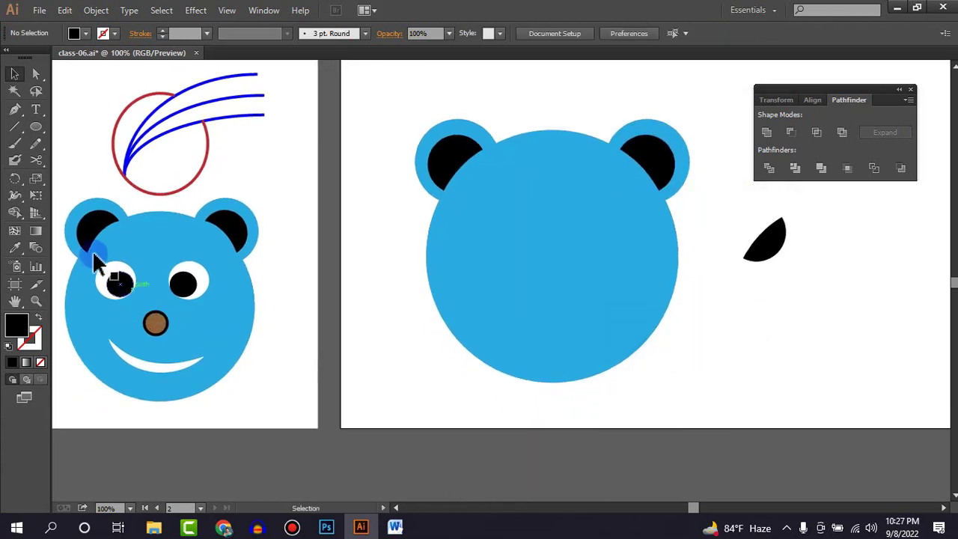
Step: Draw a 78 px eye circle on the bear face and fill it white
left_click(36, 127)
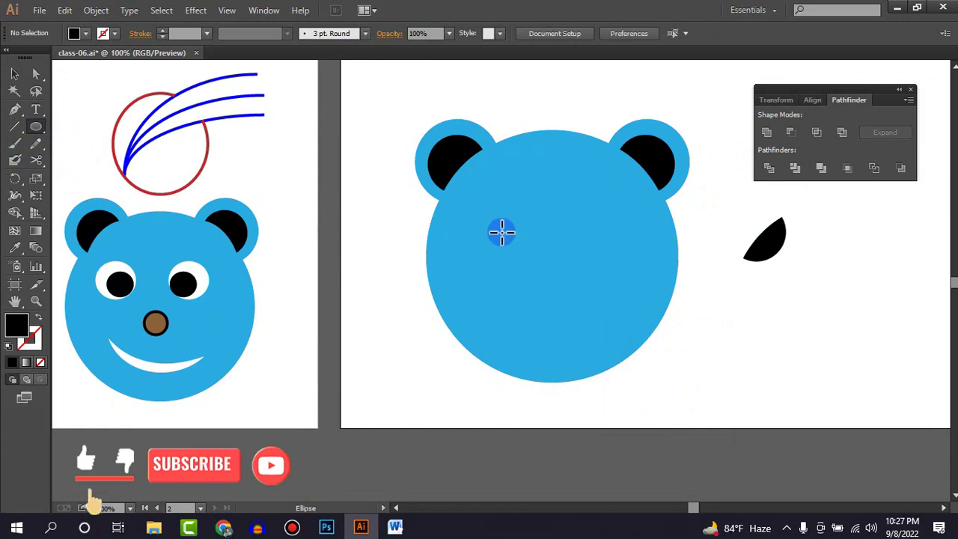
left_click_drag(499, 226, 529, 258)
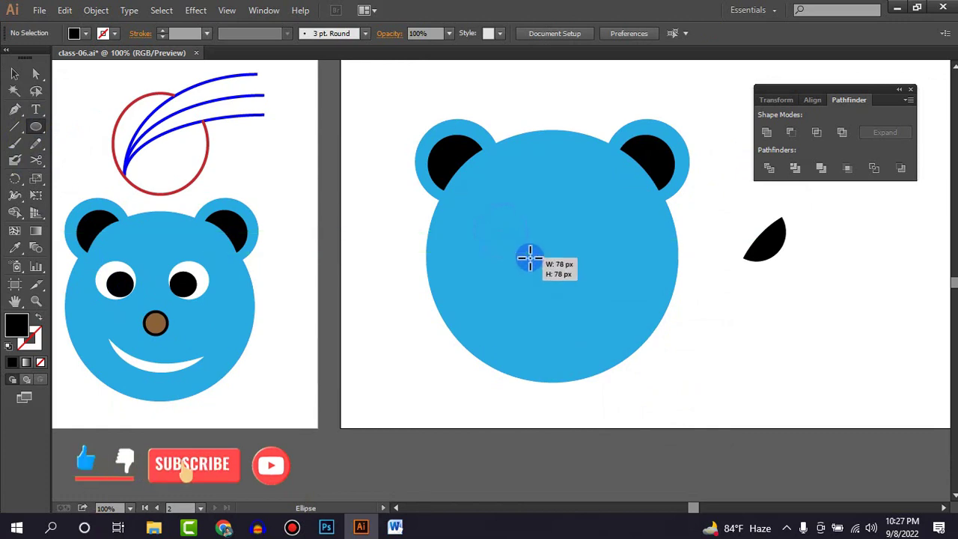
left_click(15, 73)
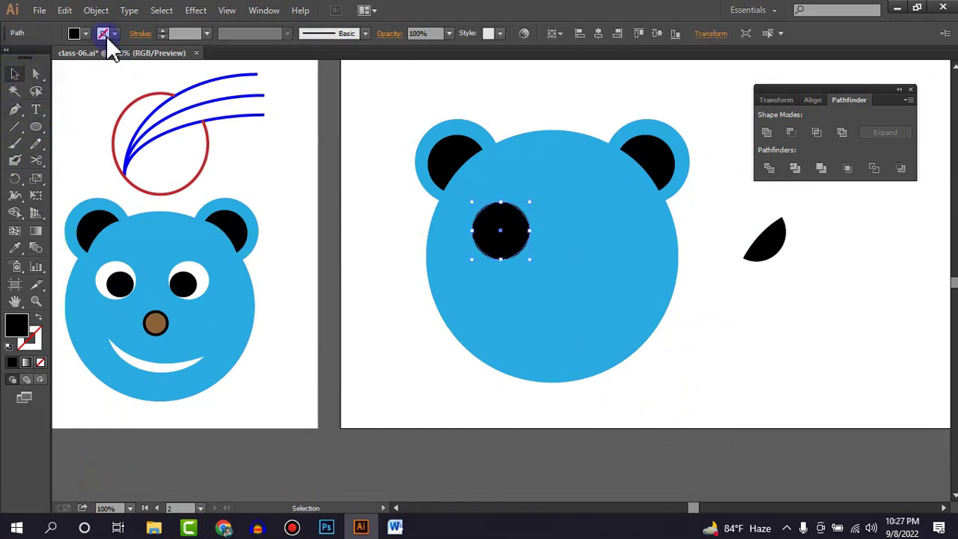
left_click(105, 34)
left_click(29, 58)
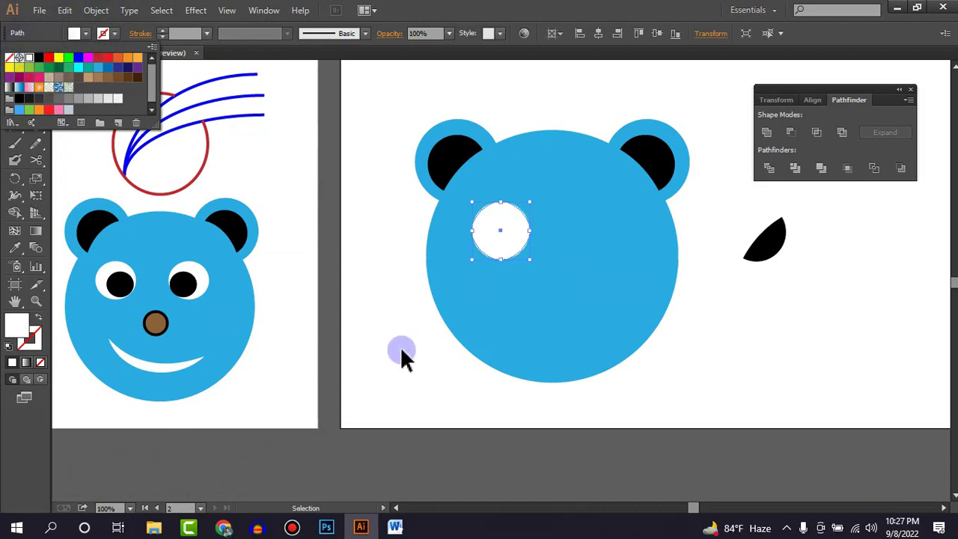
left_click(423, 351)
Step: Copy the eye to the right, shrink both slightly, and space them apart
mouse_move(517, 243)
left_mouse_down()
mouse_move(515, 233)
mouse_move(612, 241)
mouse_move(599, 241)
left_mouse_up()
left_click(496, 236, "shift")
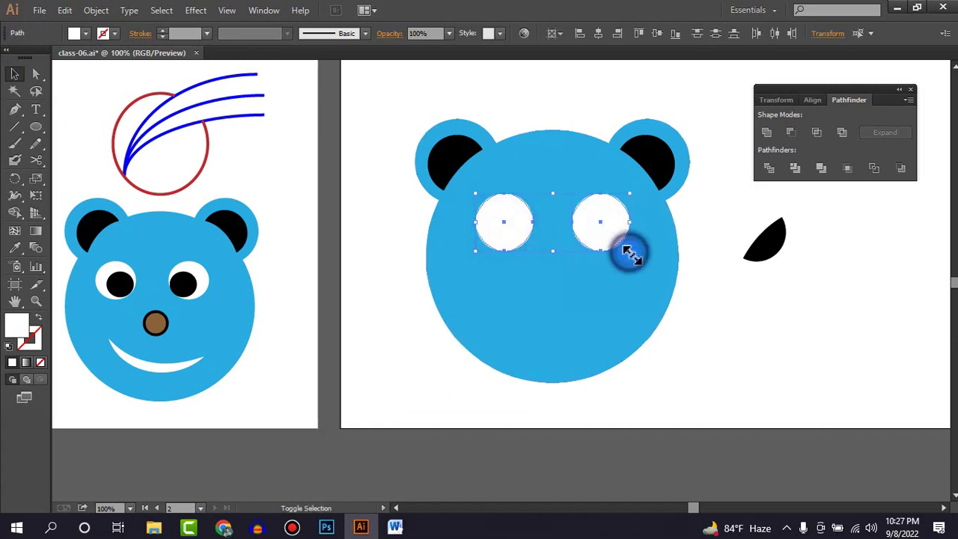
left_click_drag(628, 253, 620, 250)
left_click(703, 364)
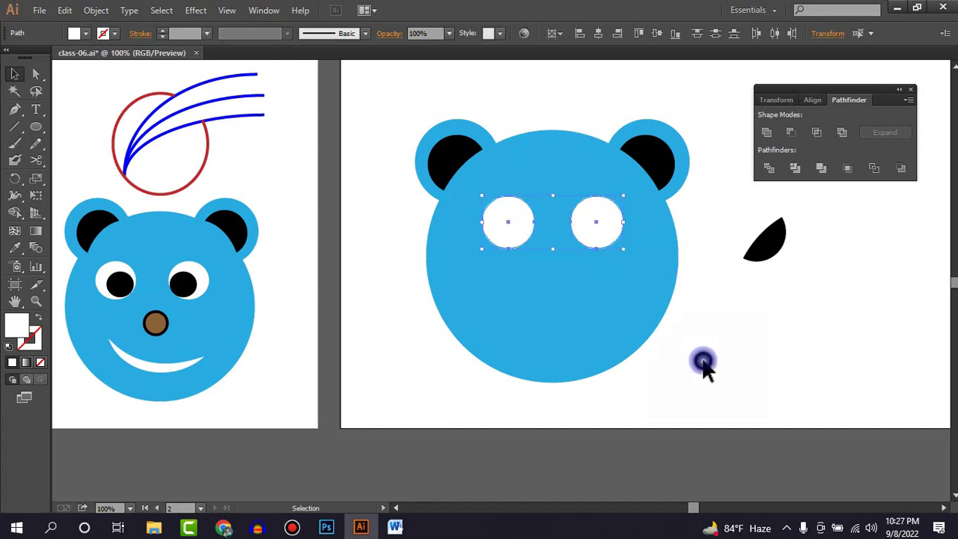
left_click_drag(500, 234, 495, 234)
left_click_drag(576, 235, 582, 235)
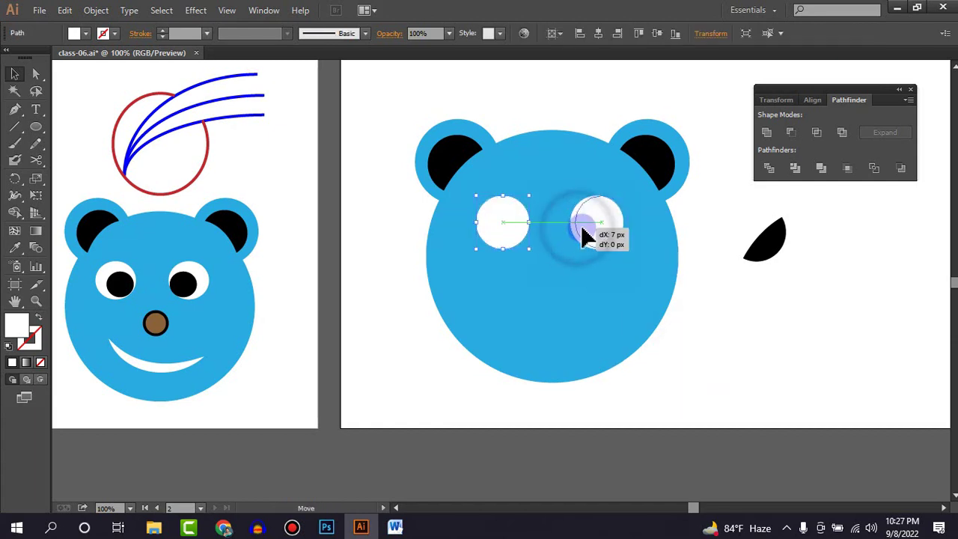
left_click(735, 309)
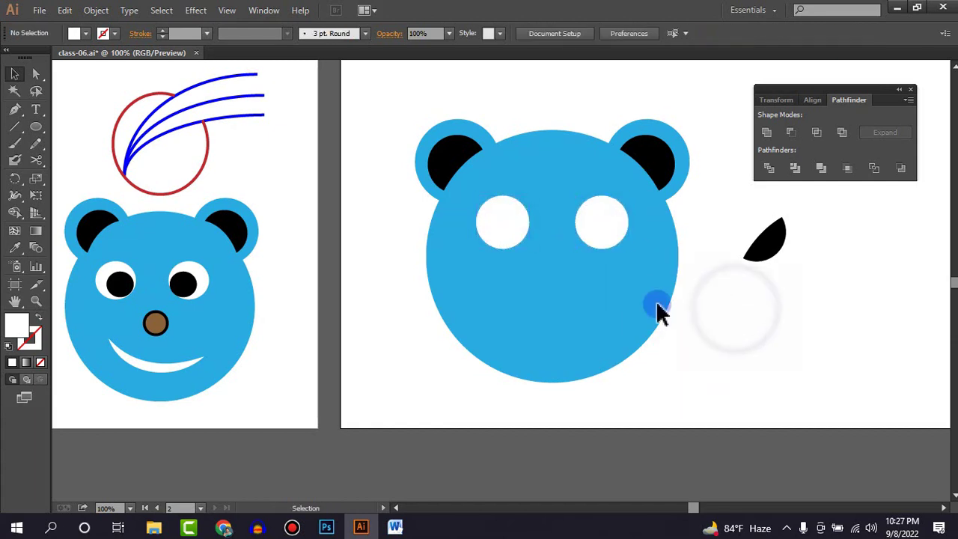
Step: Duplicate the left white eye circle and shrink the copy to pupil size inside it
left_click(35, 127)
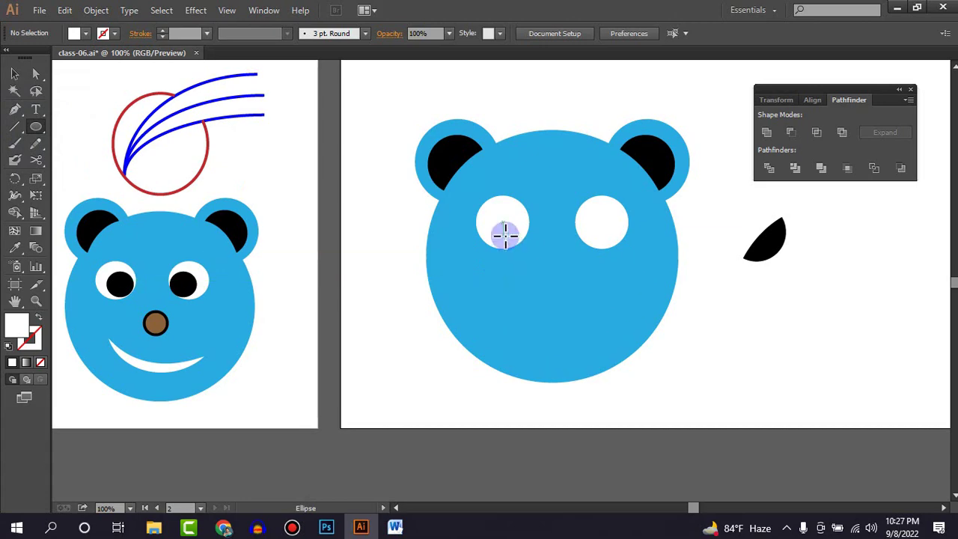
left_click(14, 73)
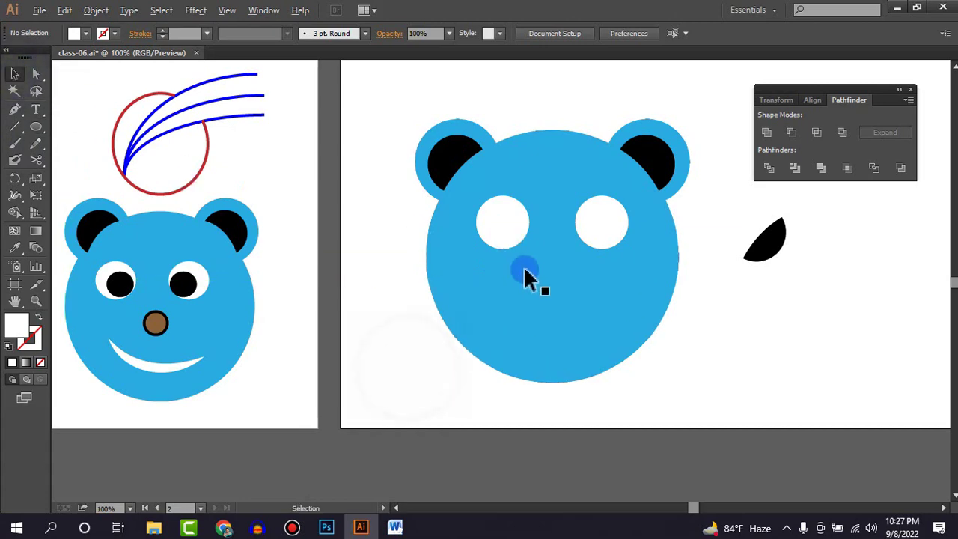
scroll(524, 277, "up", 2)
left_click(359, 247)
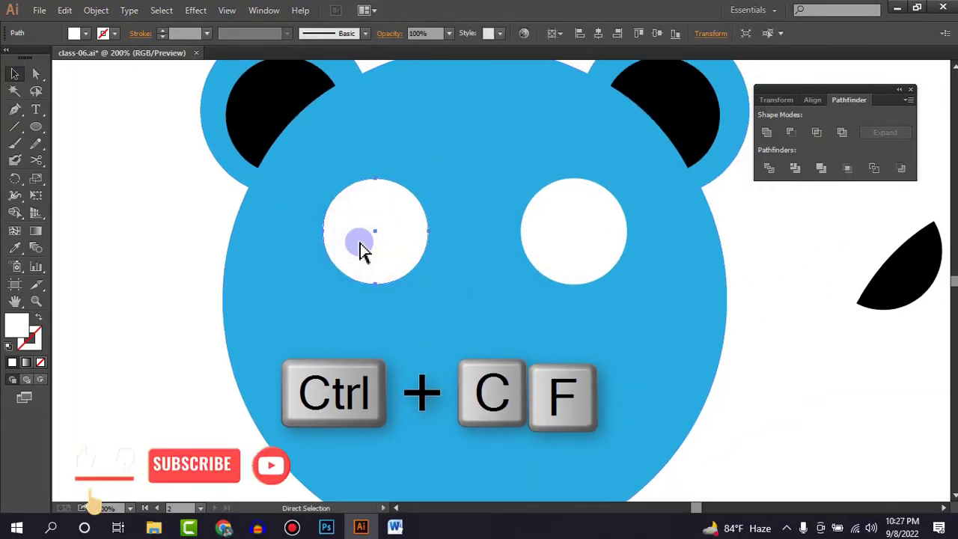
left_click_drag(320, 189, 386, 243)
left_click(85, 33)
Step: Fill the small pupil circle black
left_click(46, 57)
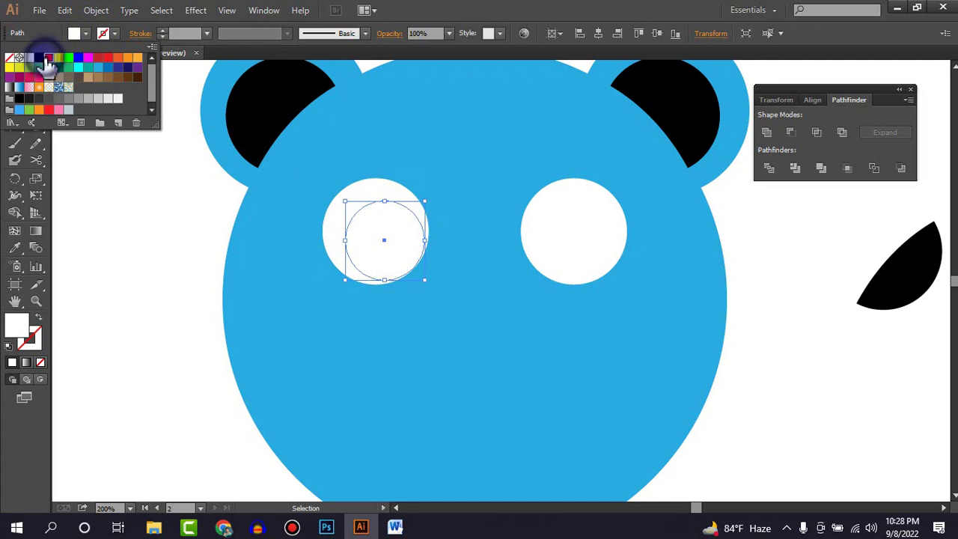
left_click(172, 291)
left_click(85, 33)
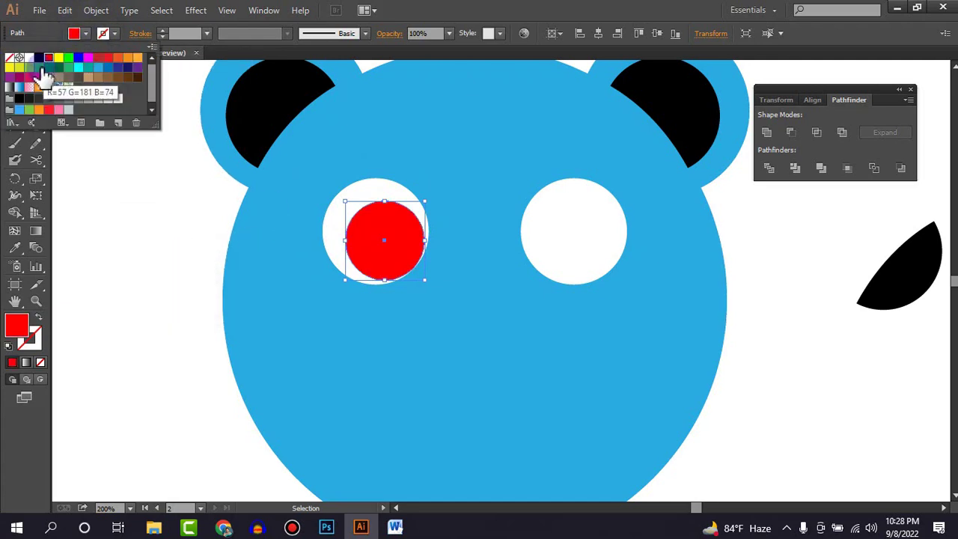
left_click(38, 58)
left_click(115, 260)
Step: Alt-drag a copy of the pupil onto the right eye and Bring to Front
left_click_drag(384, 247, 567, 250)
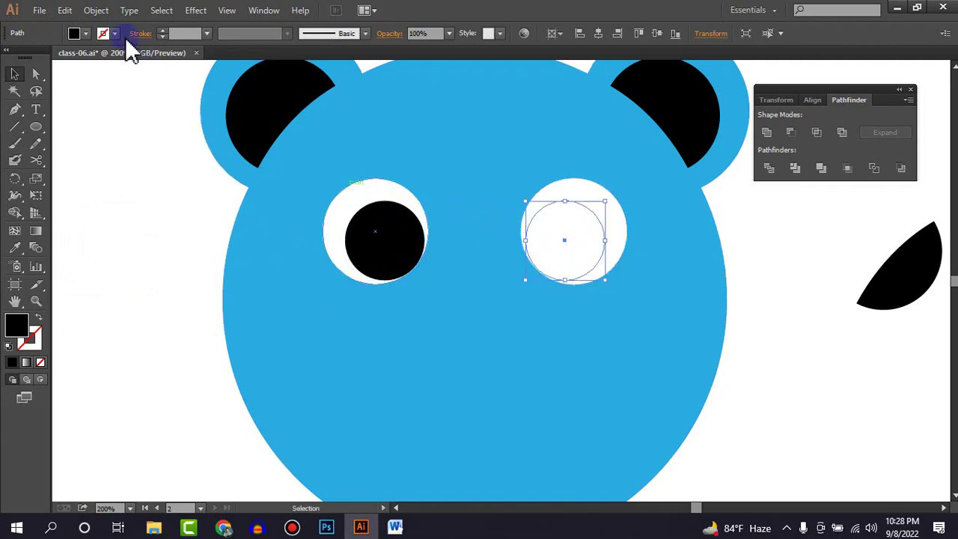
left_click(100, 33)
left_click(570, 202)
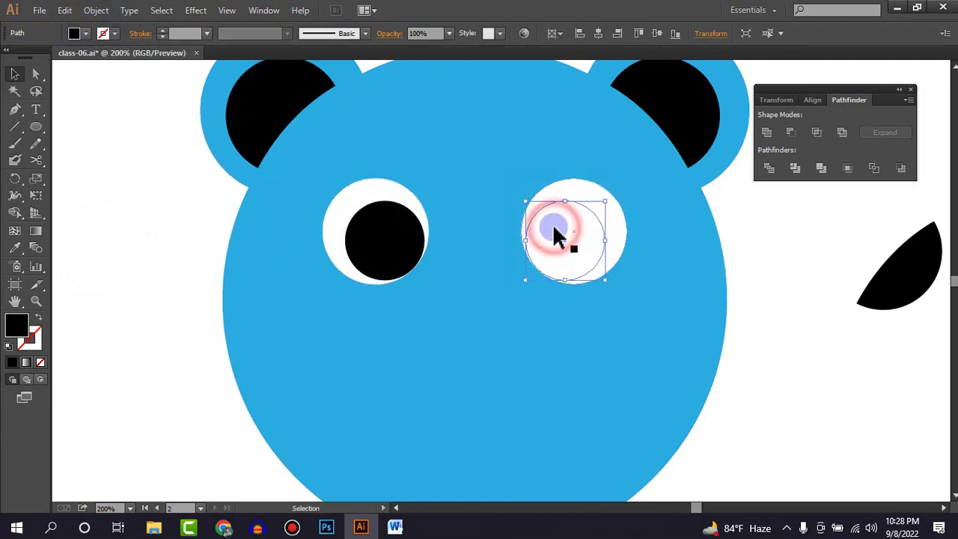
right_click(552, 232)
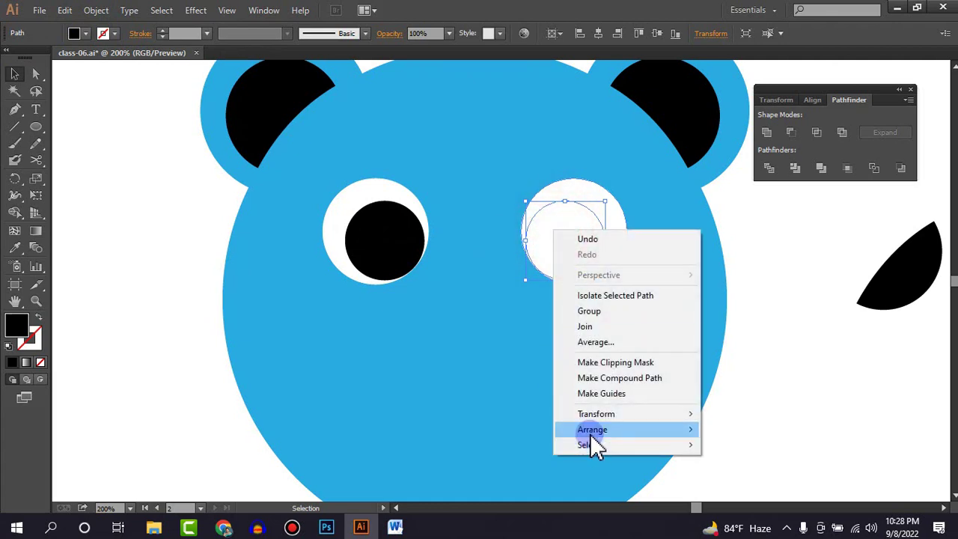
left_click(733, 442)
left_click(794, 427)
scroll(718, 383, "down", 3)
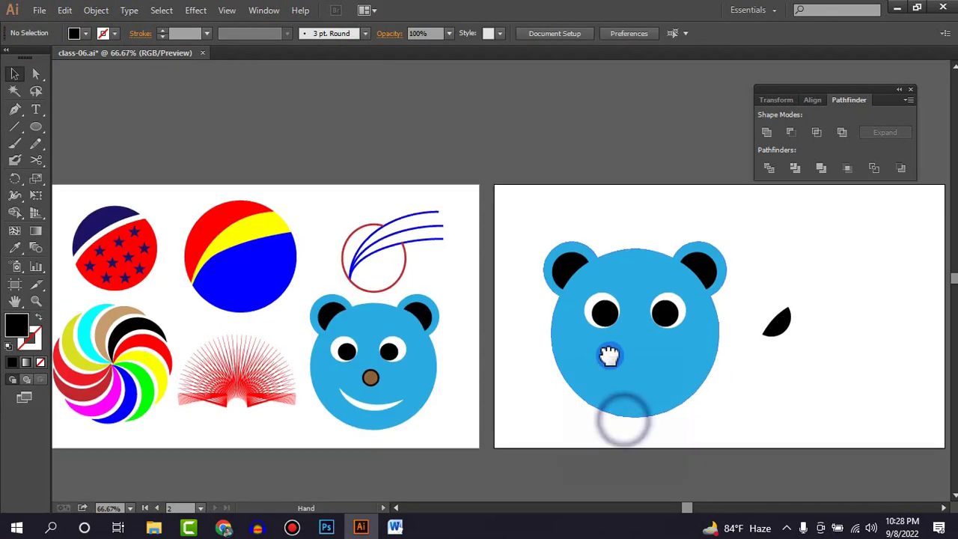
Step: Draw a small circle centred below the eyes, resize it, and fill it brown
mouse_move(710, 382)
left_mouse_down()
mouse_move(560, 337)
mouse_move(499, 336)
left_mouse_up()
scroll(508, 327, "up", 1)
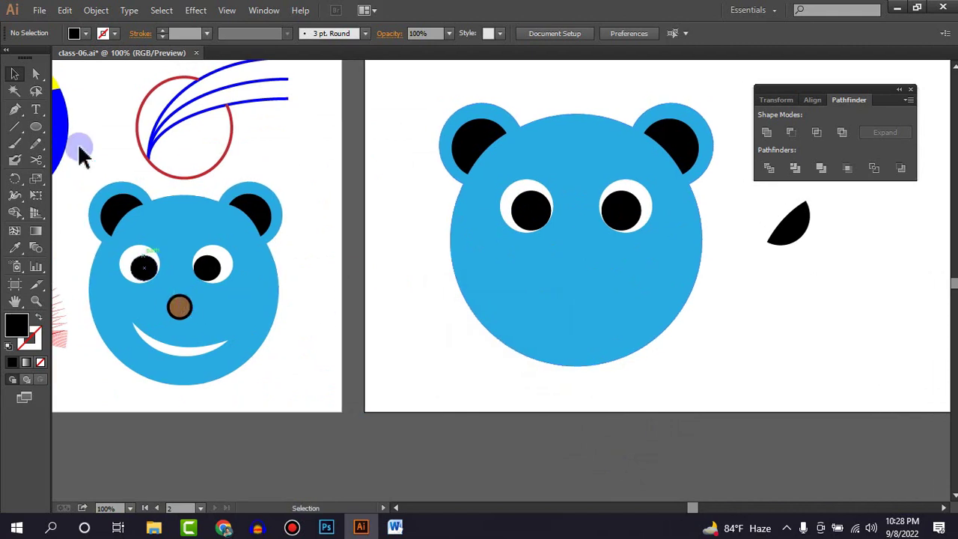
left_click(35, 127)
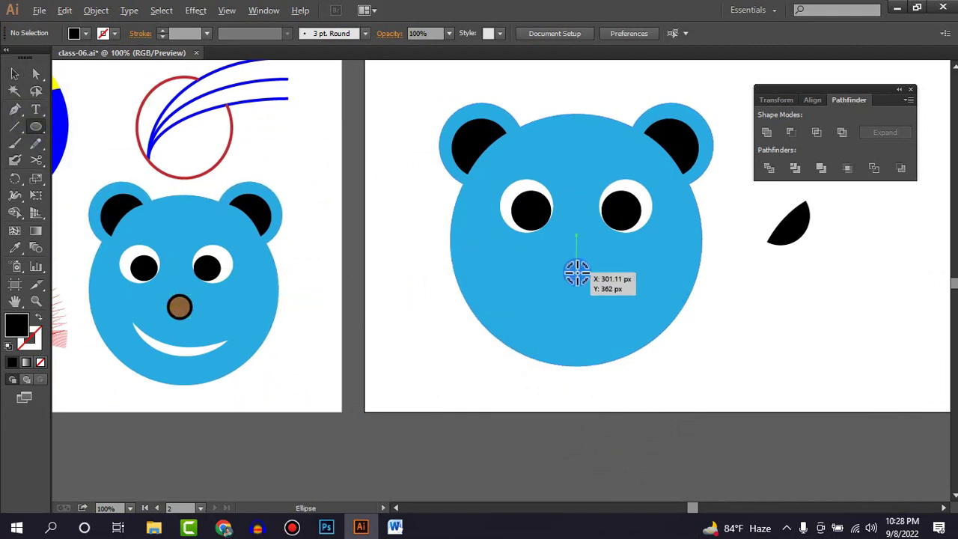
mouse_move(578, 273)
left_mouse_down()
mouse_move(597, 289)
mouse_move(577, 271)
left_mouse_up()
left_click(14, 73)
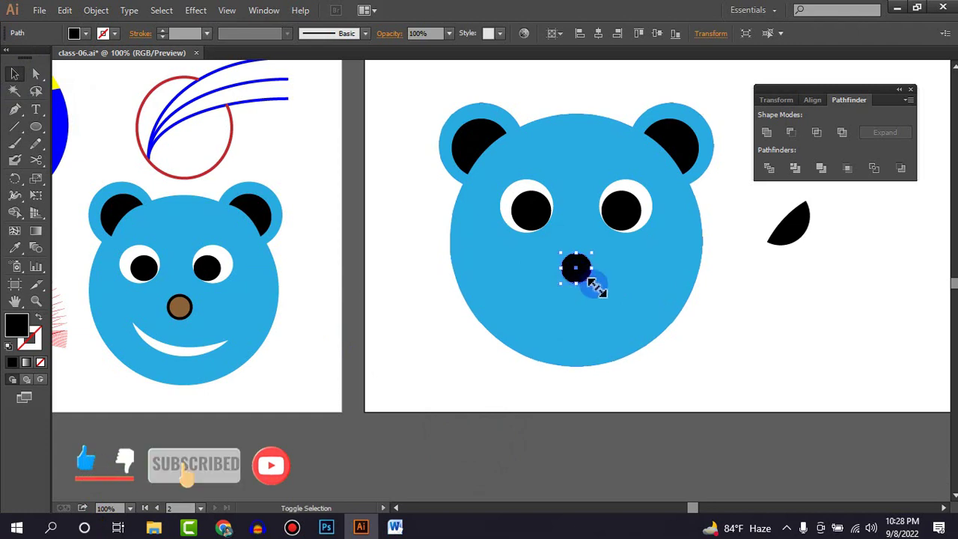
left_click_drag(592, 284, 595, 286)
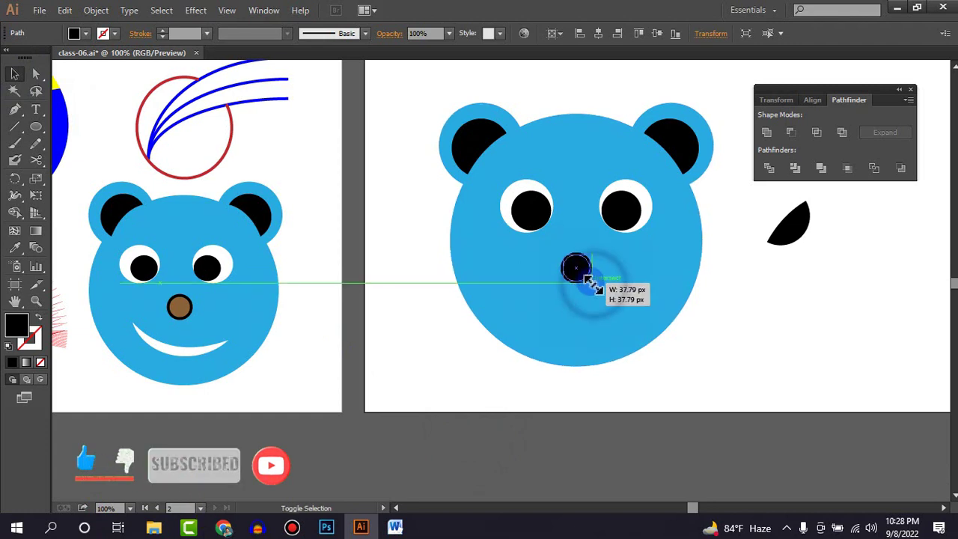
left_click(85, 34)
left_click(120, 78)
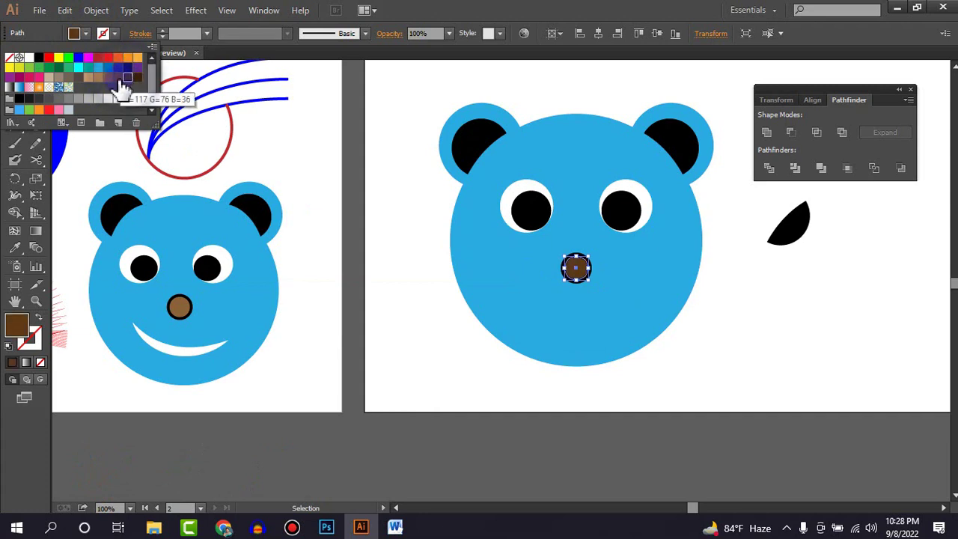
left_click(679, 410)
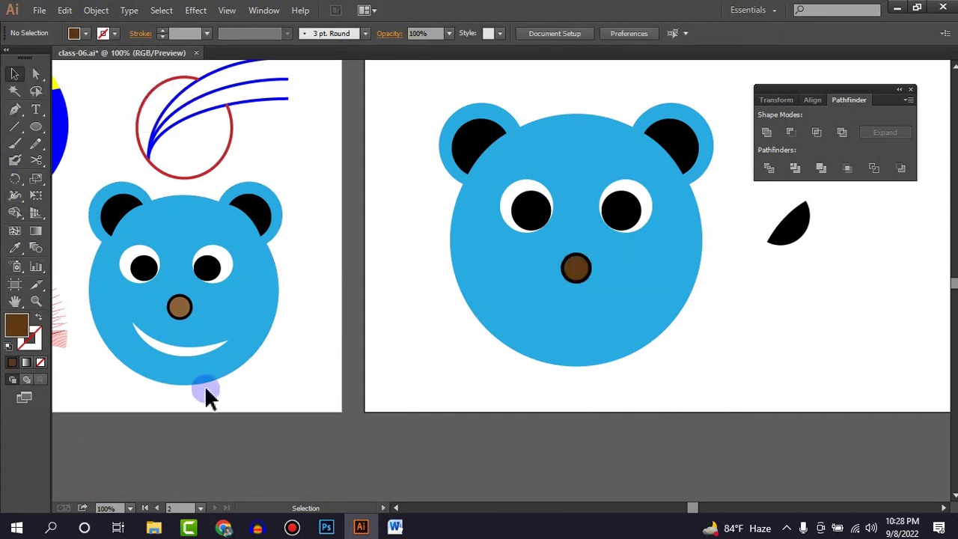
Step: Draw a curved mouth path below the nose with the Pen tool, fill set to None
left_click(15, 112)
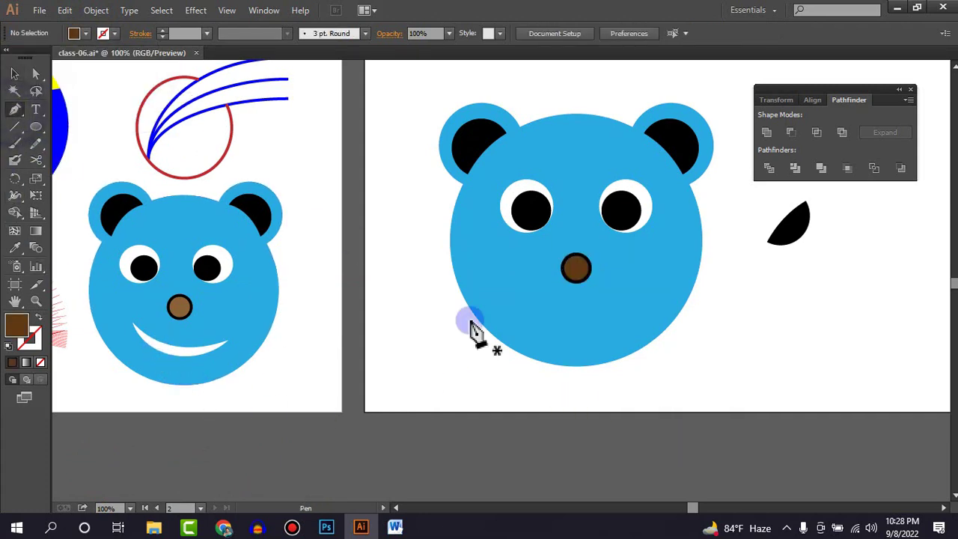
left_click(506, 282)
left_click_drag(613, 320, 697, 317)
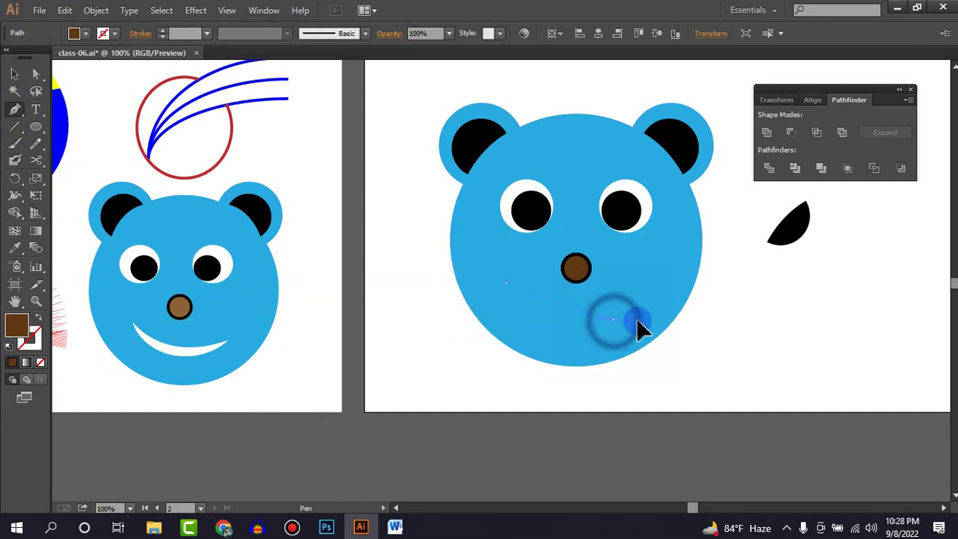
left_click(611, 320)
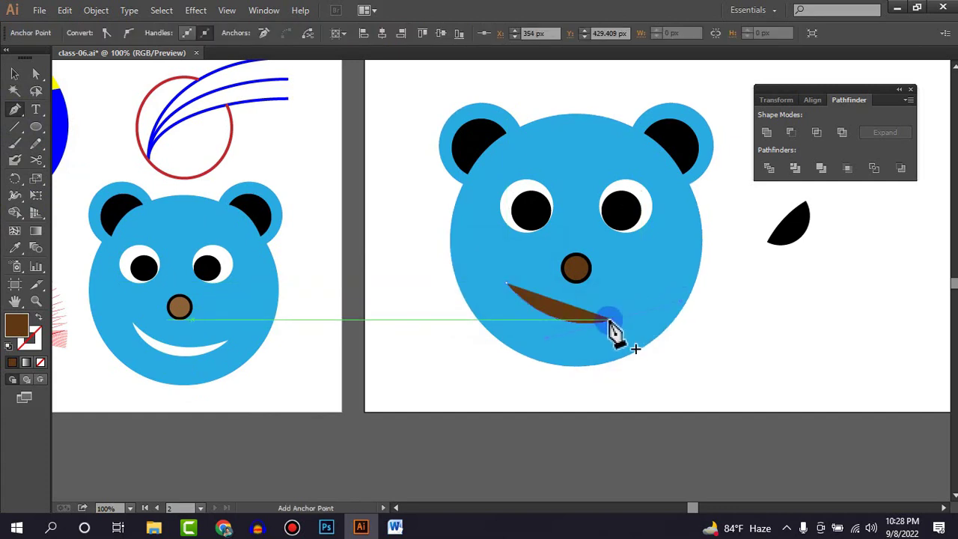
left_click(15, 74)
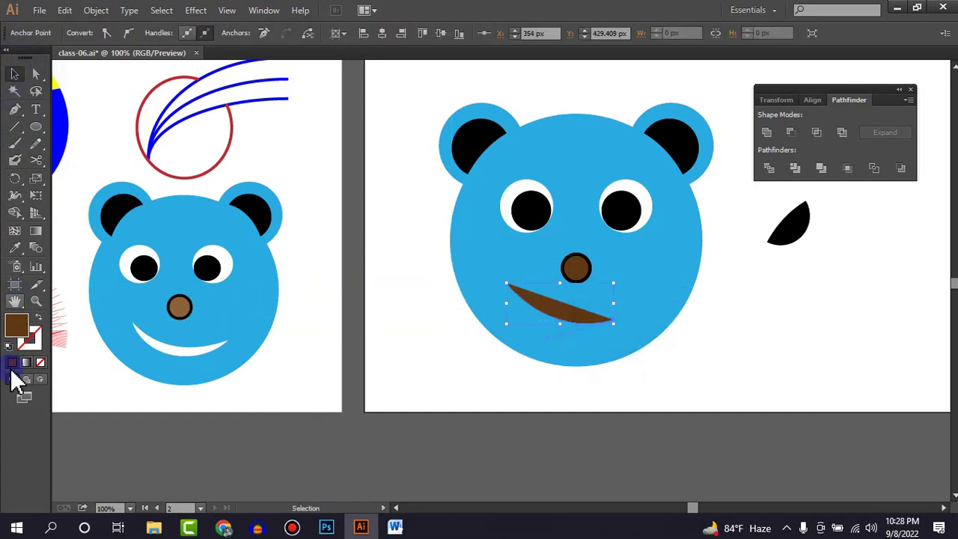
left_click(40, 363)
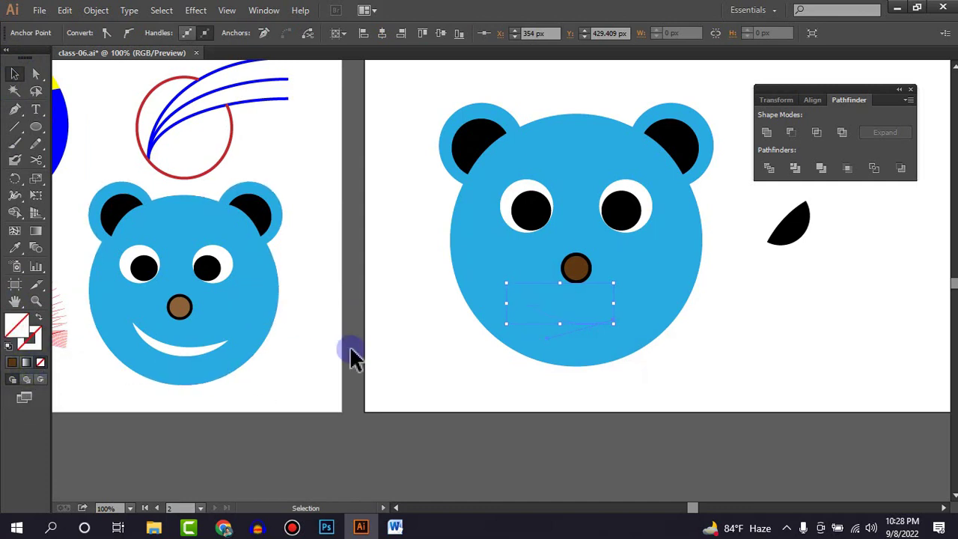
Step: Give the mouth path a white stroke thickened to 29 pt
left_click(518, 331)
left_click(534, 309)
left_click(517, 442)
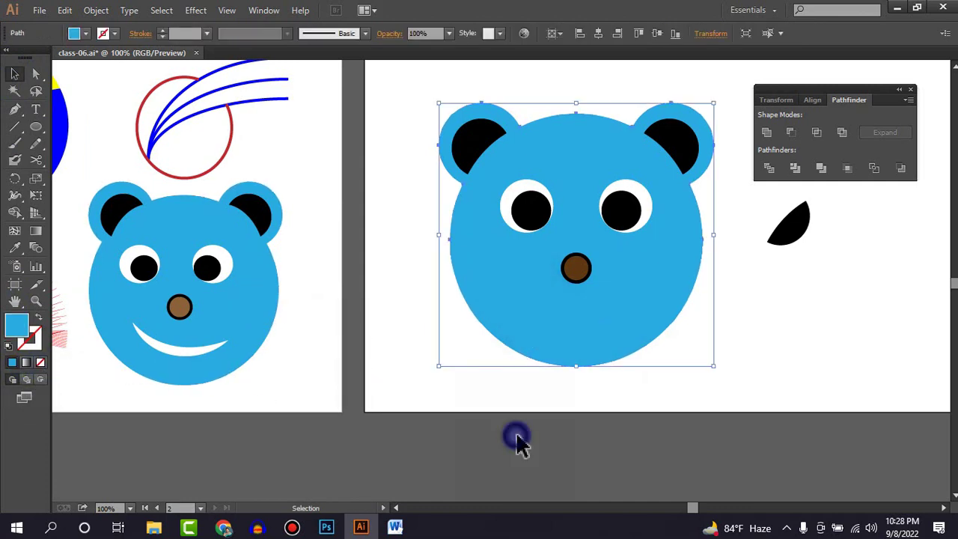
left_click(550, 314)
left_click(85, 33)
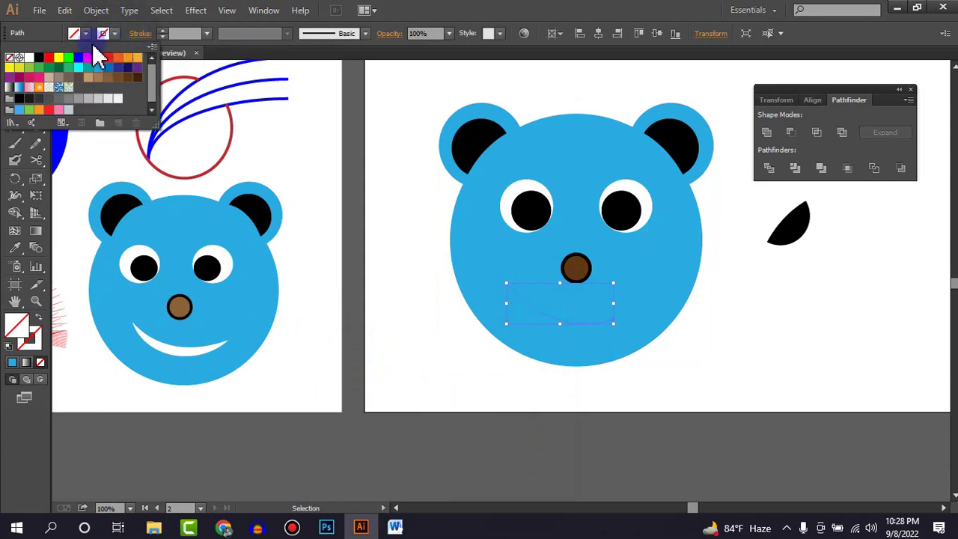
left_click(40, 60)
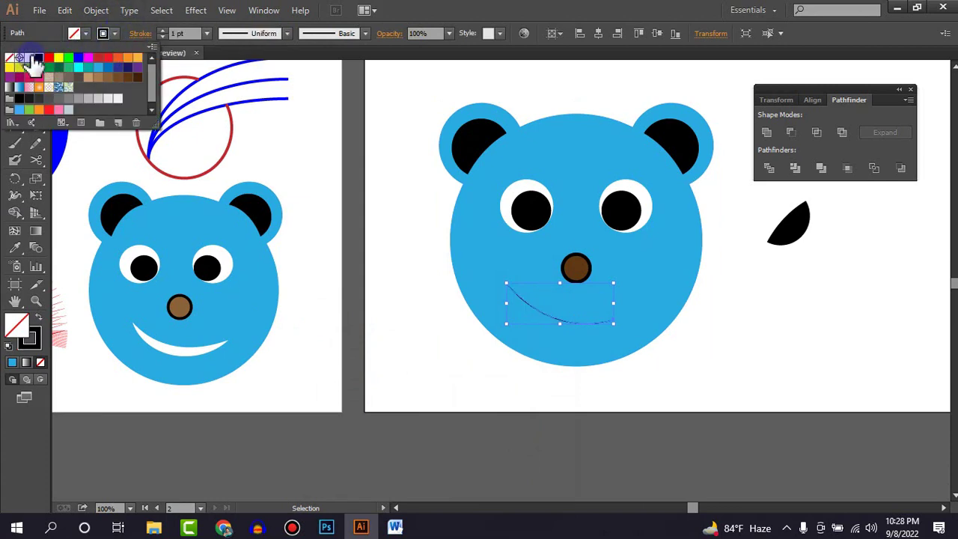
left_click(115, 34)
left_click(162, 30)
left_click(161, 30)
left_click(161, 30)
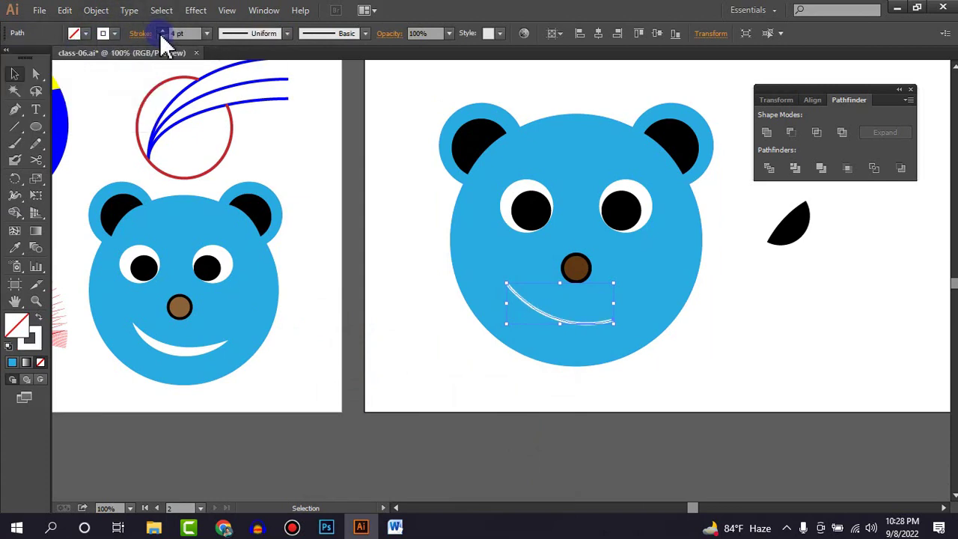
left_click(162, 33)
left_click(162, 33)
left_click(162, 33)
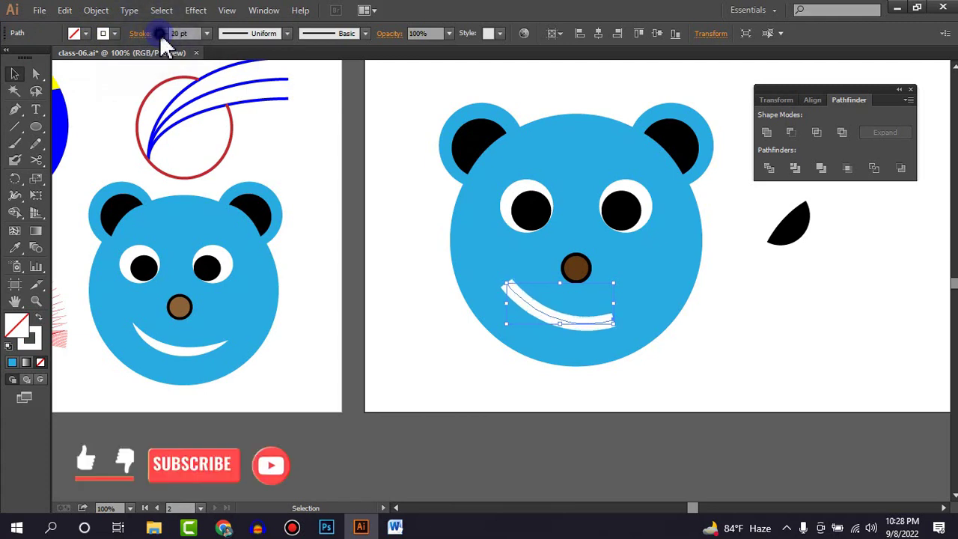
left_click(162, 33)
left_click(161, 33)
left_click(162, 33)
left_click(161, 33)
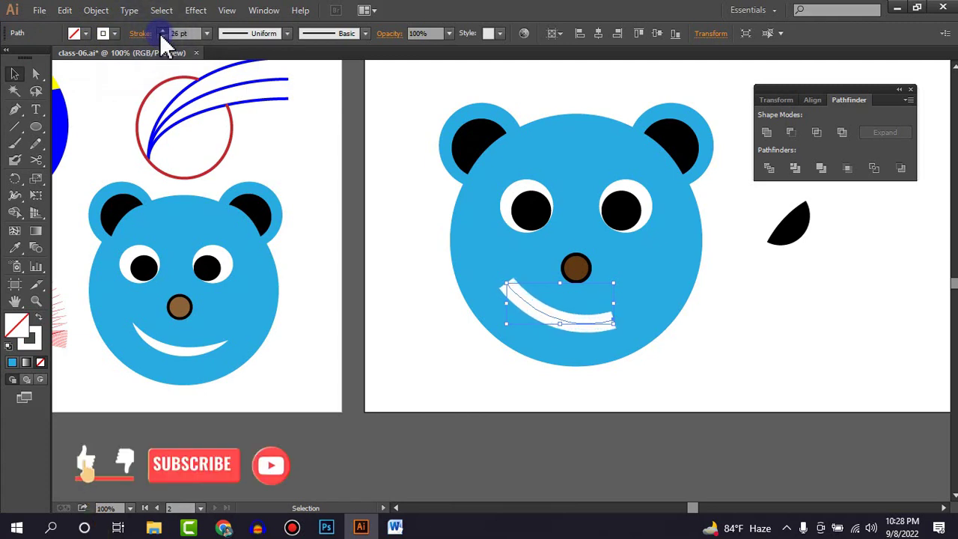
Step: Apply Width Profile 1 to taper the stroke into a crescent smile
left_click(251, 34)
left_click(247, 85)
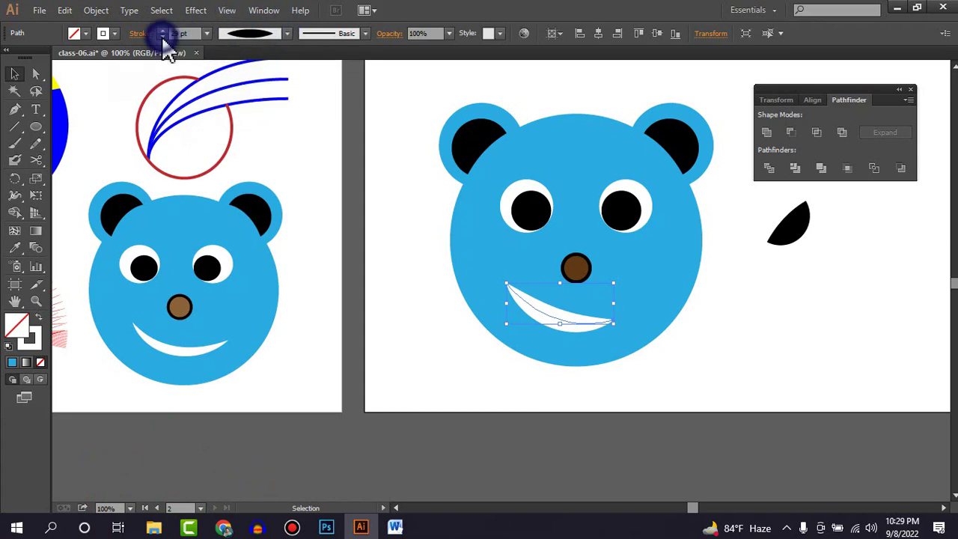
left_click(565, 434)
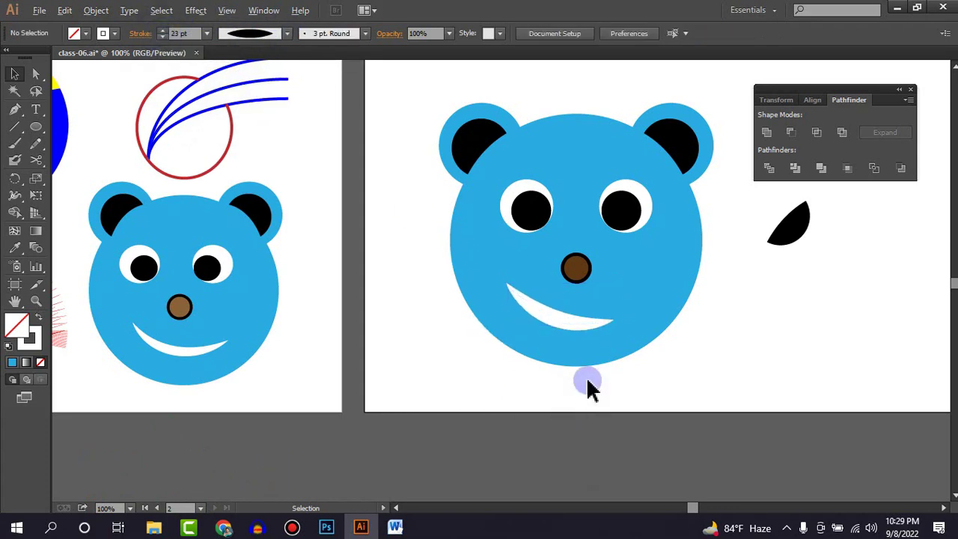
scroll(588, 387, "down", 1)
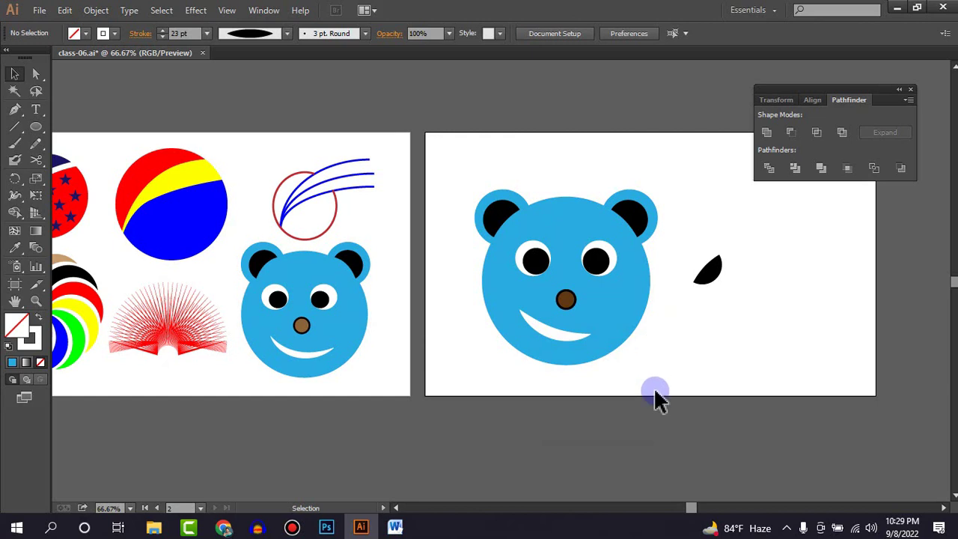